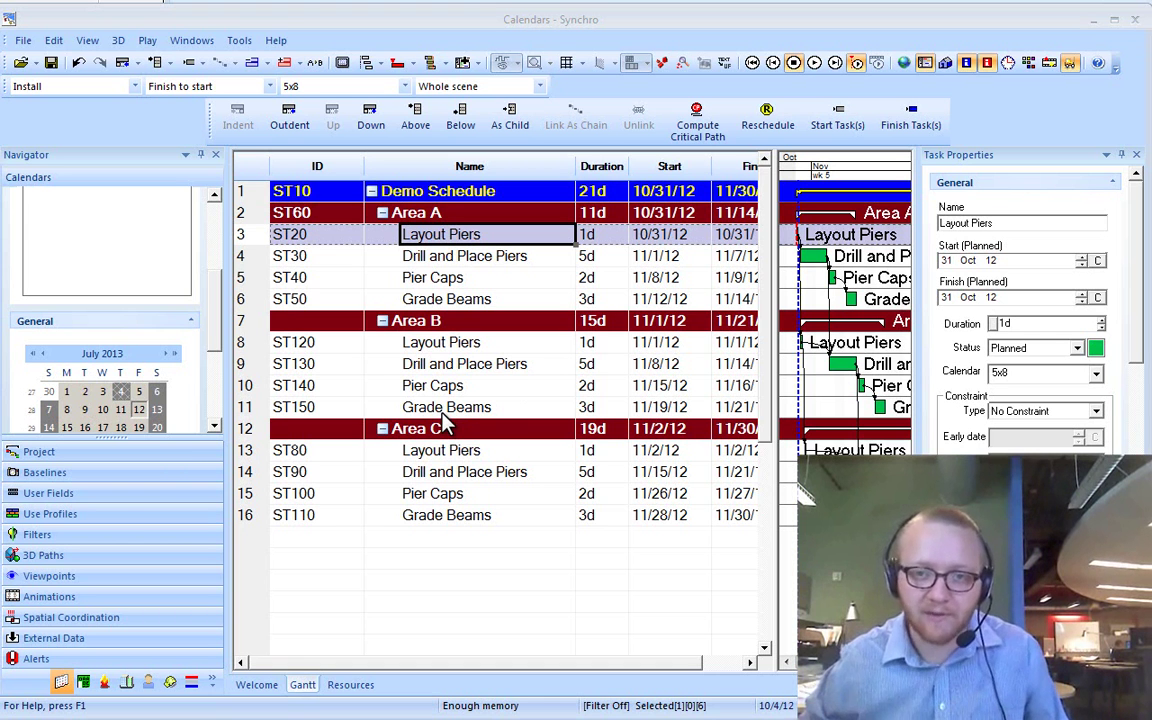
Step: Hide the task properties and collapse Area A, Area B and Area C under Demo Schedule
{"action": "left_click", "coordinate": [1121, 155]}
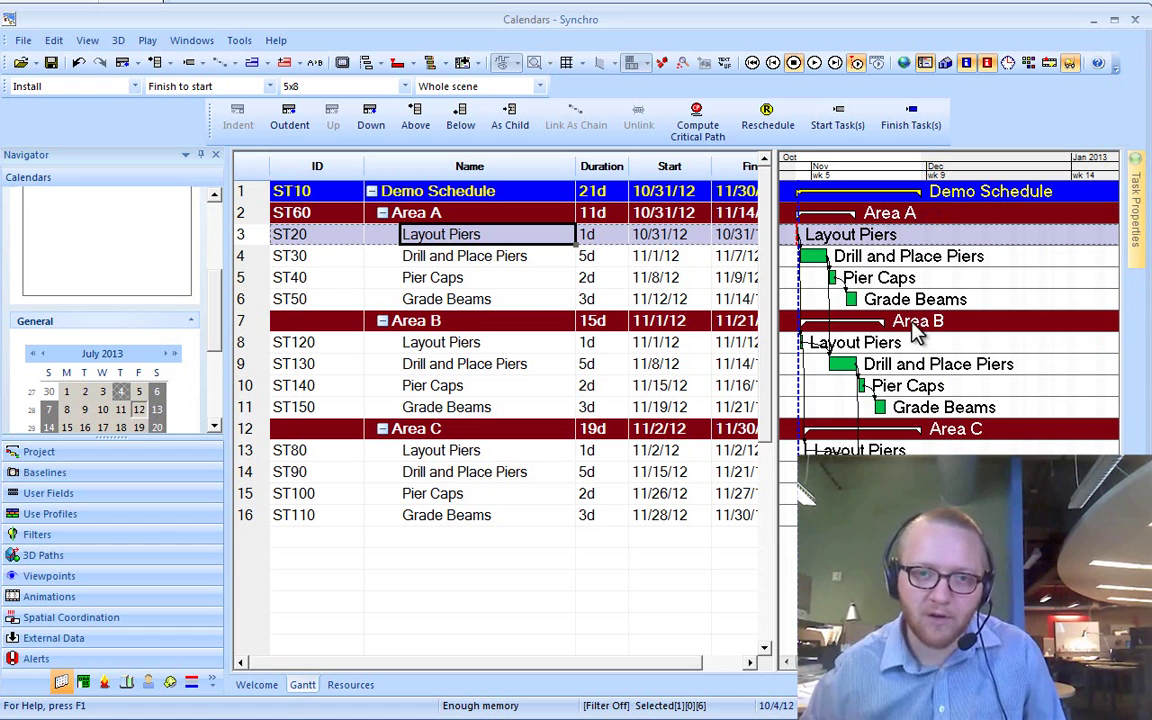
{"action": "scroll", "coordinate": [868, 312], "scroll_direction": "up", "scroll_amount": 3, "text": "ctrl"}
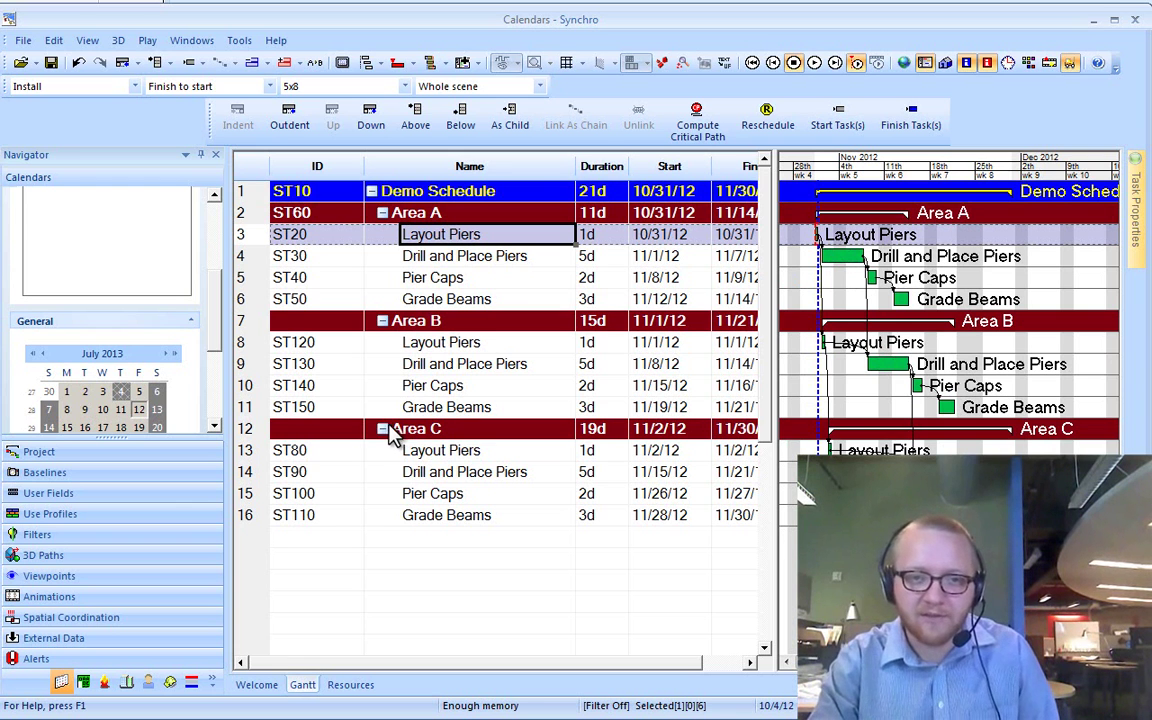
{"action": "left_click", "coordinate": [382, 428]}
{"action": "left_click", "coordinate": [383, 320]}
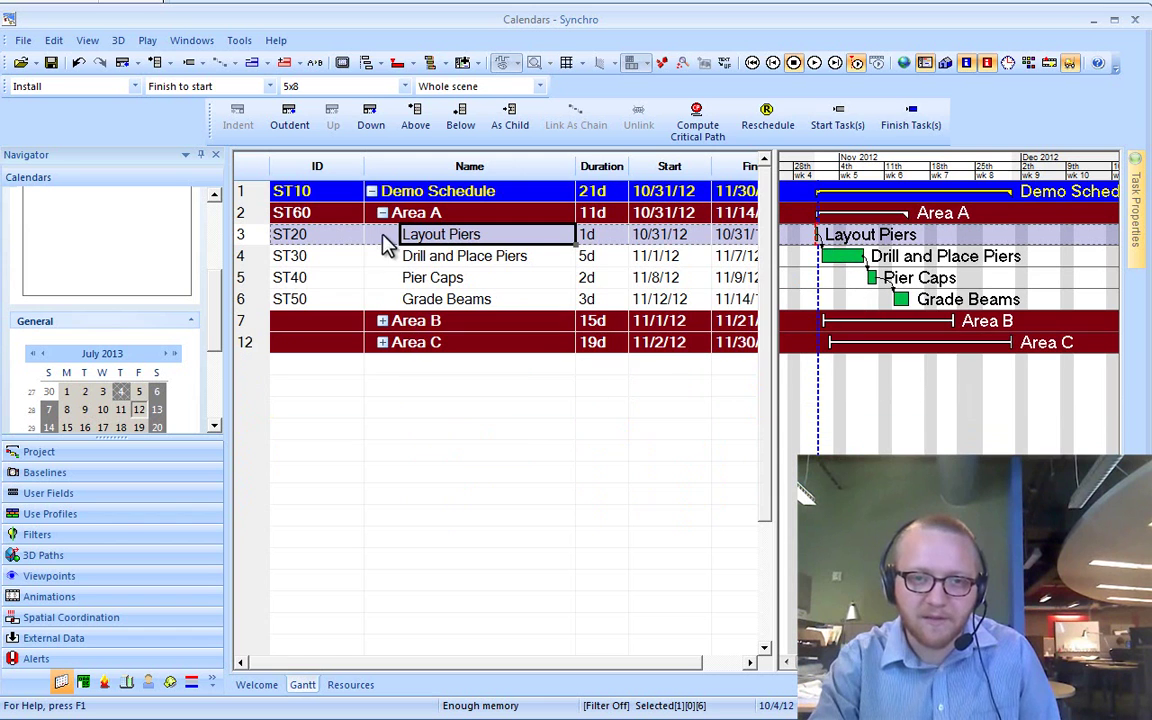
{"action": "left_click", "coordinate": [385, 212]}
{"action": "left_click", "coordinate": [383, 213]}
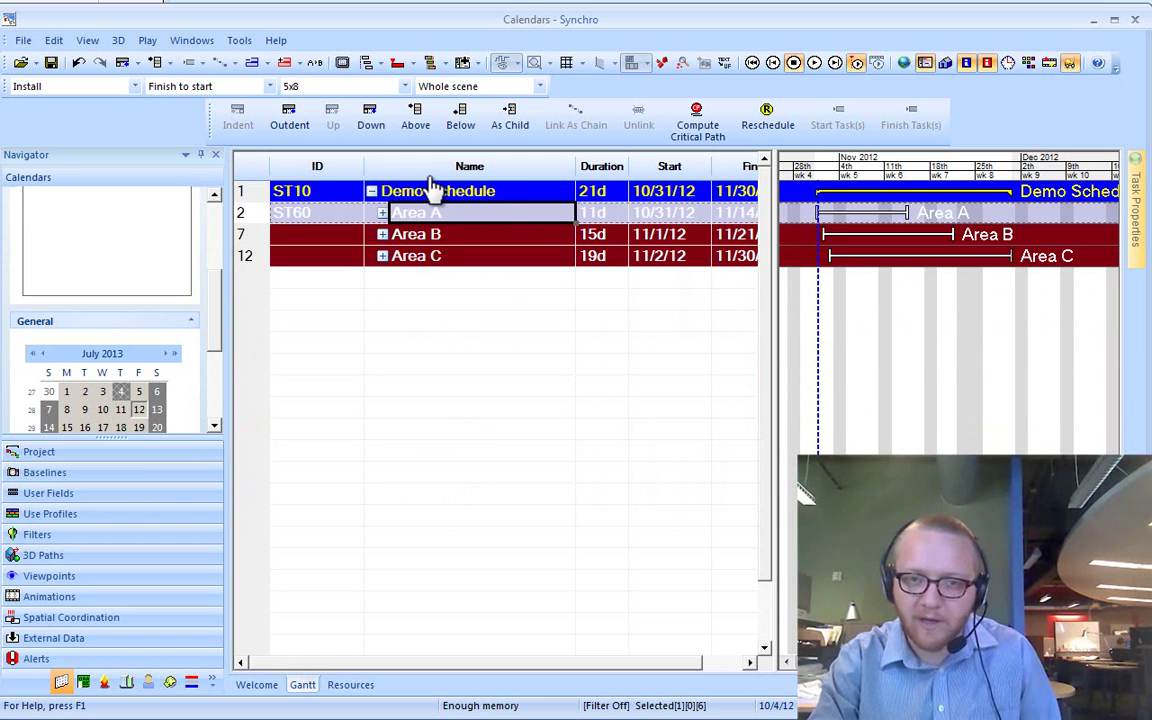
Step: Add a new task named "Demonstration Interiors" at the same level as Demo Schedule
{"action": "left_click", "coordinate": [424, 195]}
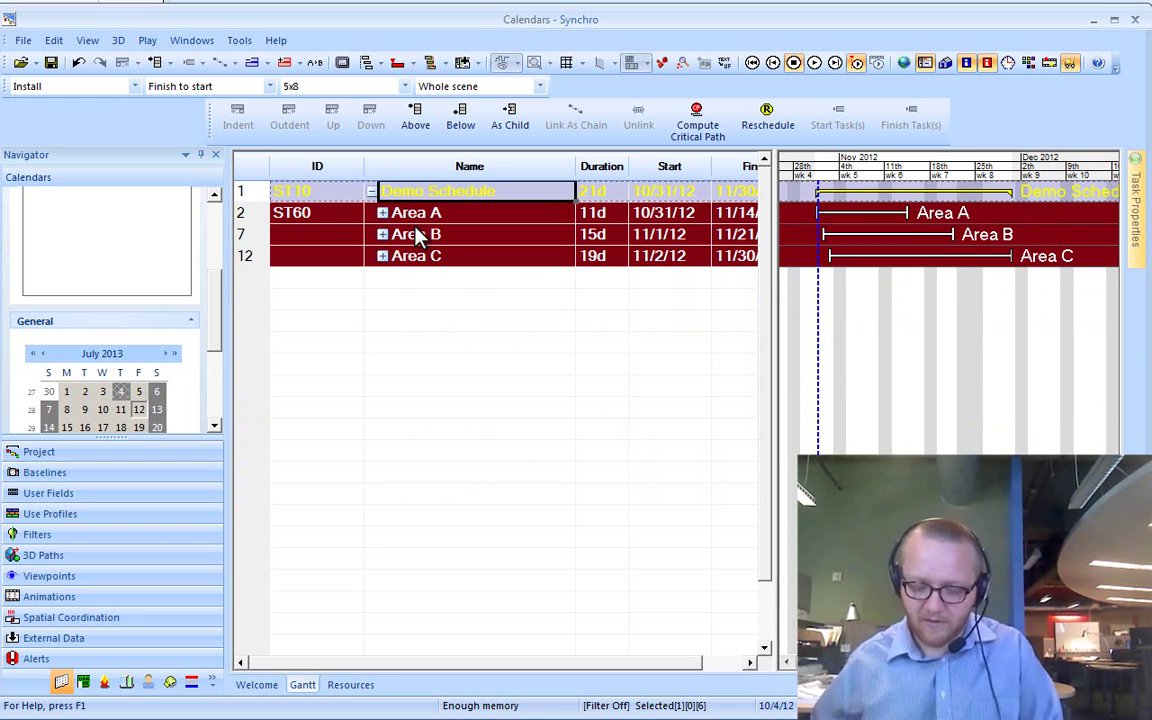
{"action": "key", "text": "Insert"}
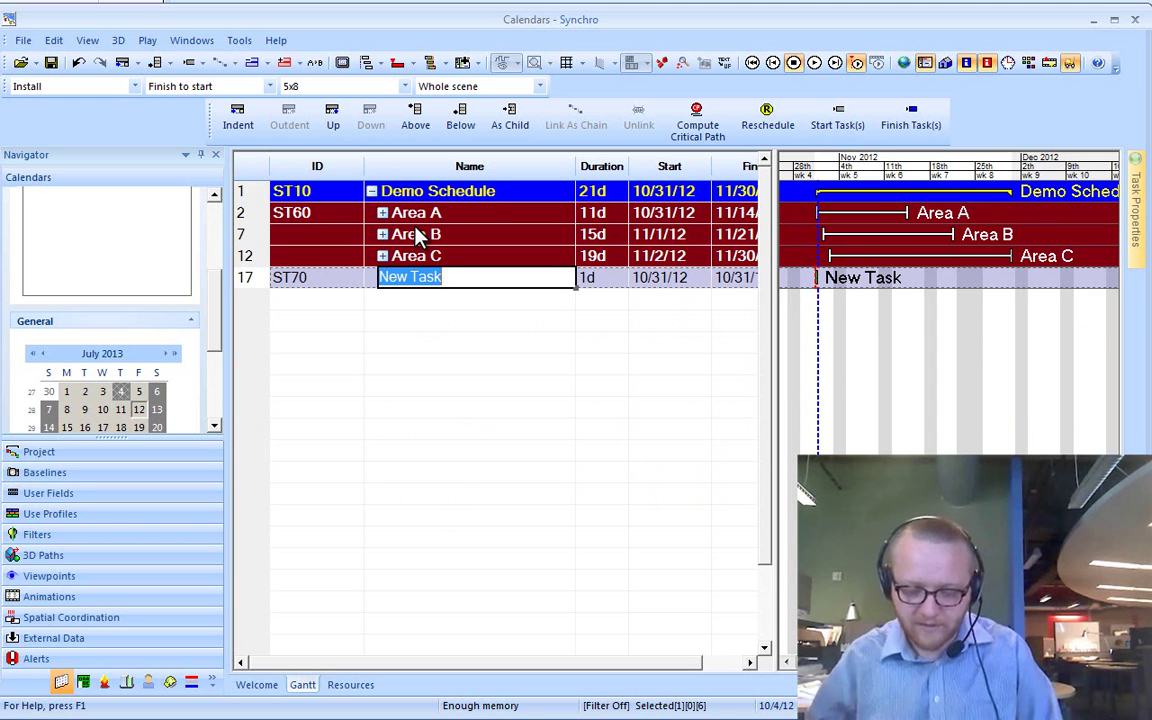
{"action": "type", "text": "Demo"}
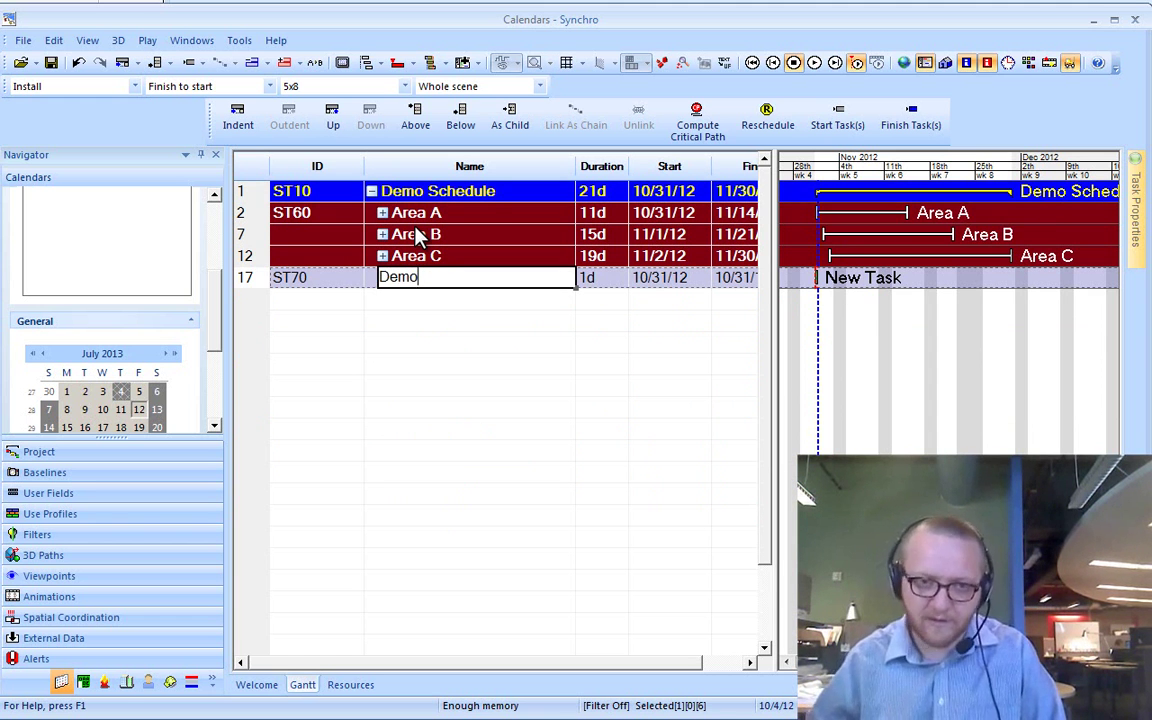
{"action": "type", "text": "nstration Interiors"}
{"action": "key", "text": "Return"}
Step: Add a child task named "Area A" under Demonstration Interiors
{"action": "key", "text": "Insert"}
{"action": "key", "text": "F2"}
{"action": "type", "text": "ARea"}
{"action": "key", "text": "BackSpace"}
{"action": "key", "text": "BackSpace"}
{"action": "key", "text": "BackSpace"}
{"action": "type", "text": "rea A"}
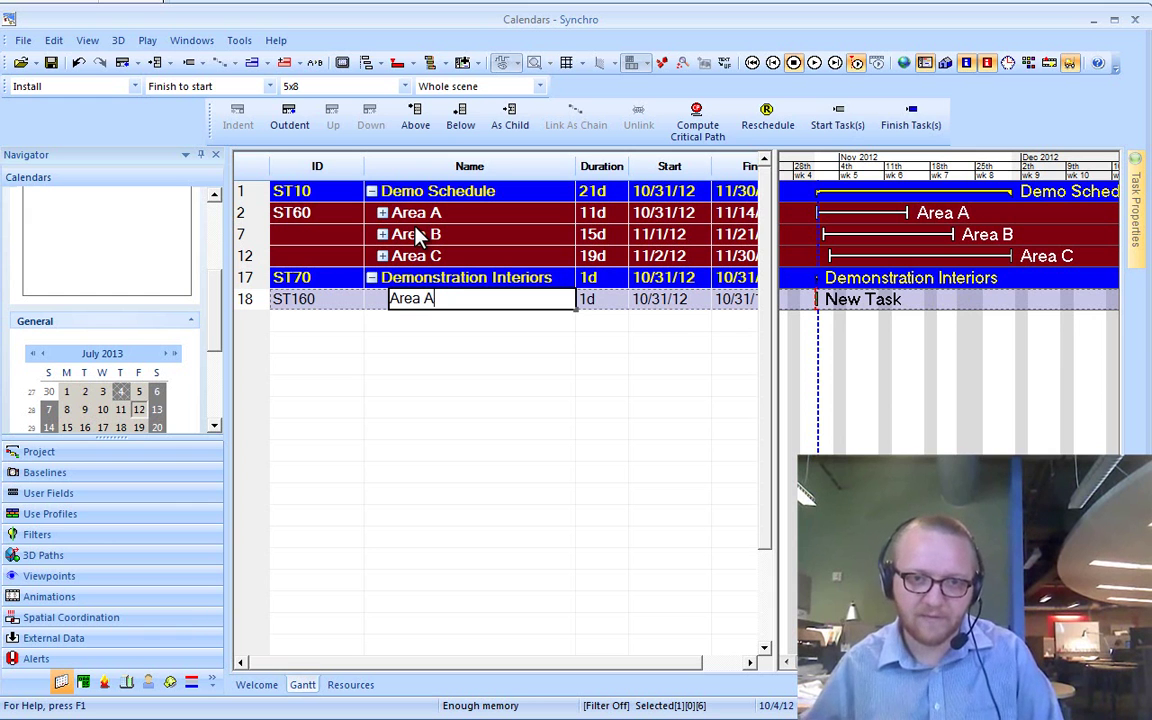
{"action": "key", "text": "Return"}
Step: Add a child task named "Layout" under the Area A of Demonstration Interiors
{"action": "key", "text": "Insert"}
{"action": "key", "text": "F2"}
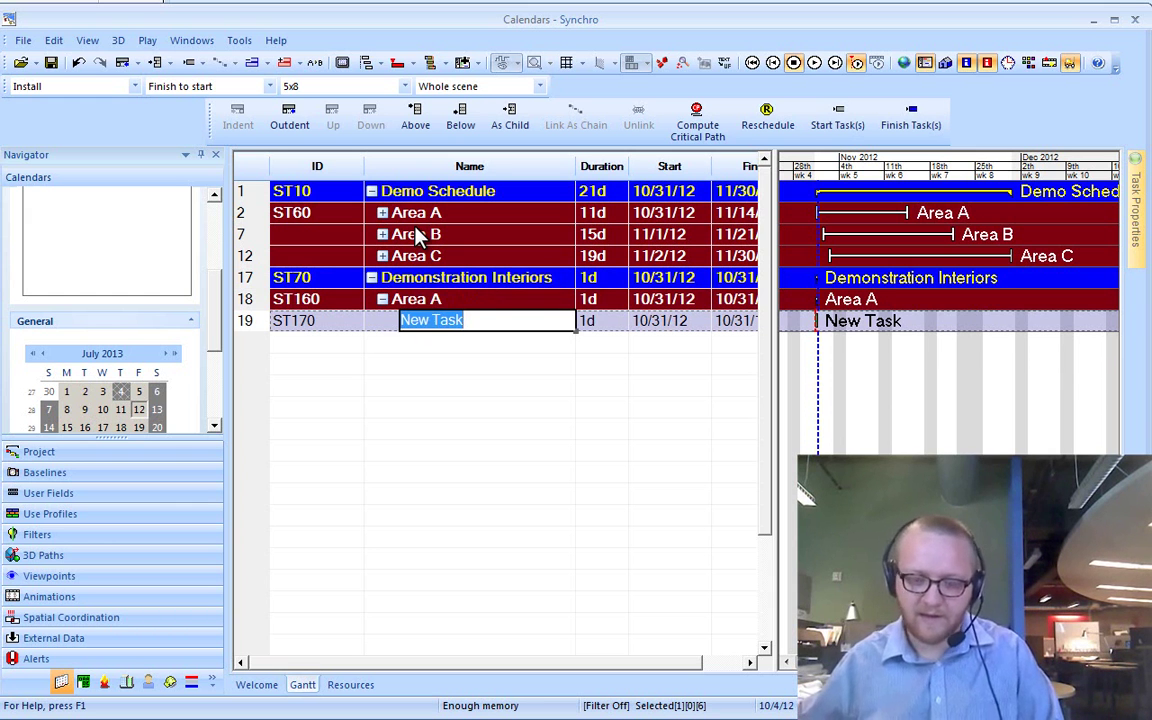
{"action": "type", "text": "Layout"}
{"action": "key", "text": "Return"}
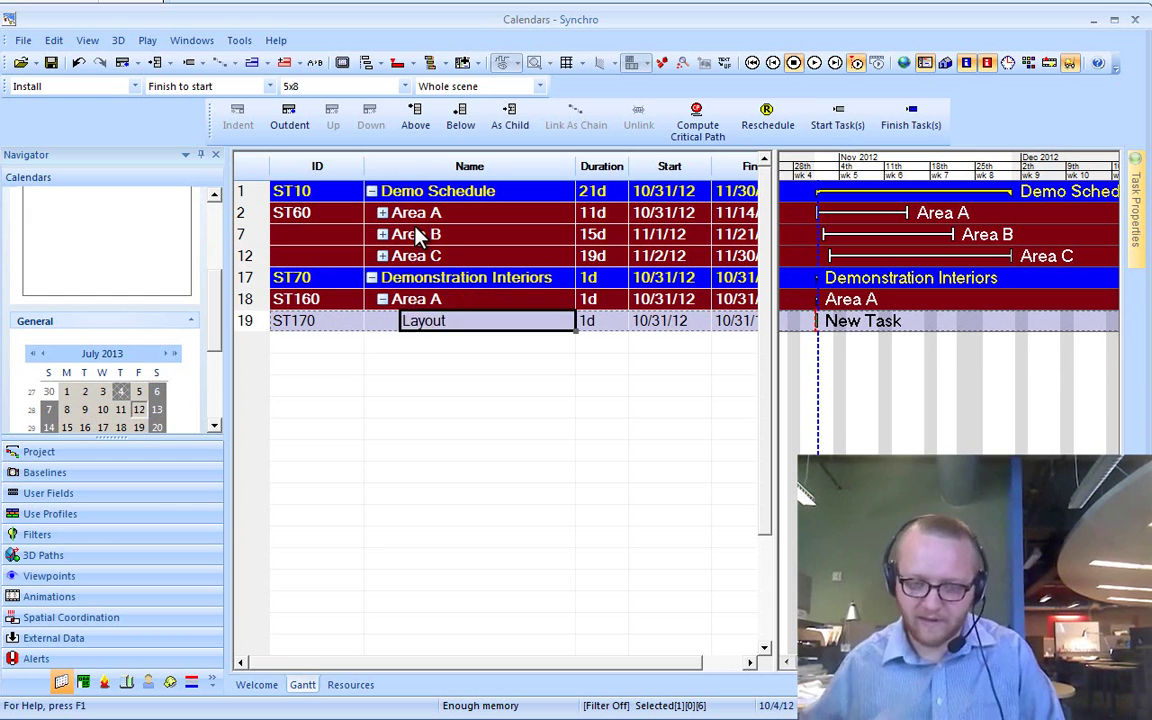
{"action": "key", "text": "Escape"}
Step: Insert four more tasks below Layout and name the first of them "MEP Rough in"
{"action": "key", "text": "Insert"}
{"action": "key", "text": "Insert"}
{"action": "key", "text": "Insert"}
{"action": "key", "text": "Insert"}
{"action": "key", "text": "Up"}
{"action": "key", "text": "Up"}
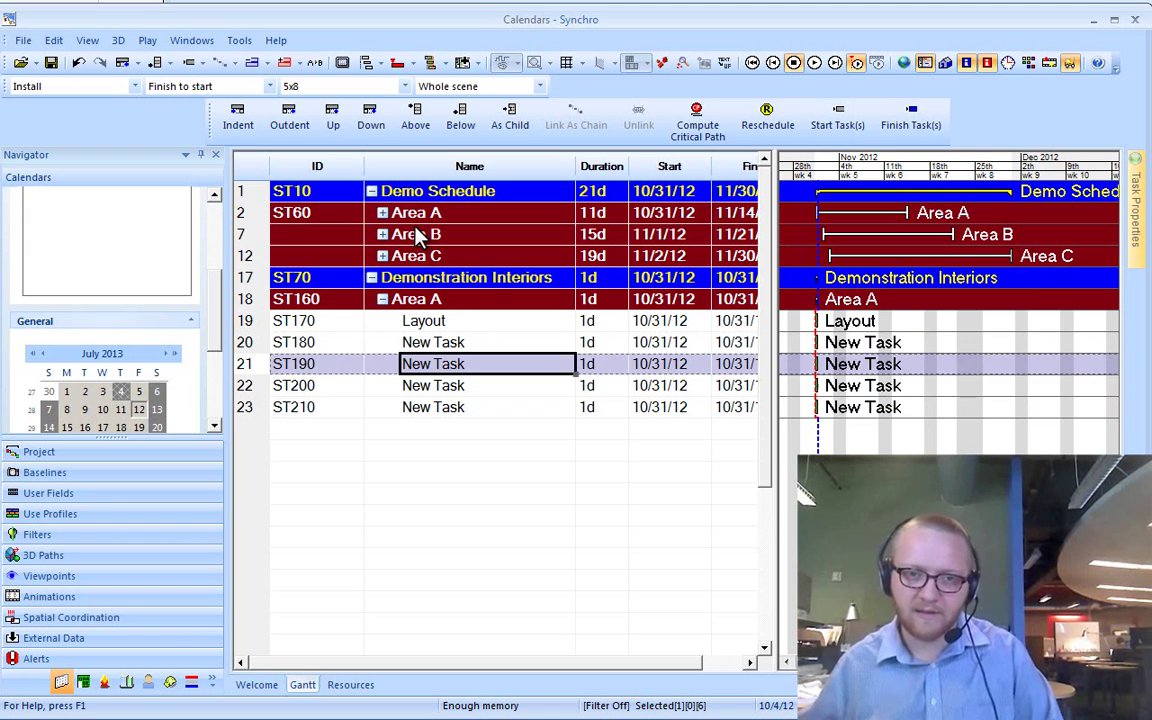
{"action": "key", "text": "Up"}
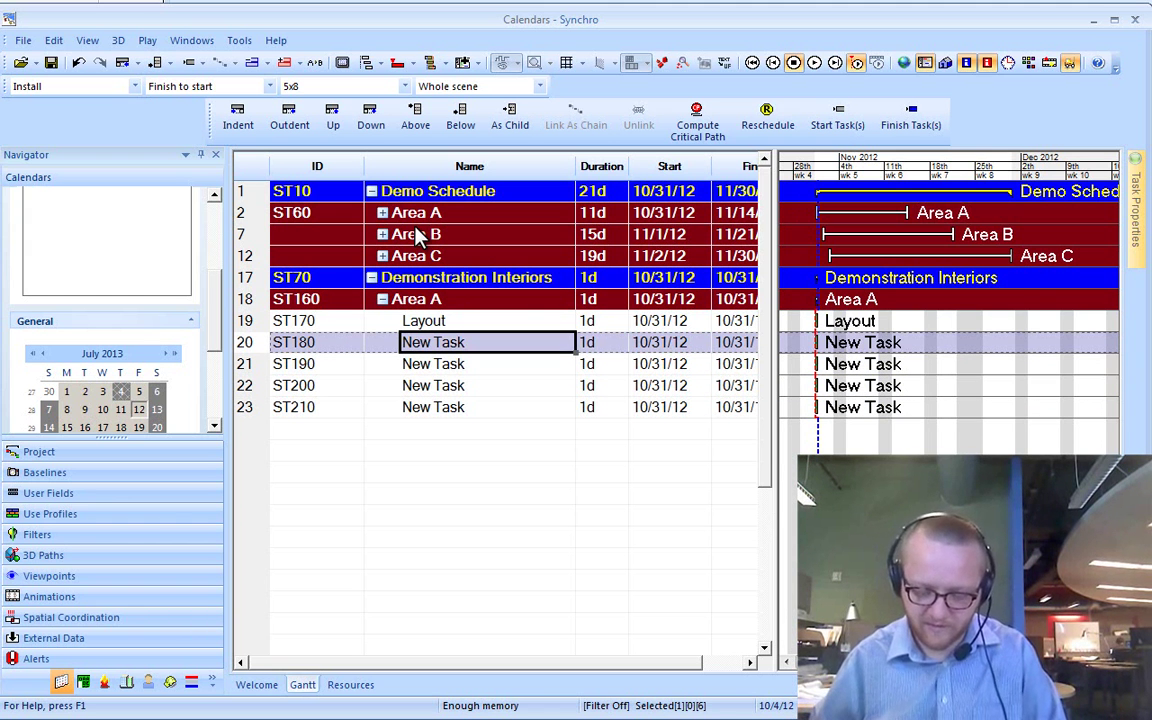
{"action": "type", "text": "MEP Roug"}
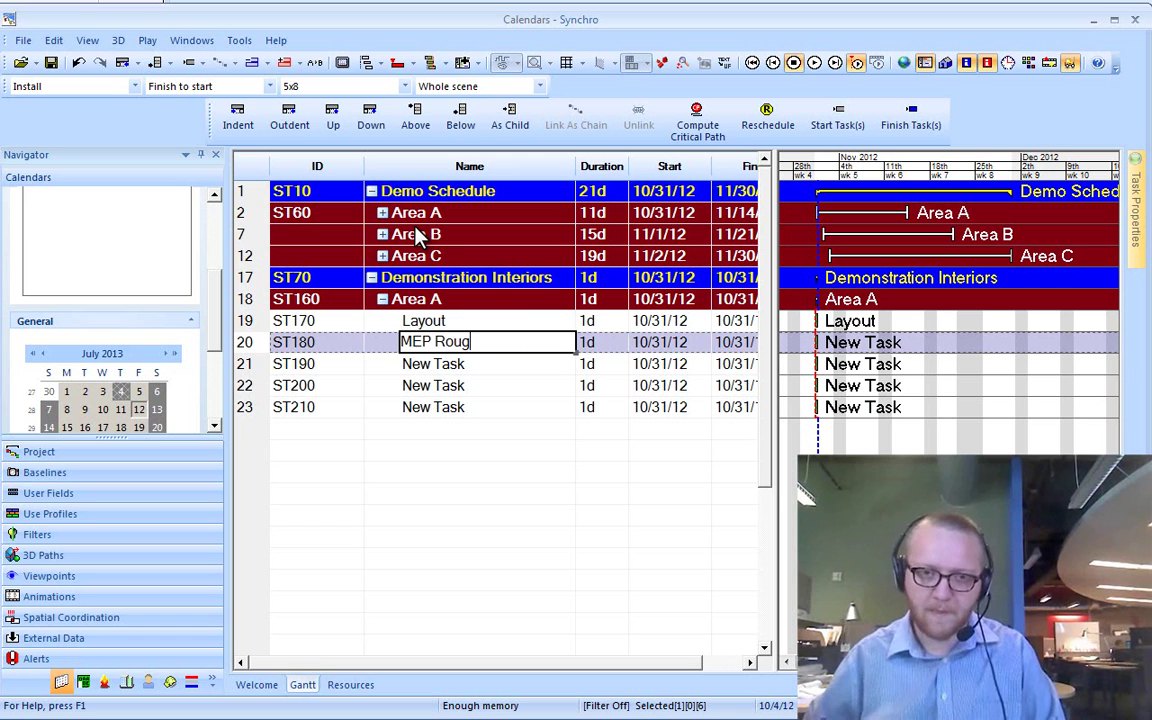
{"action": "type", "text": "h in"}
{"action": "key", "text": "Return"}
Step: Name the task below MEP Rough in "Frame Frame walls"
{"action": "type", "text": "Frame "}
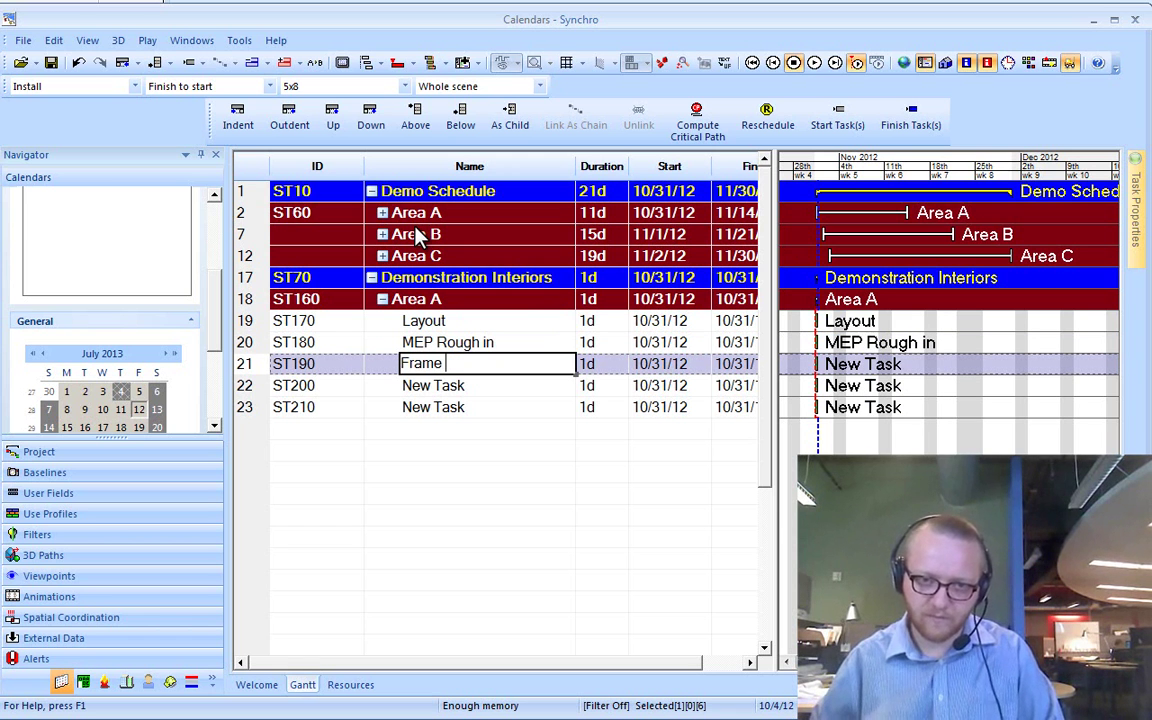
{"action": "type", "text": "Frame "}
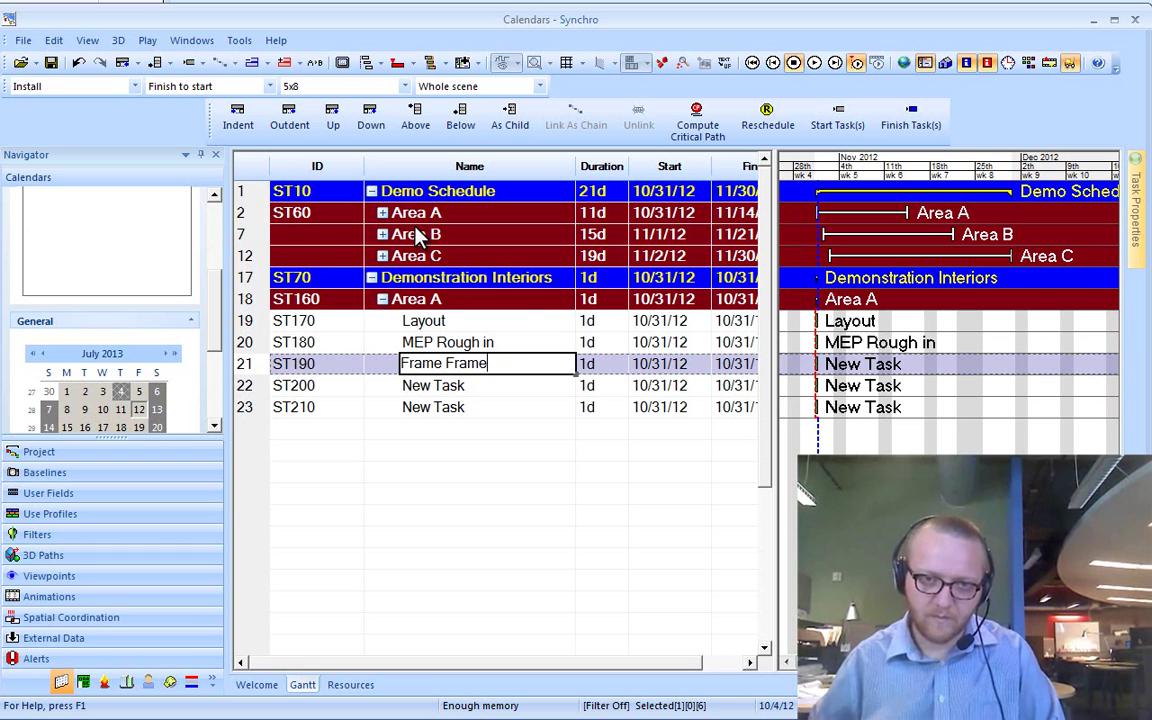
{"action": "type", "text": "walls"}
Step: Rename the MEP Rough in task as "Overhead MEP Rough in"
{"action": "key", "text": "Up"}
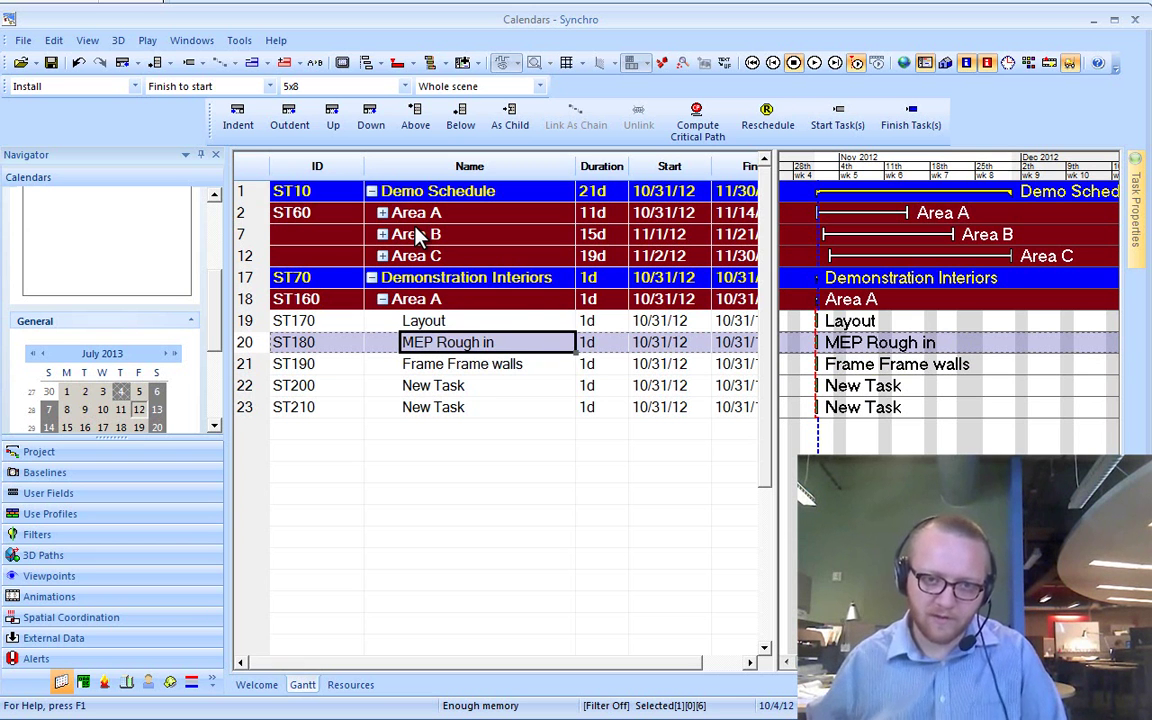
{"action": "key", "text": "F2"}
{"action": "key", "text": "Home"}
{"action": "type", "text": "Over"}
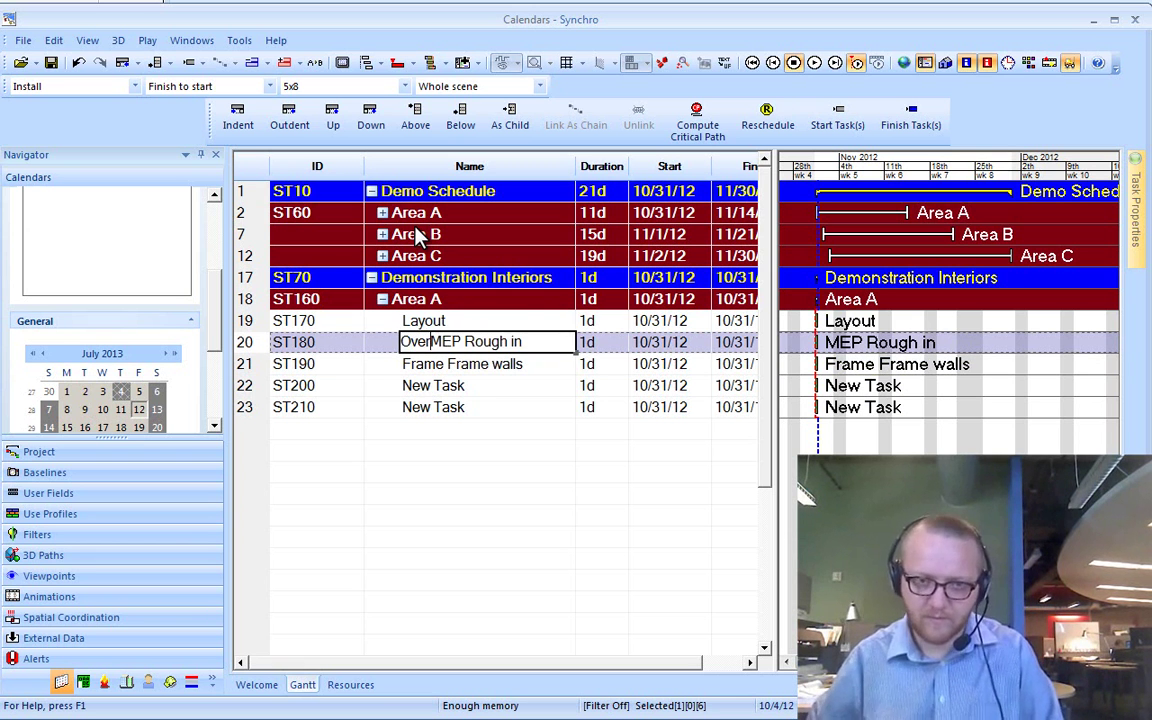
{"action": "type", "text": "head"}
{"action": "key", "text": "Return"}
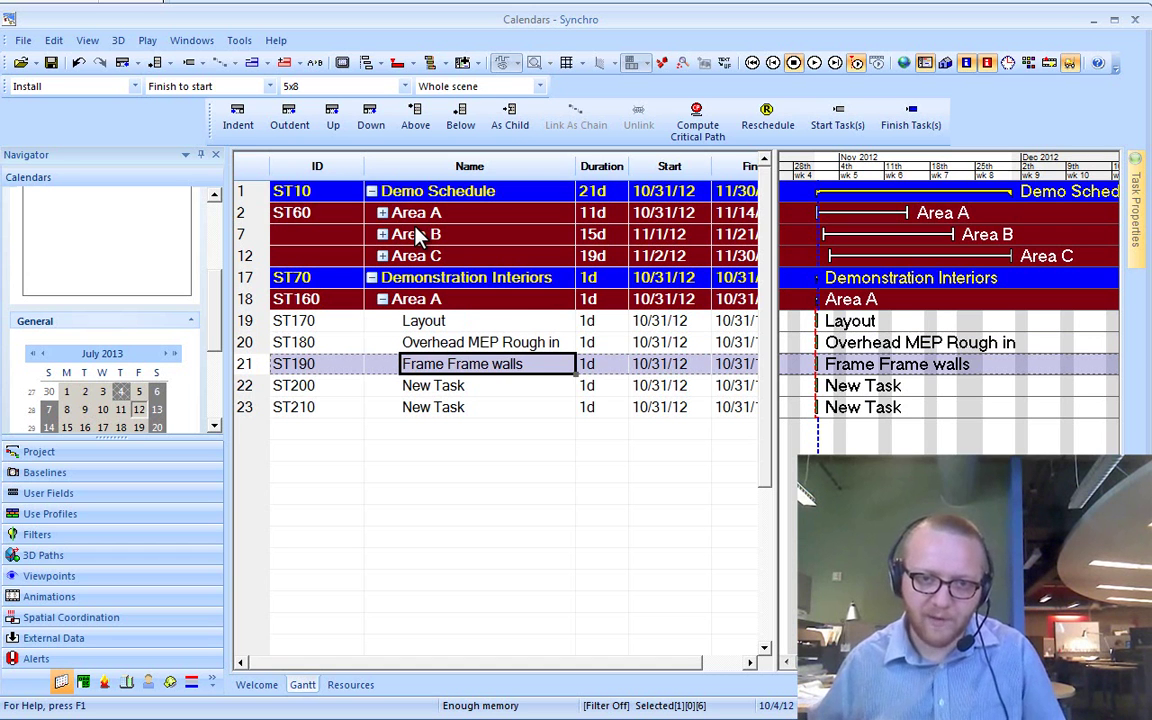
Step: Correct the name of the Frame Frame walls task to "Frame walls"
{"action": "left_click", "coordinate": [465, 386]}
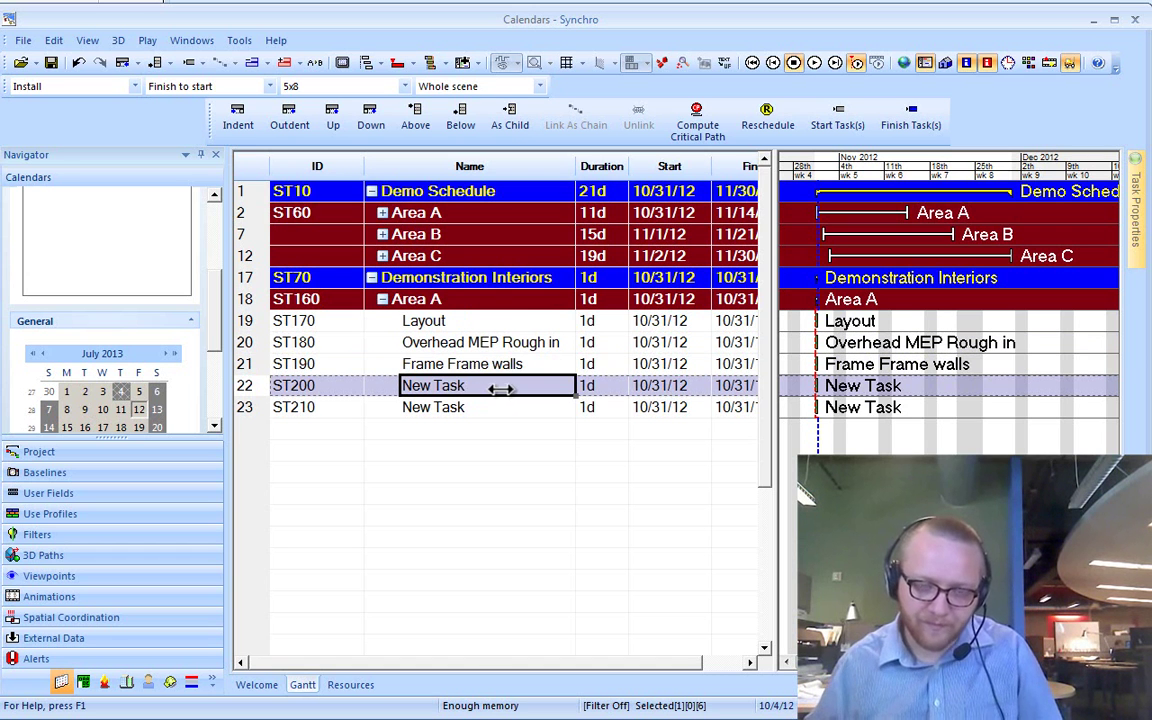
{"action": "key", "text": "Up"}
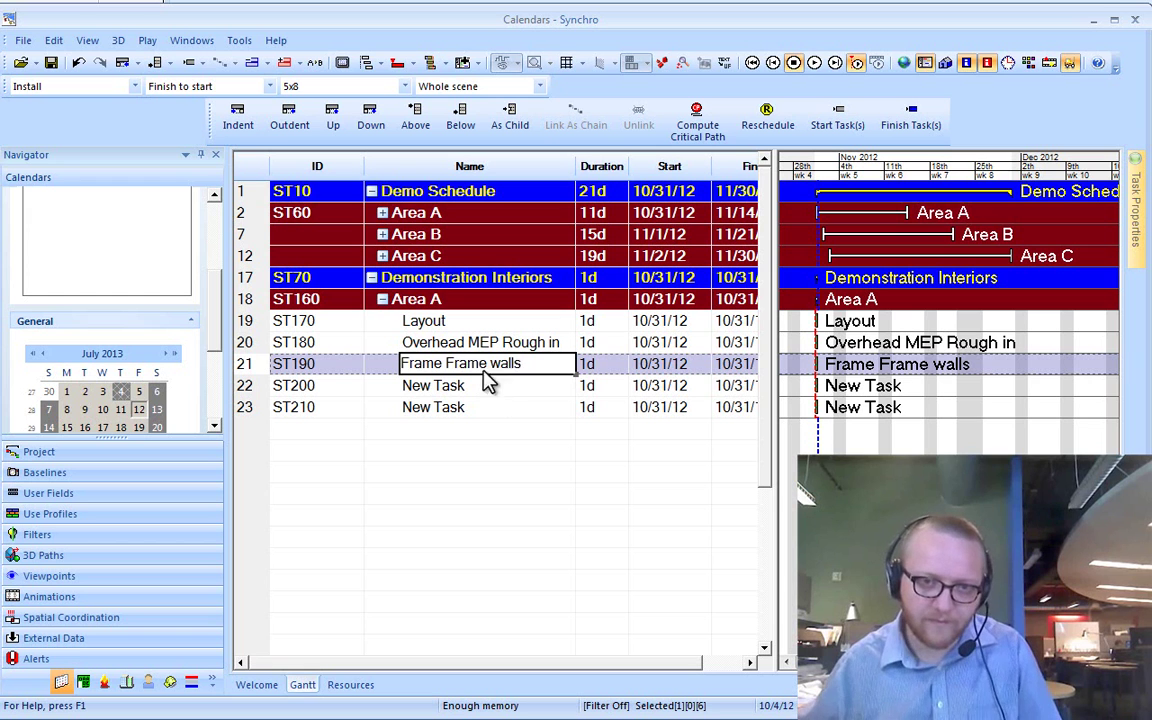
{"action": "left_click", "coordinate": [481, 366]}
{"action": "left_click", "coordinate": [481, 366]}
{"action": "key", "text": "ctrl+shift+Left"}
{"action": "key", "text": "Delete"}
{"action": "left_click", "coordinate": [470, 388]}
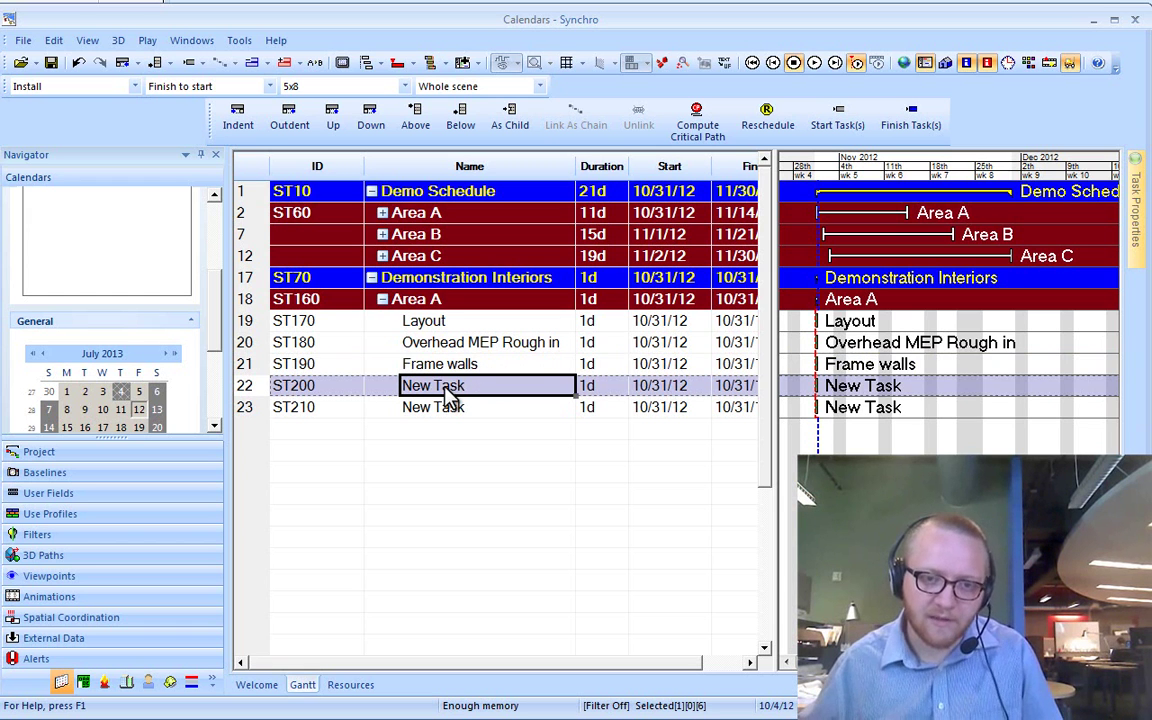
Step: Name the task below Frame walls "In Wall Rough" and add three more tasks at the end of the list
{"action": "left_click", "coordinate": [448, 396]}
{"action": "key", "text": "ctrl+a"}
{"action": "type", "text": "In Wall Rough"}
{"action": "key", "text": "Return"}
{"action": "key", "text": "Return"}
{"action": "key", "text": "Return"}
{"action": "key", "text": "Return"}
{"action": "left_click", "coordinate": [448, 400]}
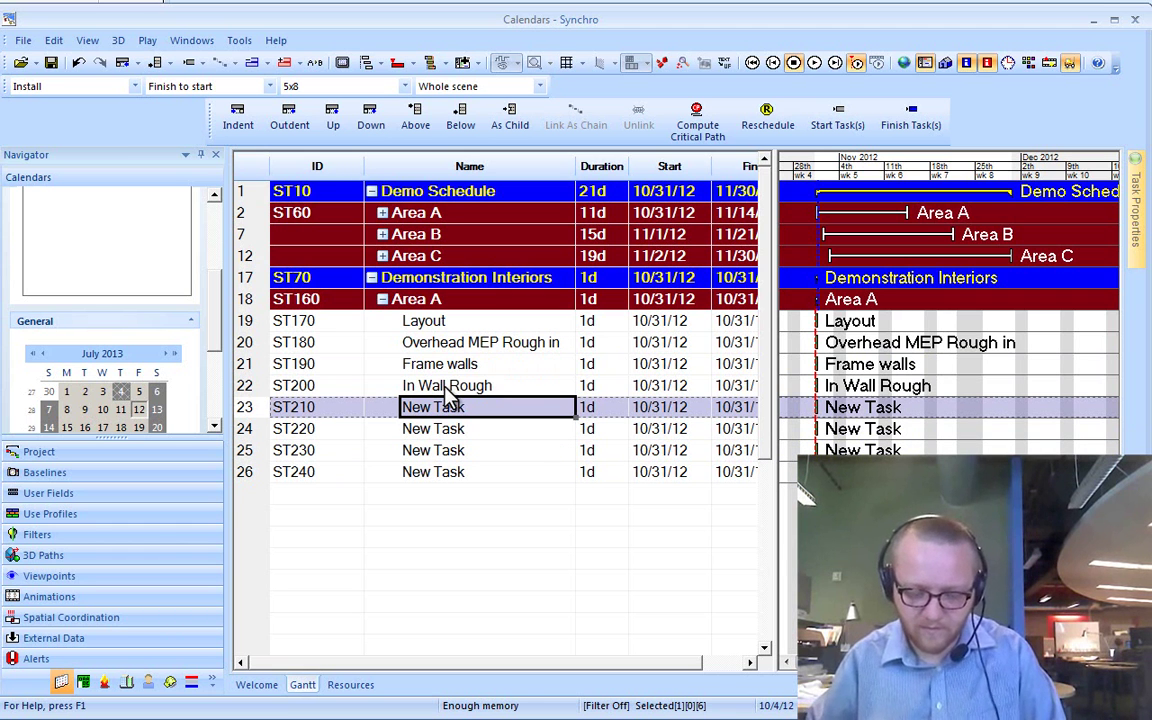
Step: Name the two tasks following In Wall Rough "Drywall" and "Paint"
{"action": "type", "text": "Drywall"}
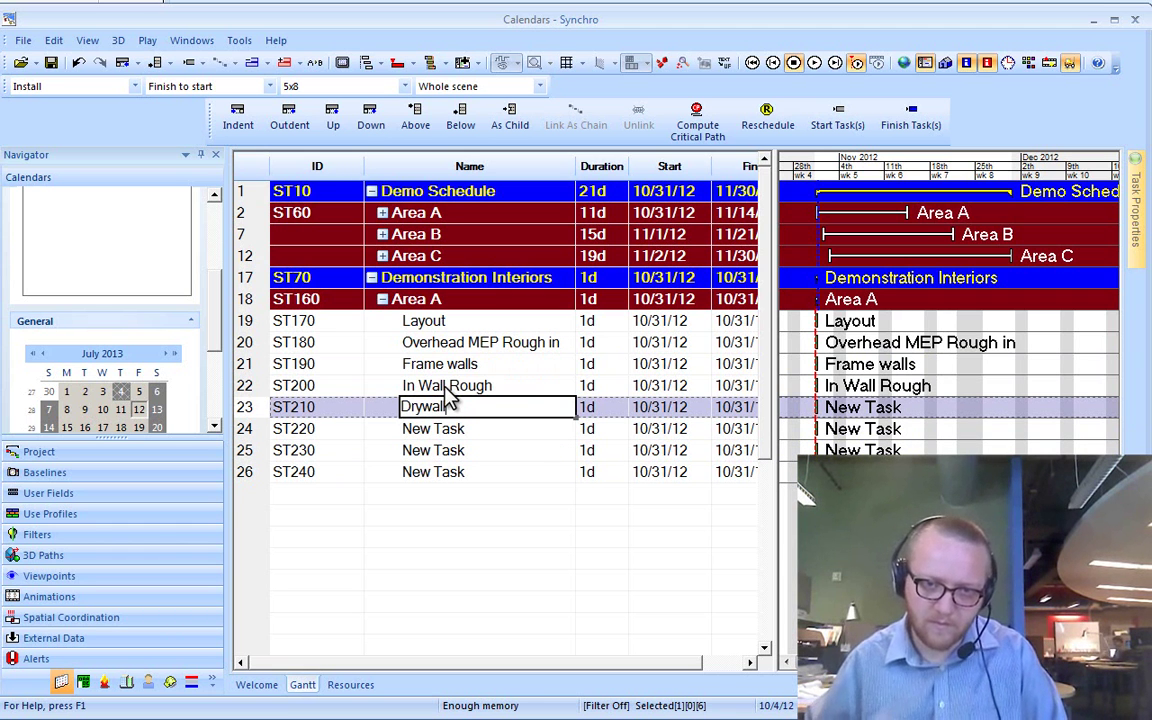
{"action": "key", "text": "Return"}
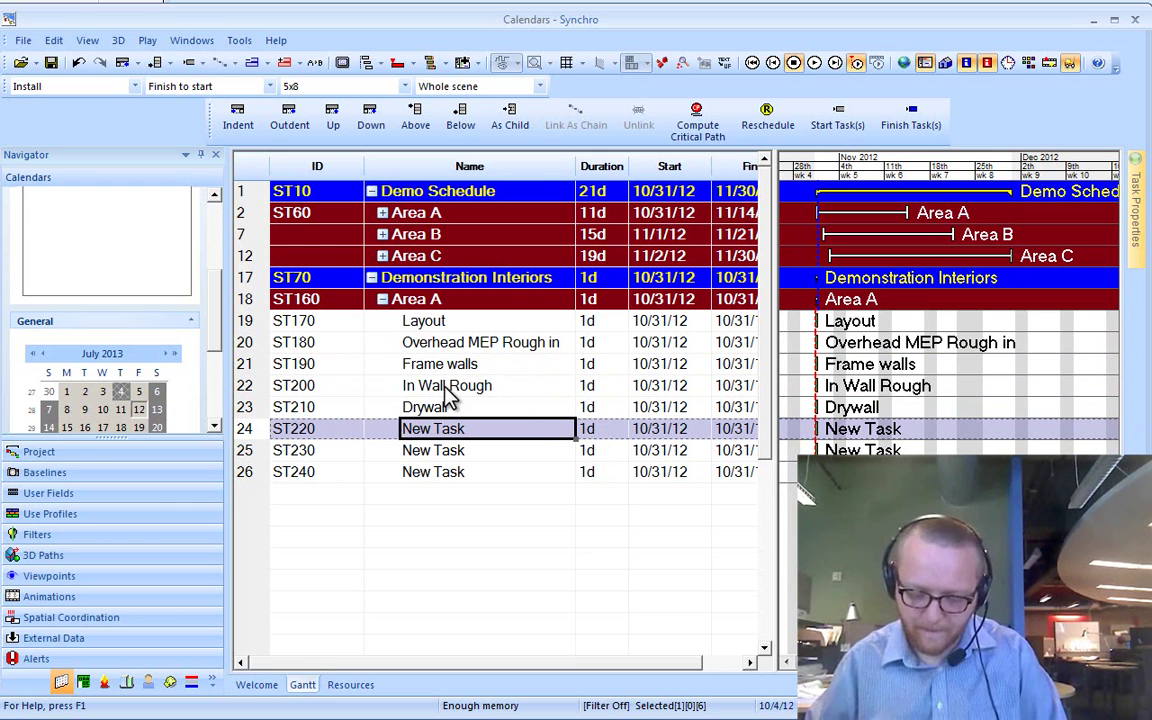
{"action": "type", "text": "Paint"}
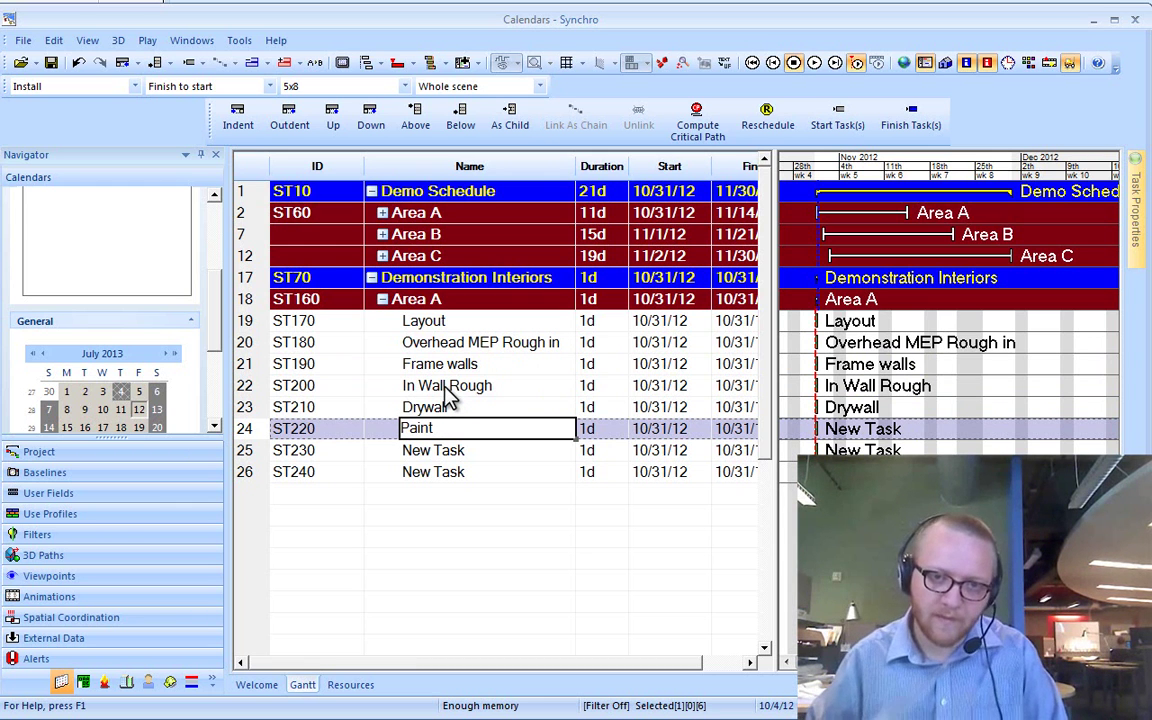
{"action": "key", "text": "Return"}
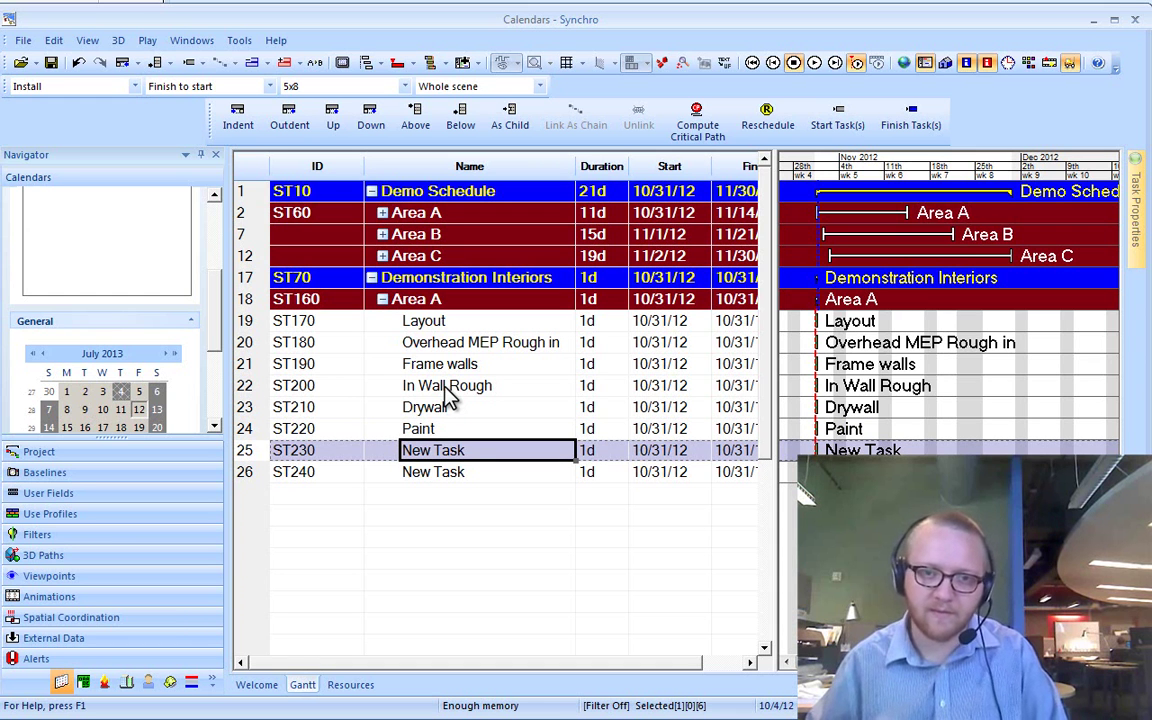
Step: Delete the two unnamed tasks below Paint
{"action": "key", "text": "shift+Down"}
{"action": "key", "text": "Delete"}
{"action": "left_click", "coordinate": [422, 419]}
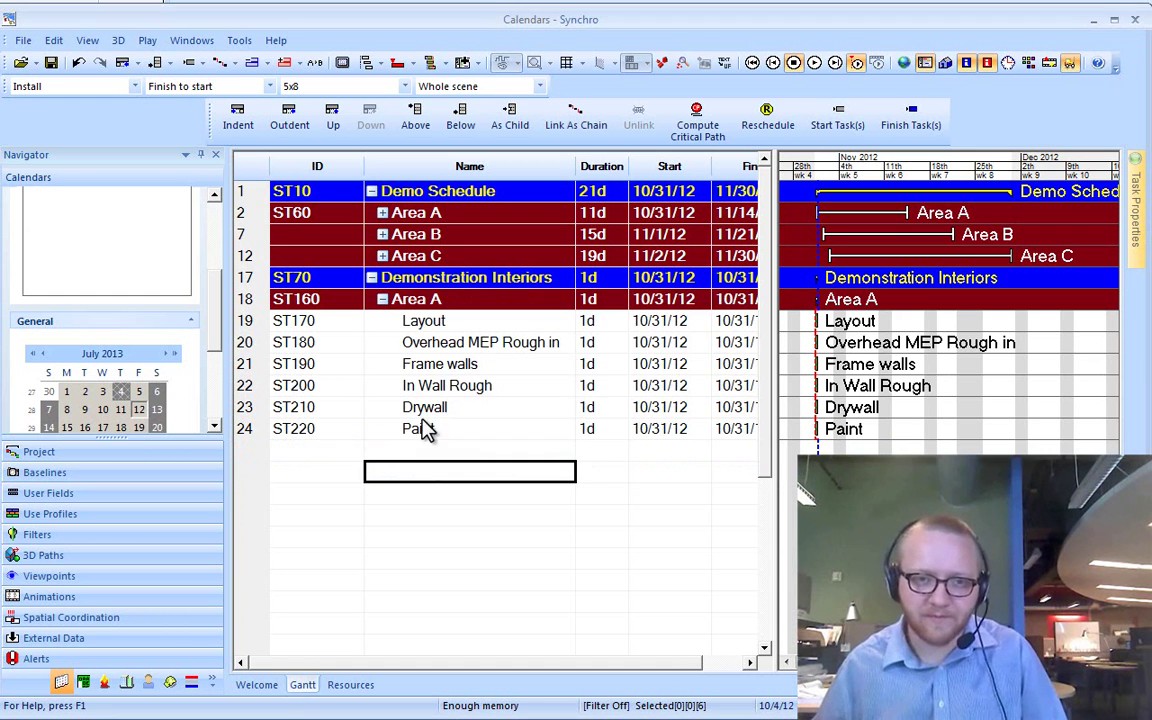
Step: Copy the Area A task of Demonstration Interiors and insert two new tasks below it at the same level
{"action": "left_click", "coordinate": [400, 304]}
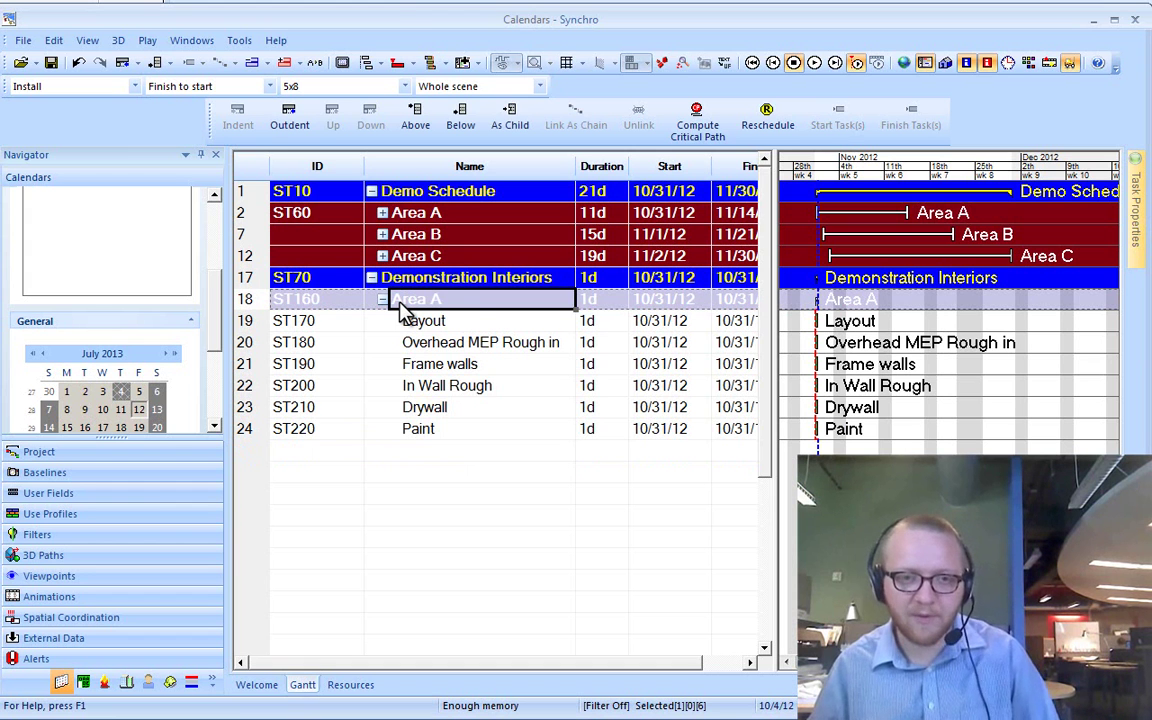
{"action": "right_click", "coordinate": [399, 304]}
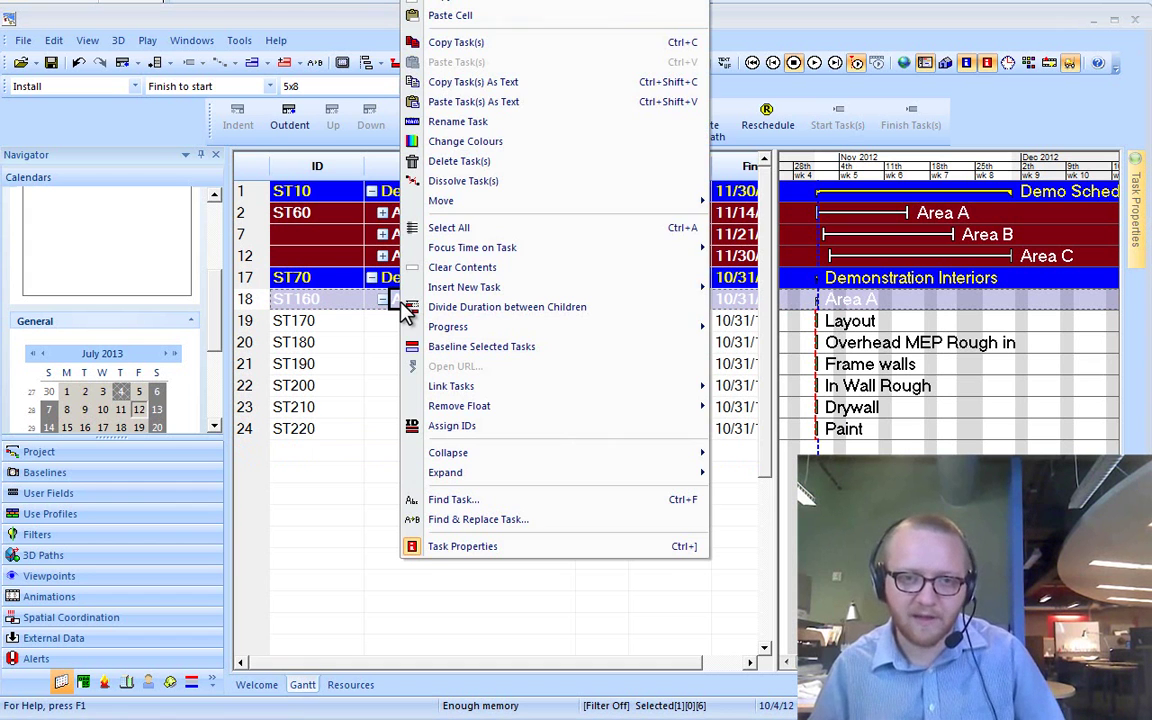
{"action": "left_click", "coordinate": [517, 42]}
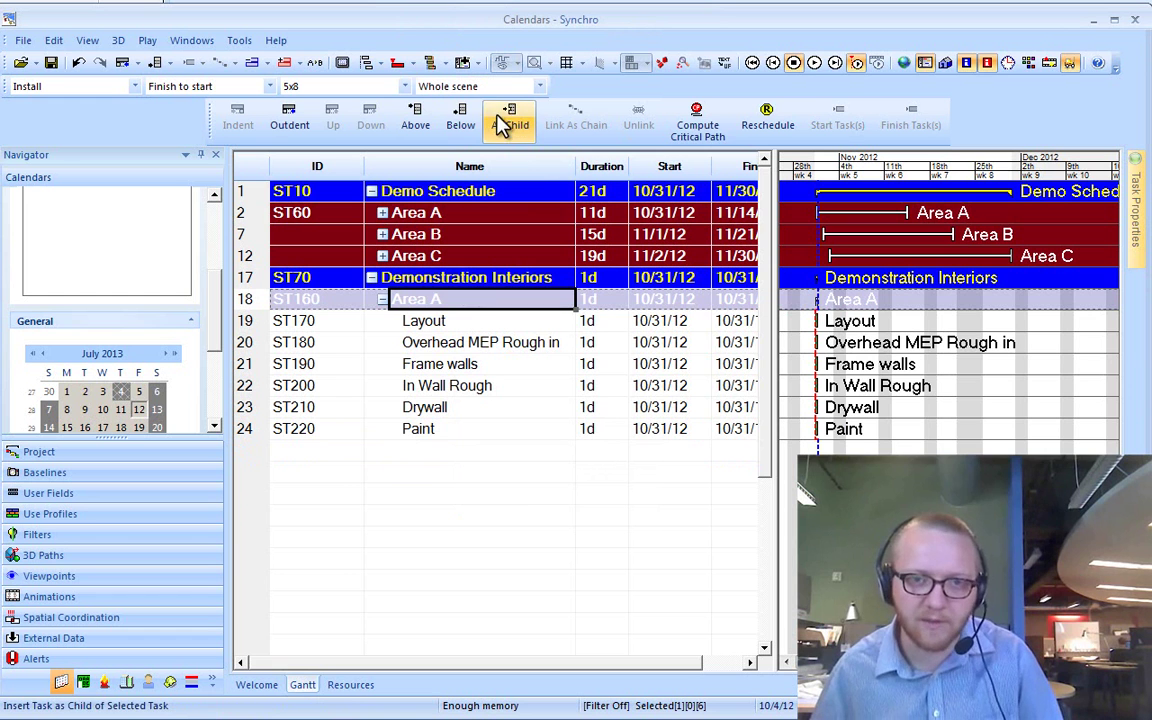
{"action": "left_click", "coordinate": [462, 118]}
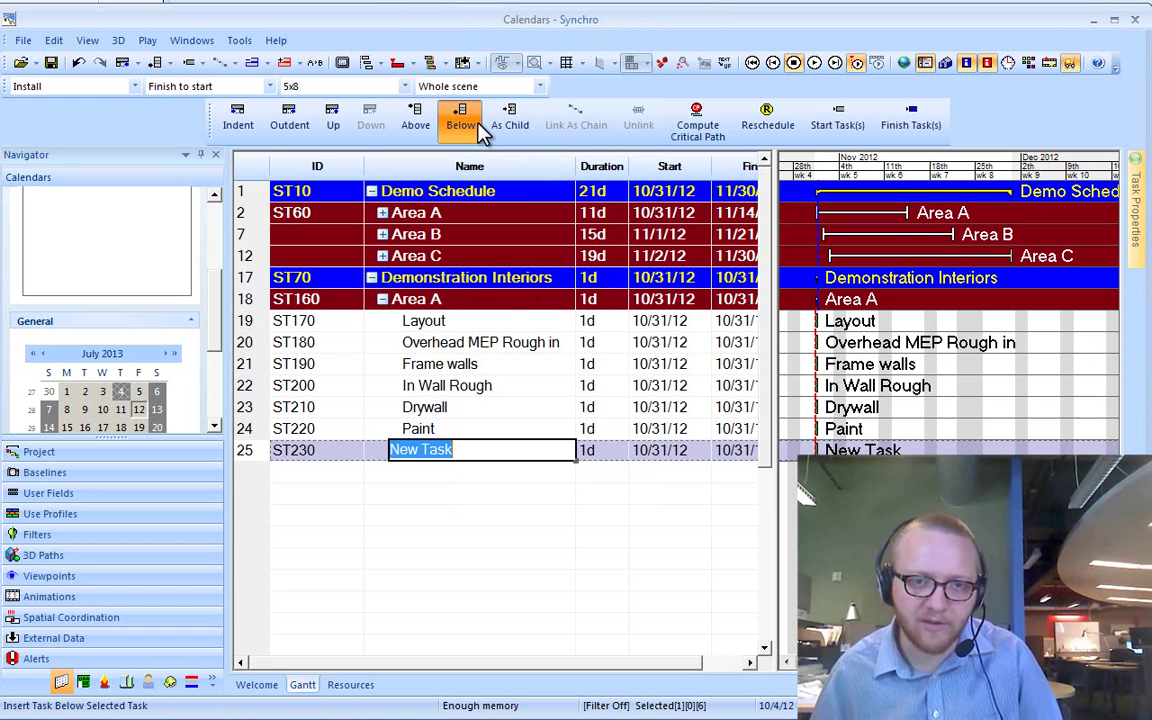
{"action": "left_click", "coordinate": [483, 133]}
{"action": "left_click", "coordinate": [420, 452]}
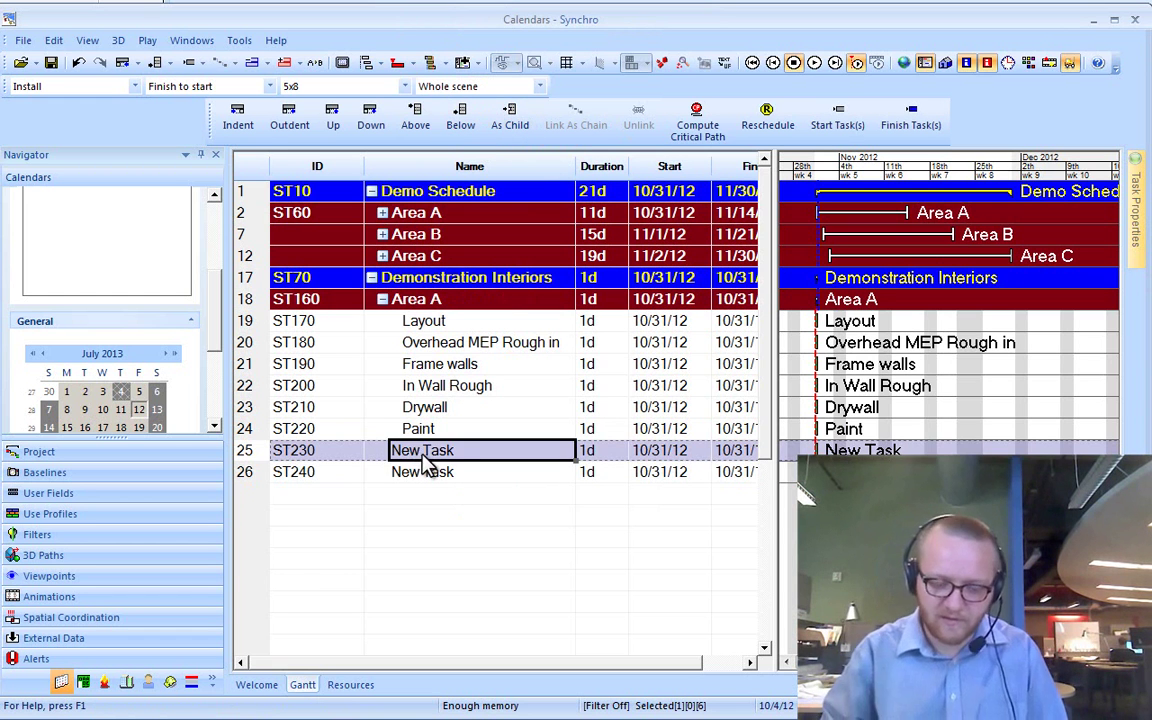
Step: Paste the copied Area A with its subtasks over each of the two new tasks
{"action": "key", "text": "ctrl+v"}
{"action": "left_click", "coordinate": [420, 603]}
{"action": "key", "text": "ctrl+v"}
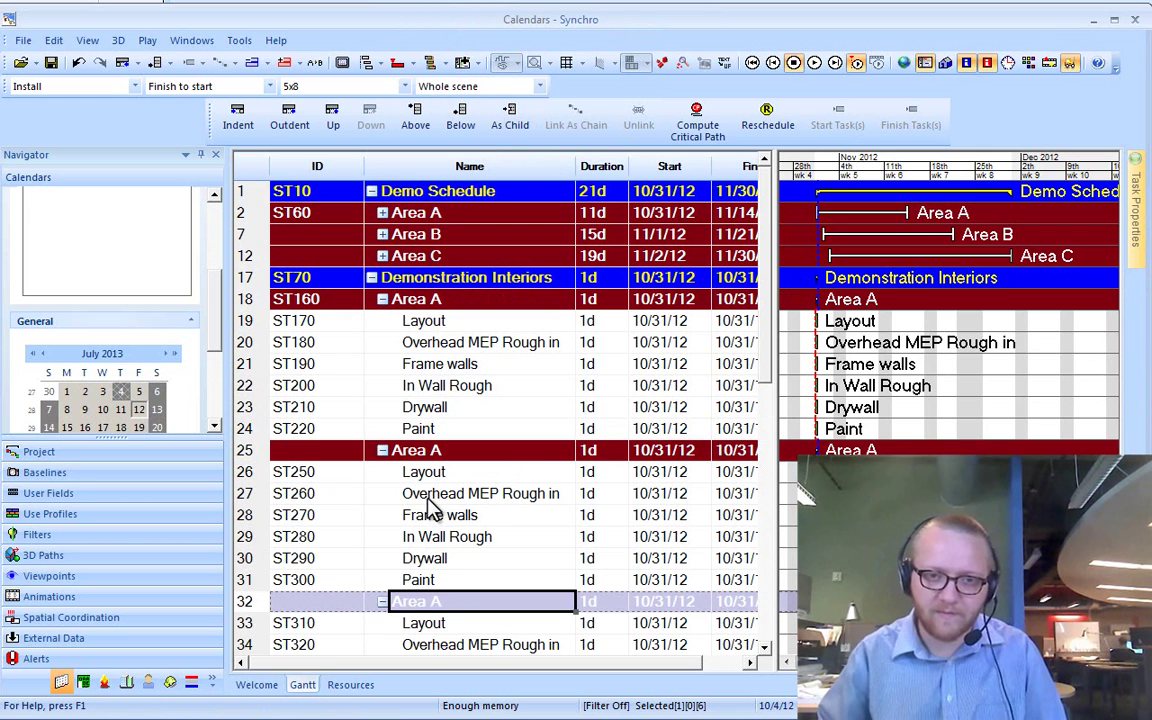
Step: Rename the two pasted Area A groups of Demonstration Interiors as "Area B" for the upper one and "Area C" for the lower one
{"action": "scroll", "coordinate": [428, 512], "scroll_direction": "down", "scroll_amount": 2}
{"action": "scroll", "coordinate": [424, 511], "scroll_direction": "down", "scroll_amount": 2}
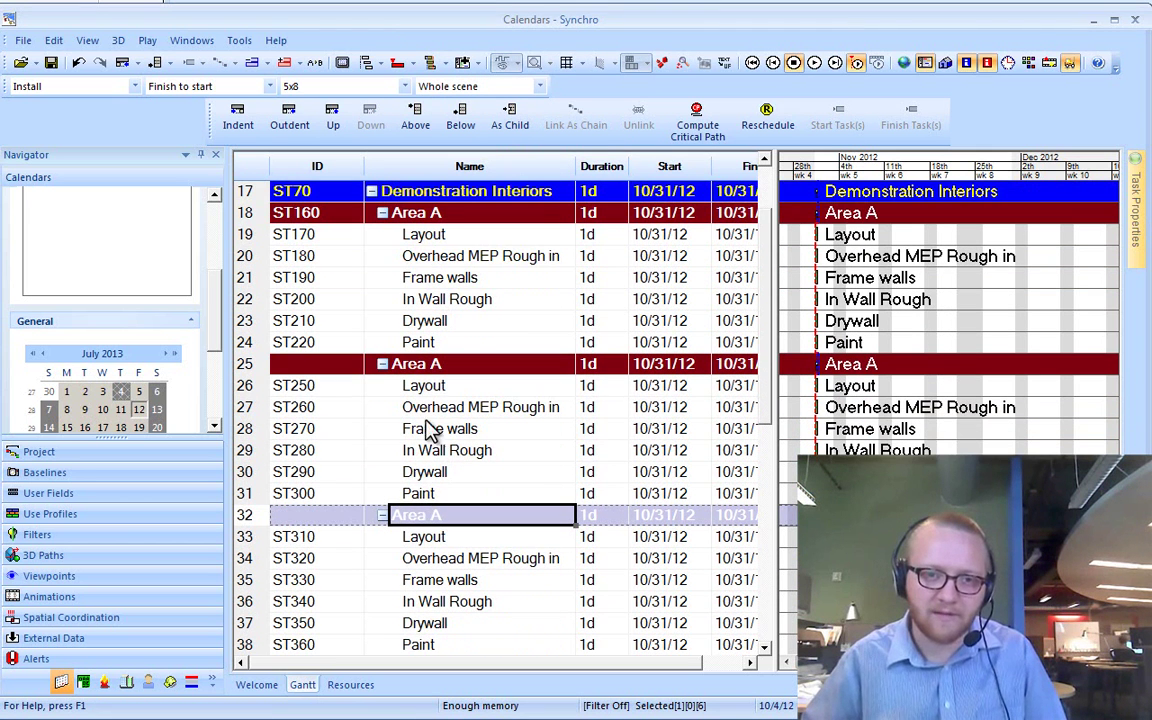
{"action": "left_click", "coordinate": [440, 518]}
{"action": "key", "text": "BackSpace"}
{"action": "type", "text": "C"}
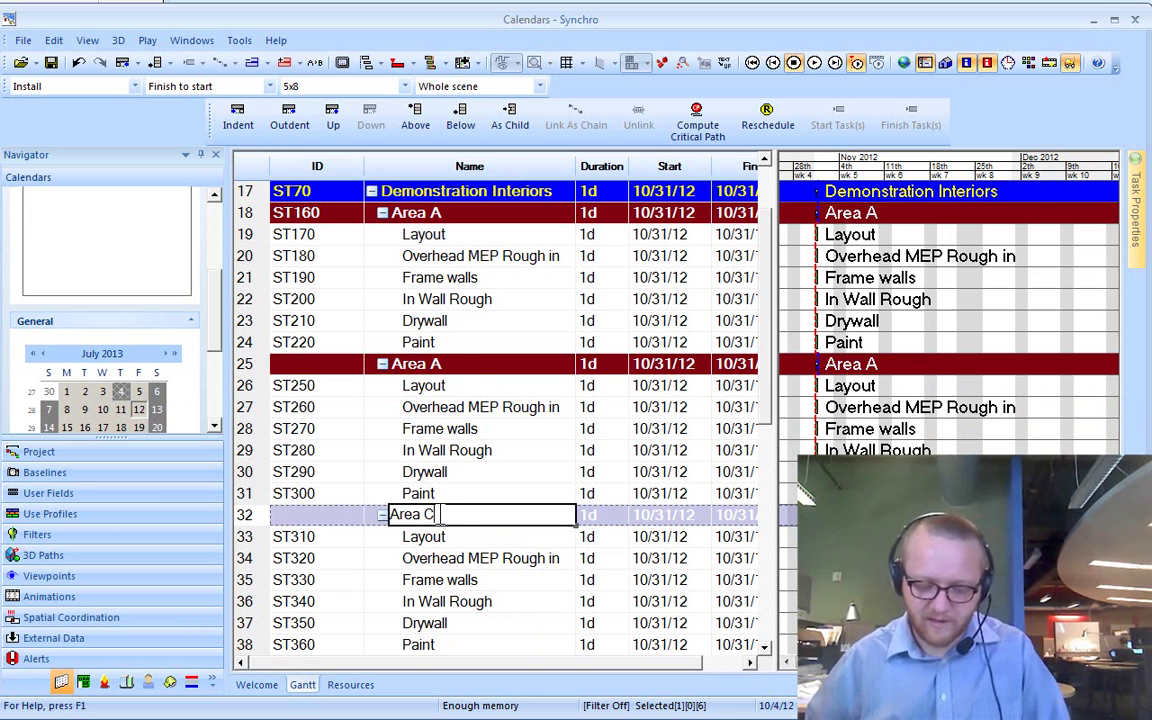
{"action": "key", "text": "Return"}
{"action": "left_click", "coordinate": [458, 363]}
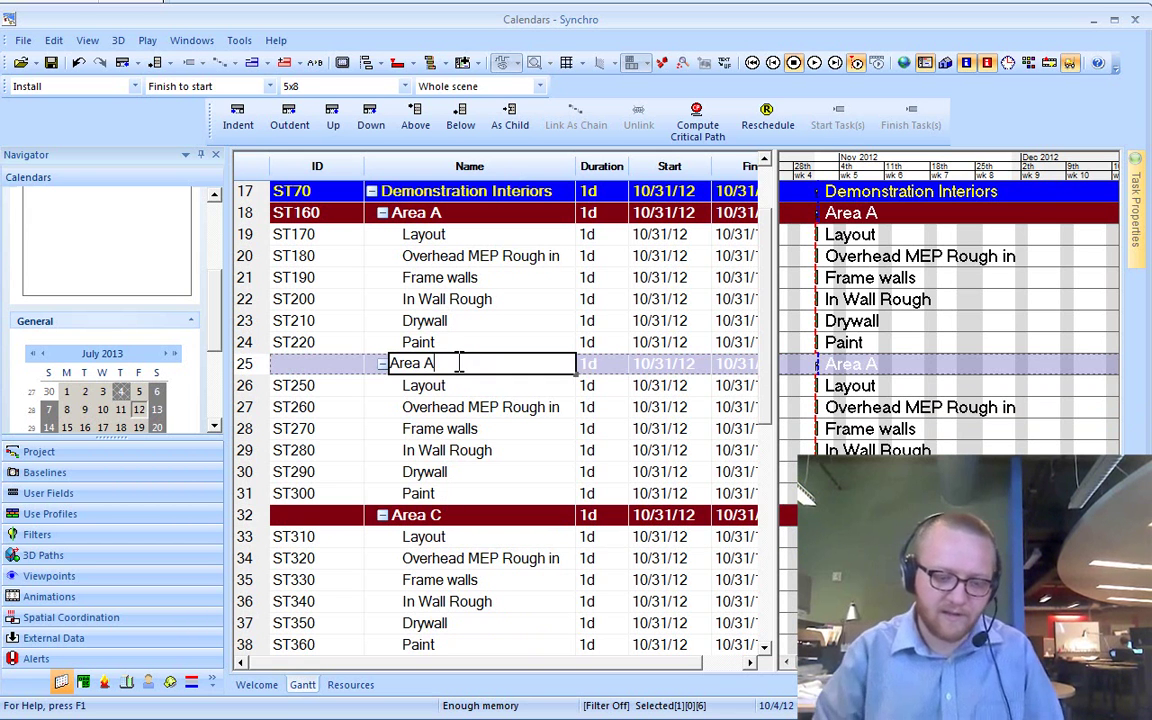
{"action": "key", "text": "BackSpace"}
{"action": "type", "text": "B"}
{"action": "key", "text": "Return"}
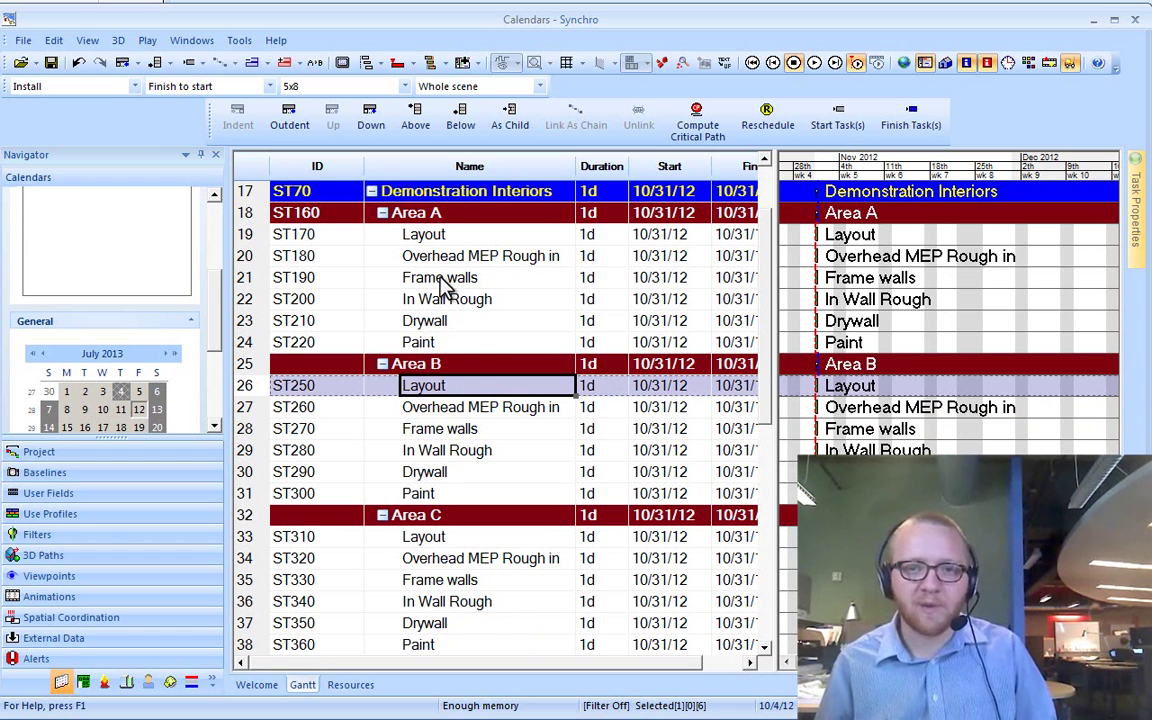
{"action": "left_click", "coordinate": [430, 236]}
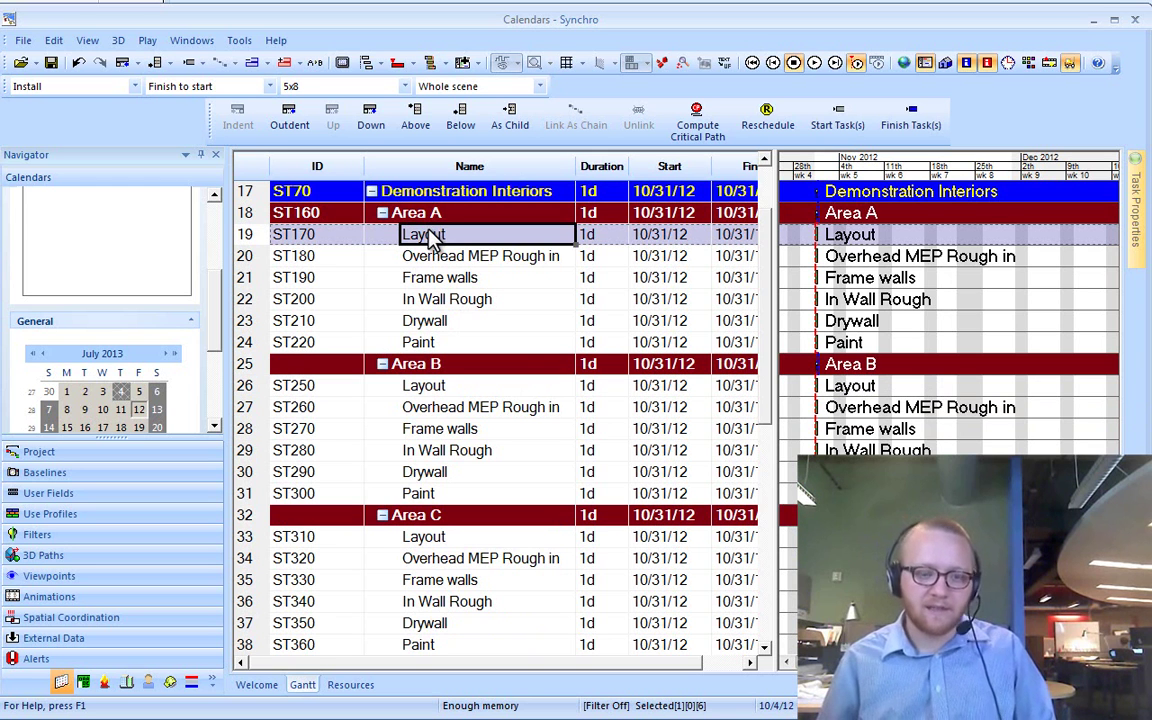
{"action": "left_click", "coordinate": [430, 235]}
{"action": "type", "text": "Area"}
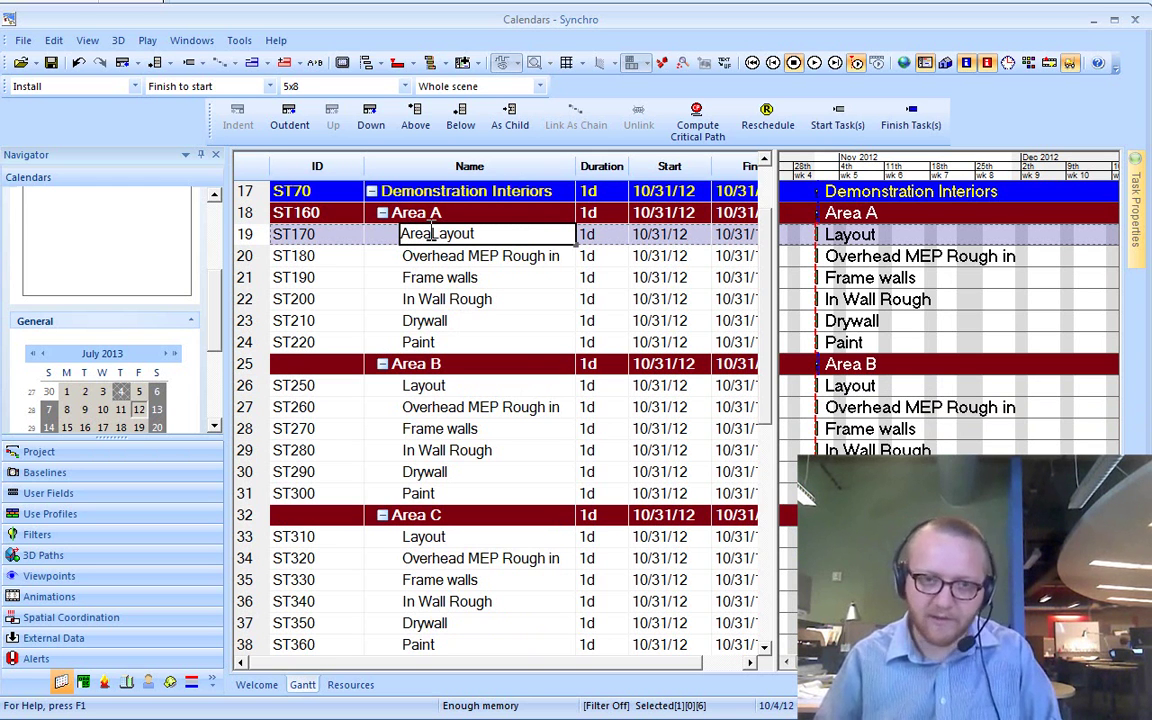
{"action": "type", "text": " A "}
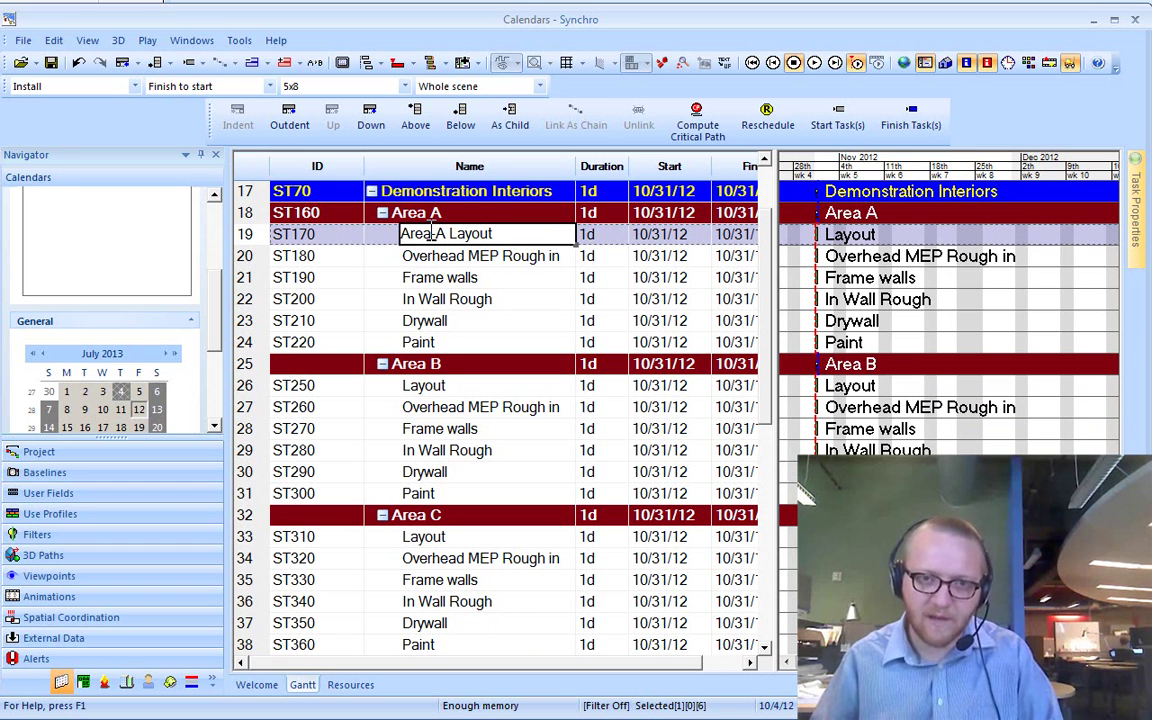
{"action": "type", "text": ":"}
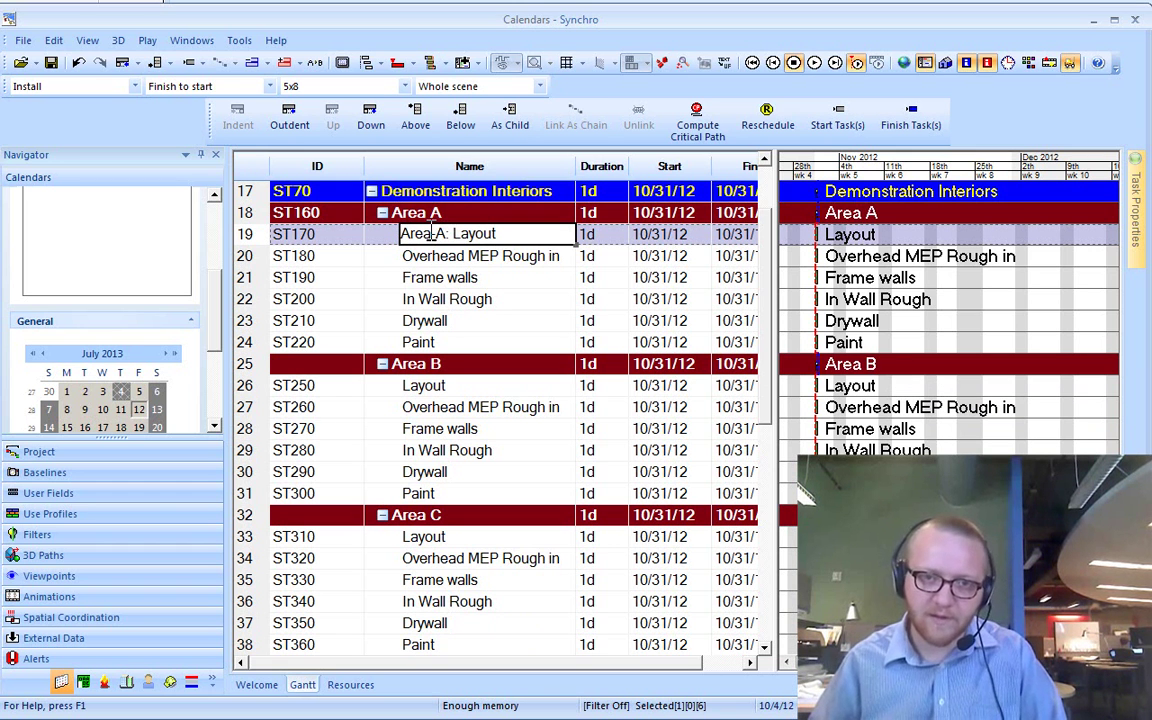
{"action": "key", "text": "BackSpace"}
{"action": "key", "text": "BackSpace"}
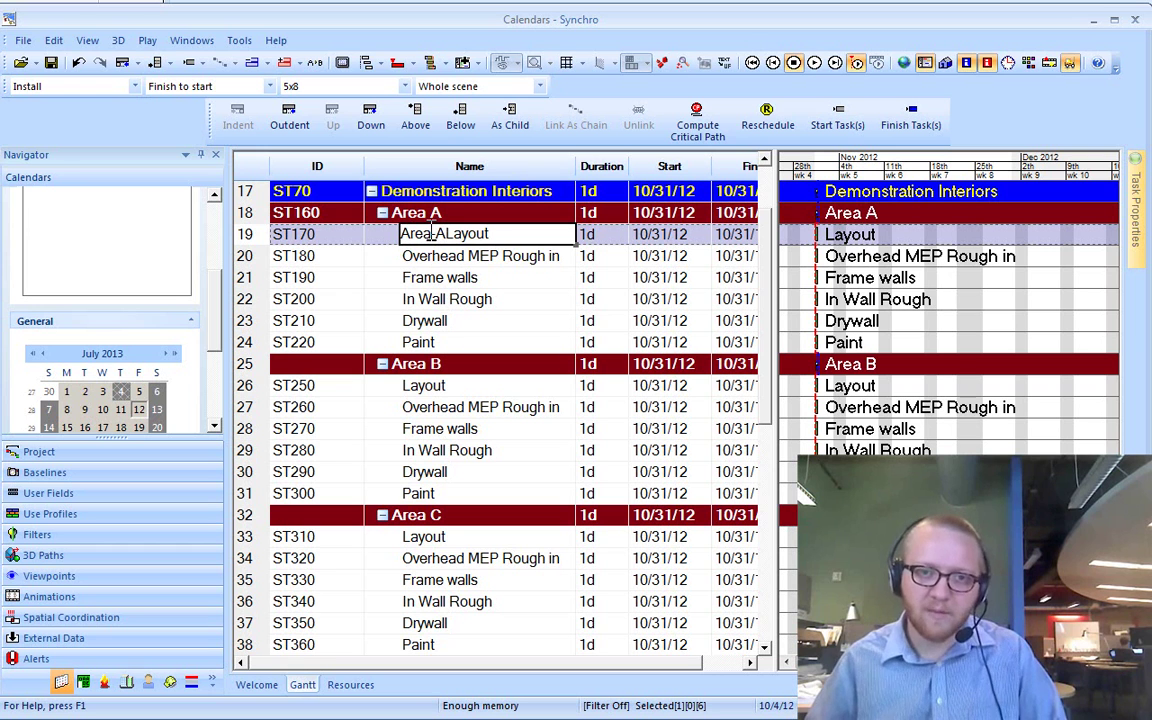
{"action": "key", "text": "BackSpace"}
{"action": "key", "text": "BackSpace"}
{"action": "key", "text": "BackSpace"}
{"action": "key", "text": "BackSpace"}
{"action": "key", "text": "BackSpace"}
{"action": "key", "text": "BackSpace"}
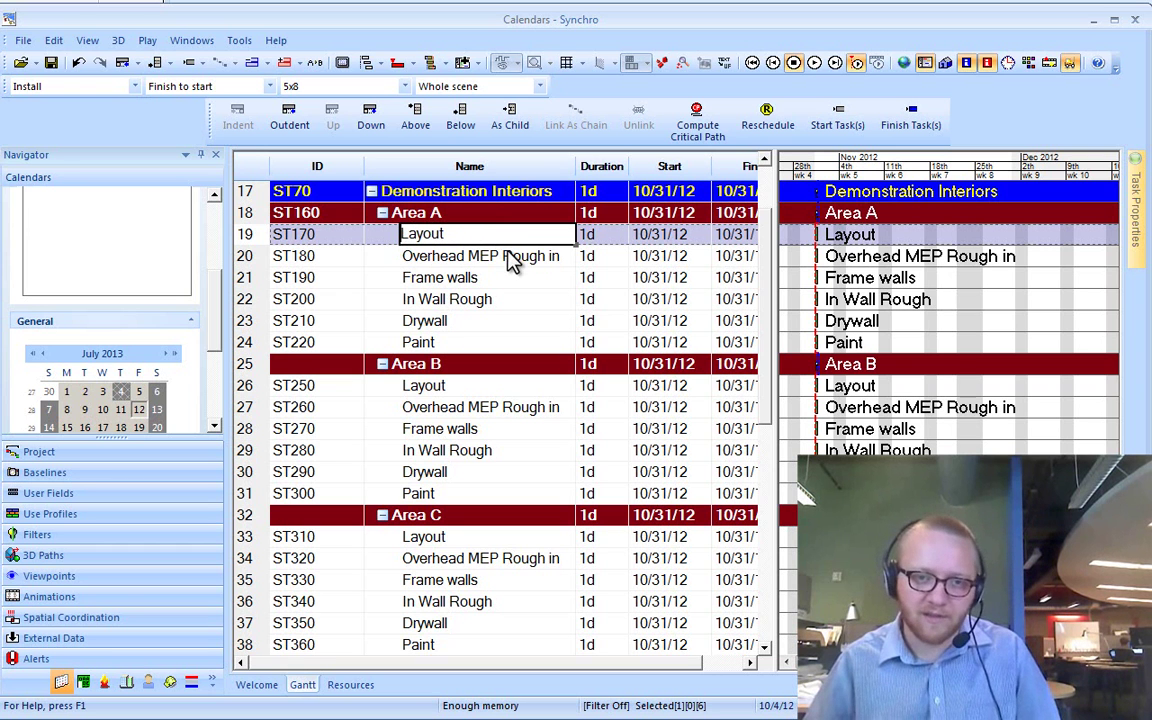
{"action": "left_click", "coordinate": [397, 258]}
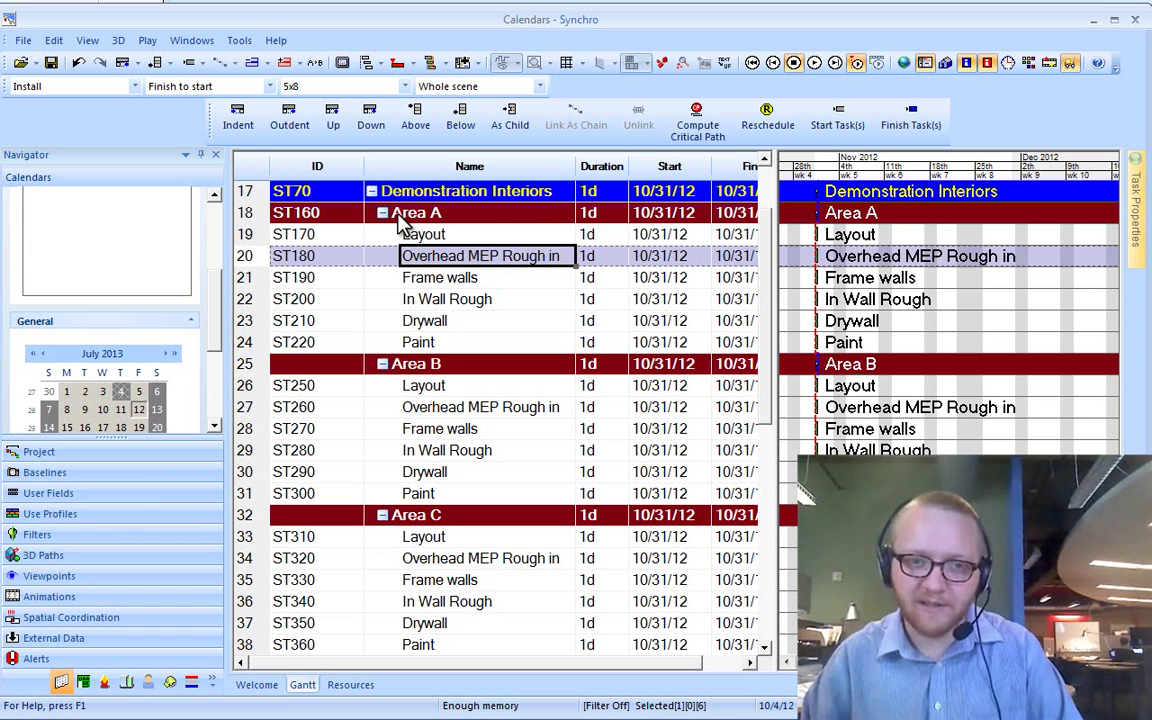
Step: Insert a "Level 1" task above Area A in Demonstration Interiors and indent Areas A, B and C with their subtasks beneath it
{"action": "left_click", "coordinate": [398, 216]}
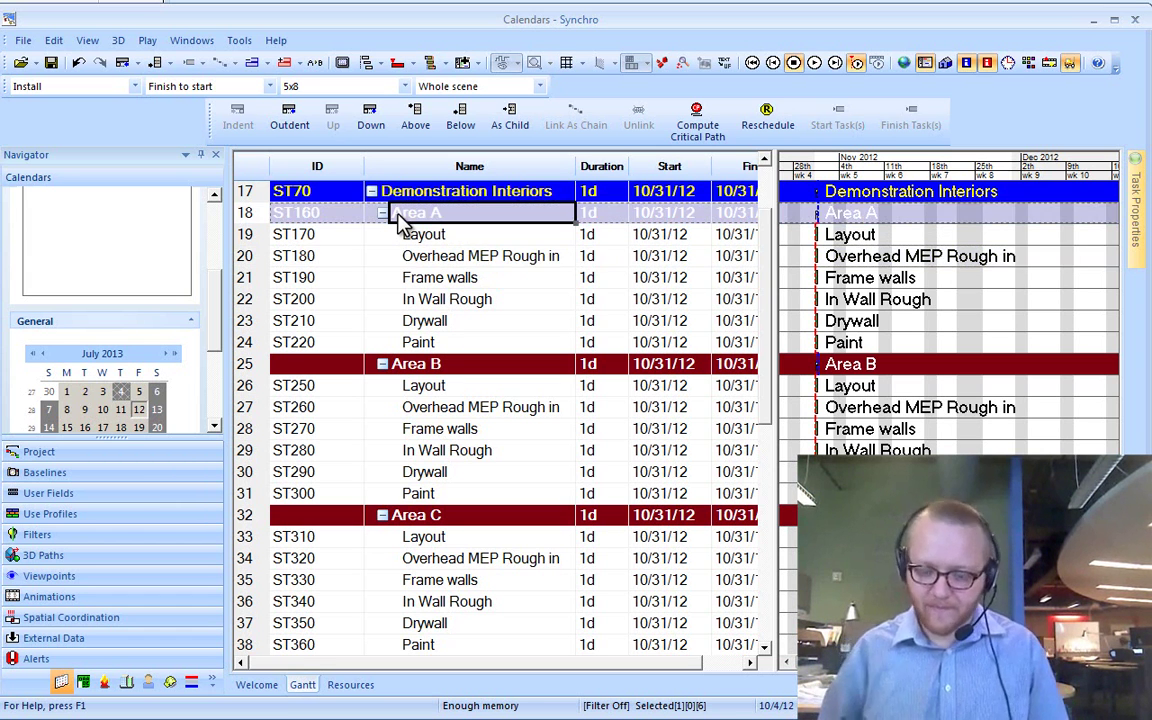
{"action": "key", "text": "Insert"}
{"action": "type", "text": "Level 1"}
{"action": "left_click", "coordinate": [399, 228]}
{"action": "left_click", "coordinate": [436, 538], "text": "shift"}
{"action": "key", "text": "alt+shift+Right"}
{"action": "left_click", "coordinate": [476, 299]}
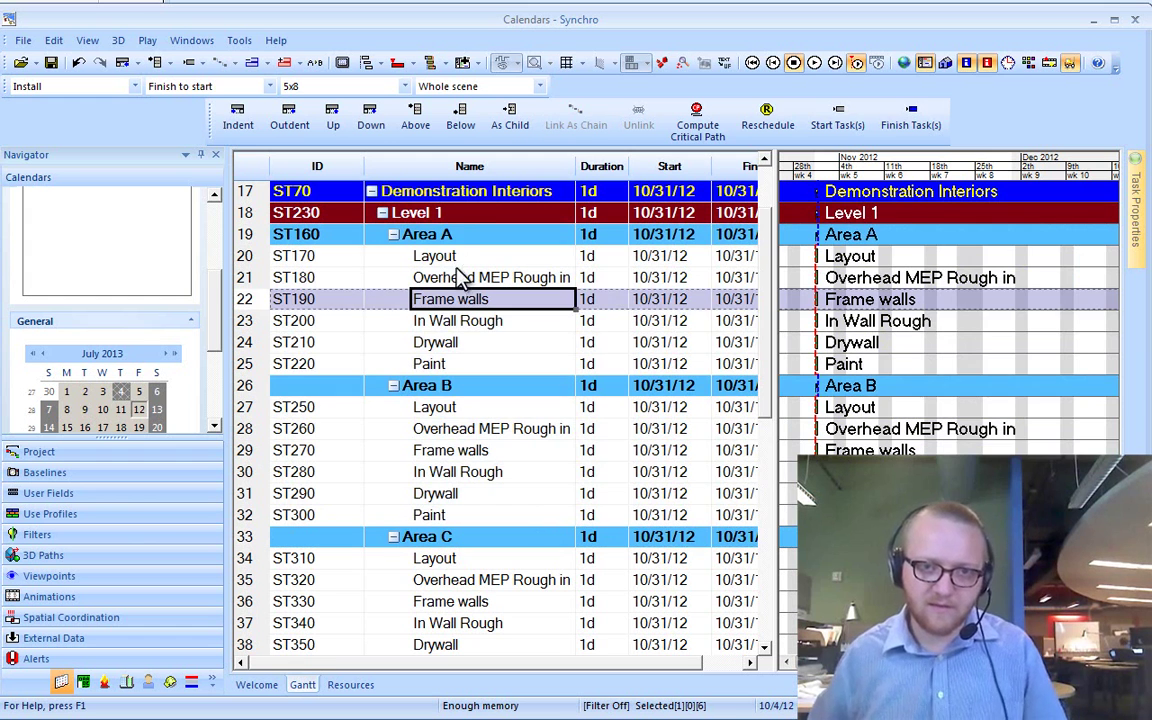
{"action": "left_click", "coordinate": [456, 235]}
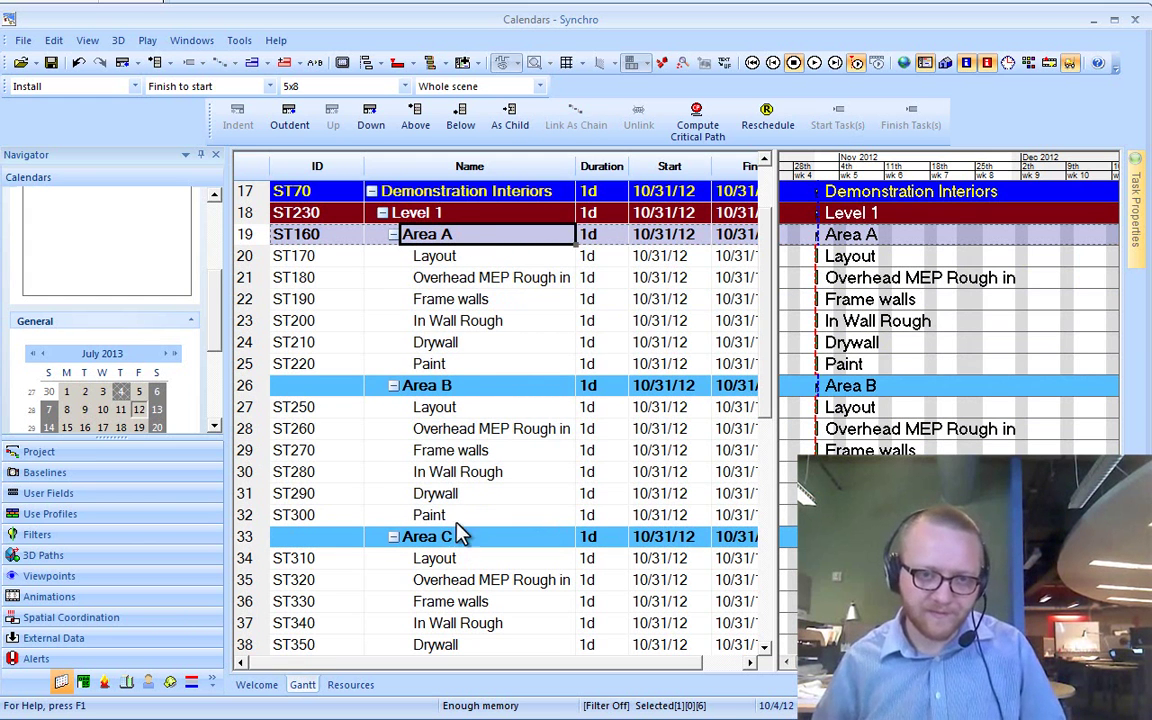
Step: Copy the tasks from Level 1 through the Drywall task of Area C as text
{"action": "left_click", "coordinate": [405, 212]}
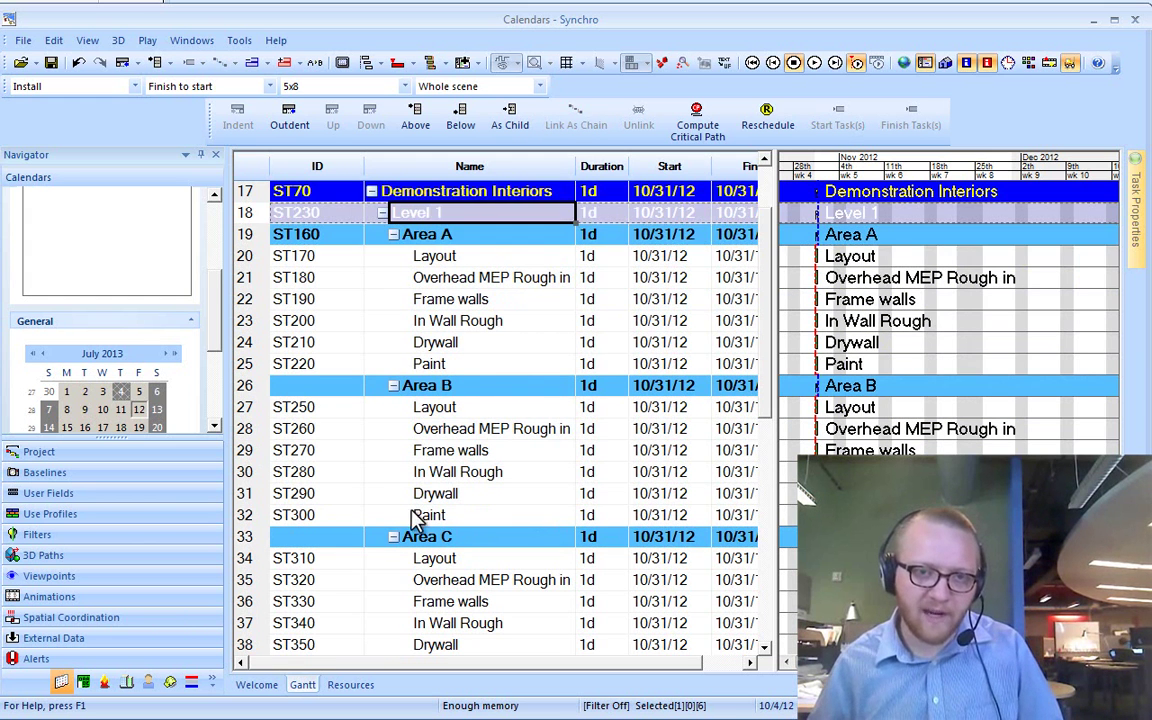
{"action": "left_click", "coordinate": [420, 645], "text": "shift"}
{"action": "right_click", "coordinate": [437, 580]}
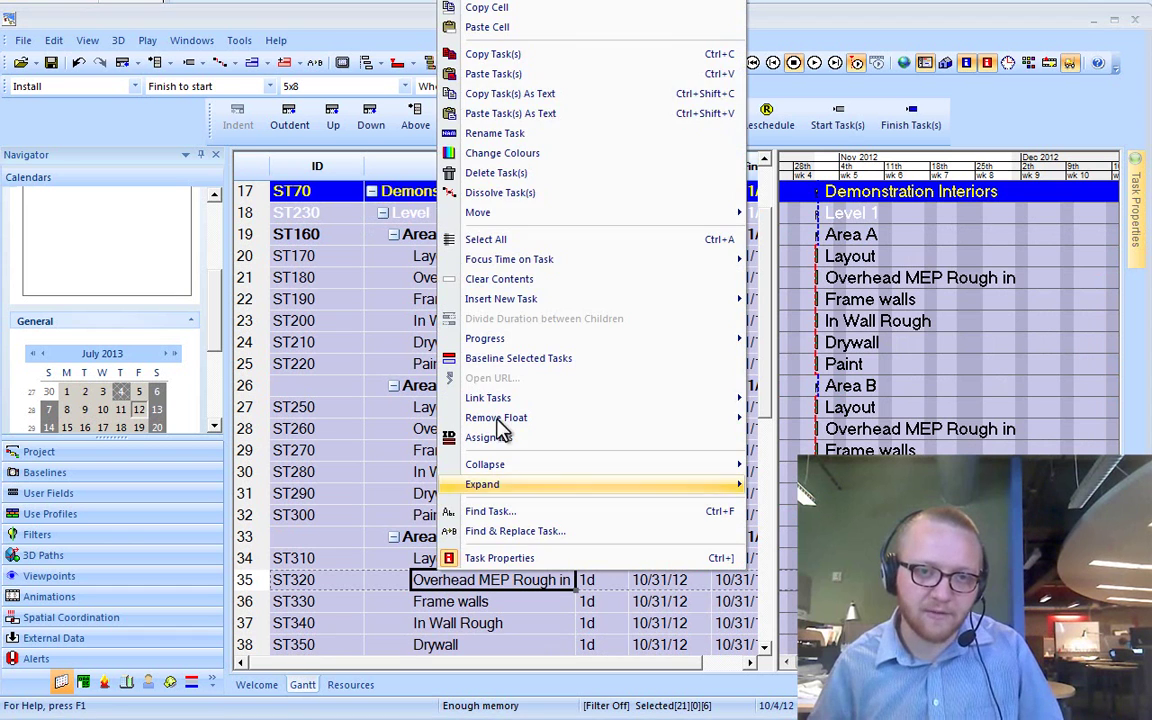
{"action": "left_click", "coordinate": [541, 96]}
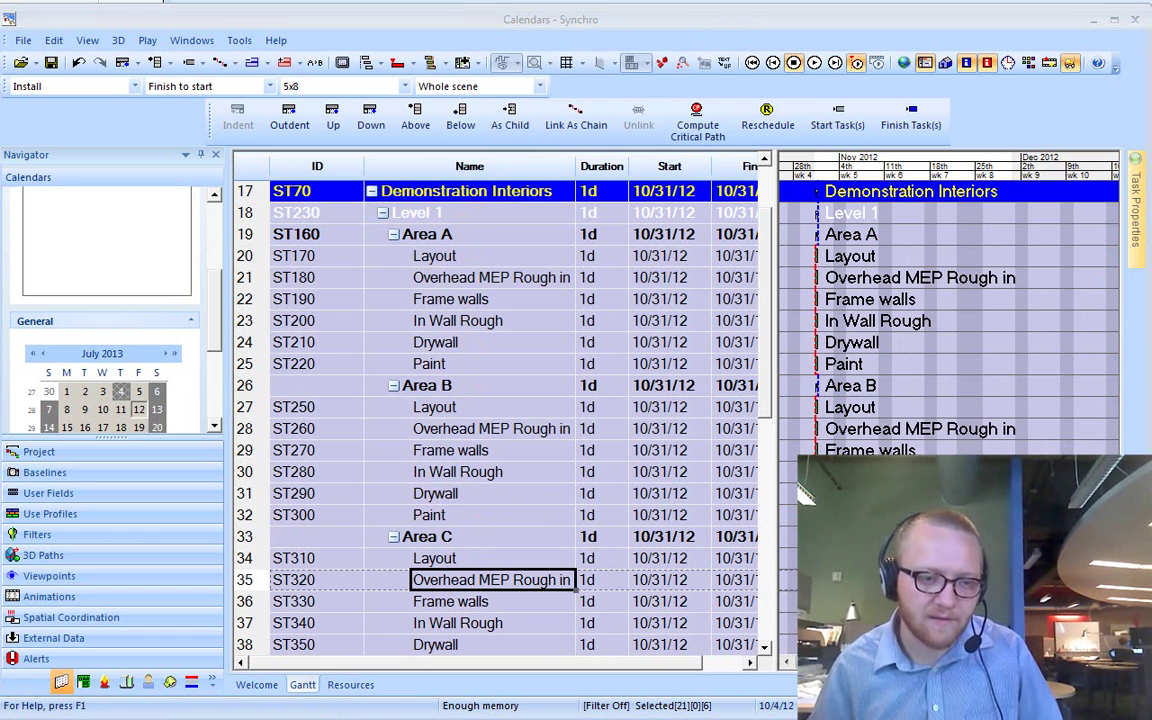
Step: Switch to the Excel WBS Report workbook, add a new worksheet and paste the copied tasks starting at cell E5
{"action": "key", "text": "alt+Tab"}
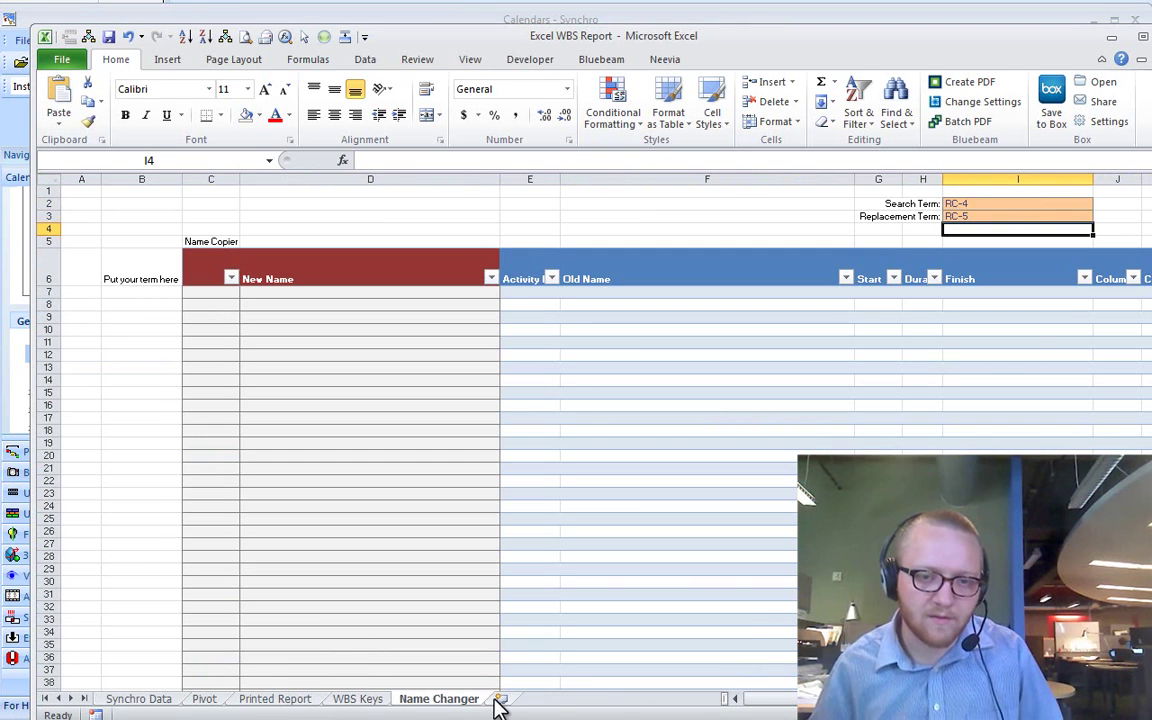
{"action": "left_click", "coordinate": [500, 699]}
{"action": "left_click_drag", "start_coordinate": [296, 258], "coordinate": [303, 270]}
{"action": "left_click", "coordinate": [315, 272]}
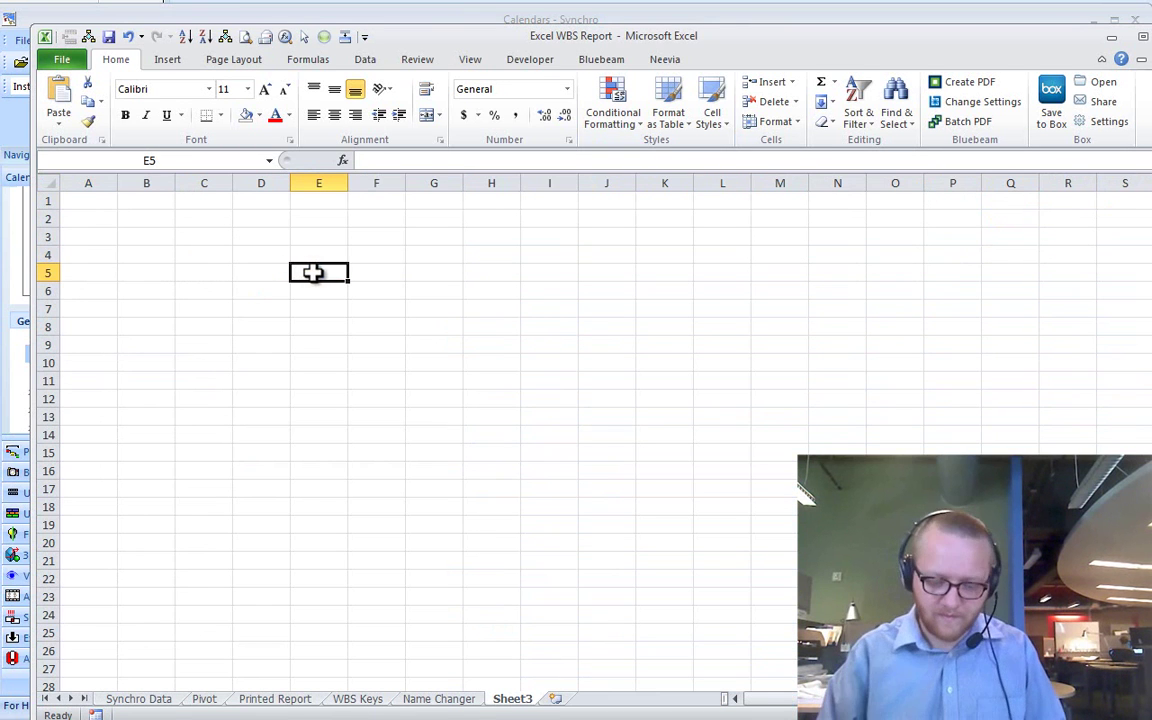
{"action": "key", "text": "ctrl+v"}
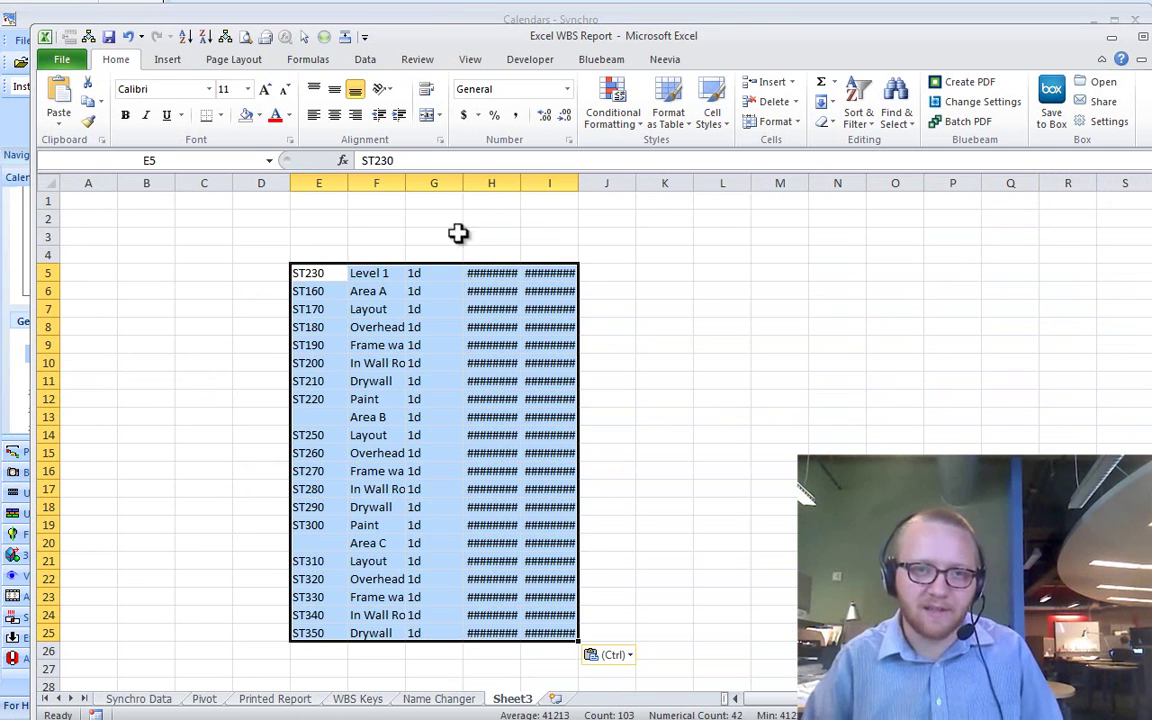
Step: Enter "Area A" in cell B6, in the same row as the pasted Area A task
{"action": "left_click", "coordinate": [260, 311]}
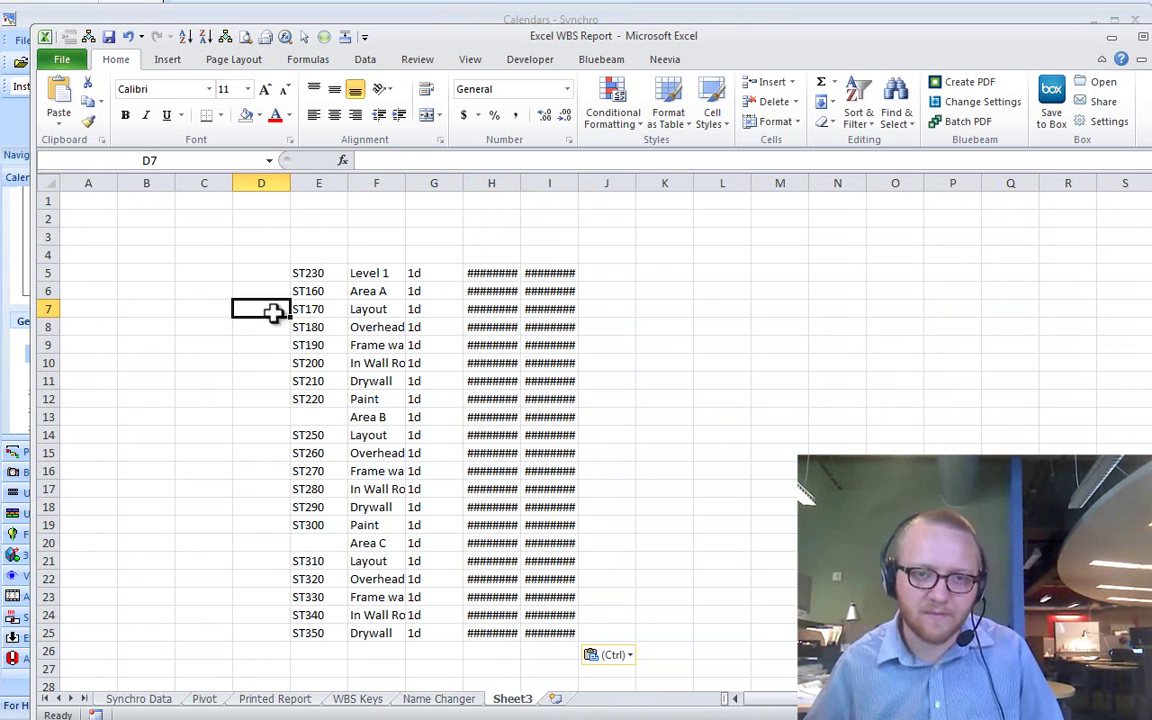
{"action": "left_click", "coordinate": [220, 291]}
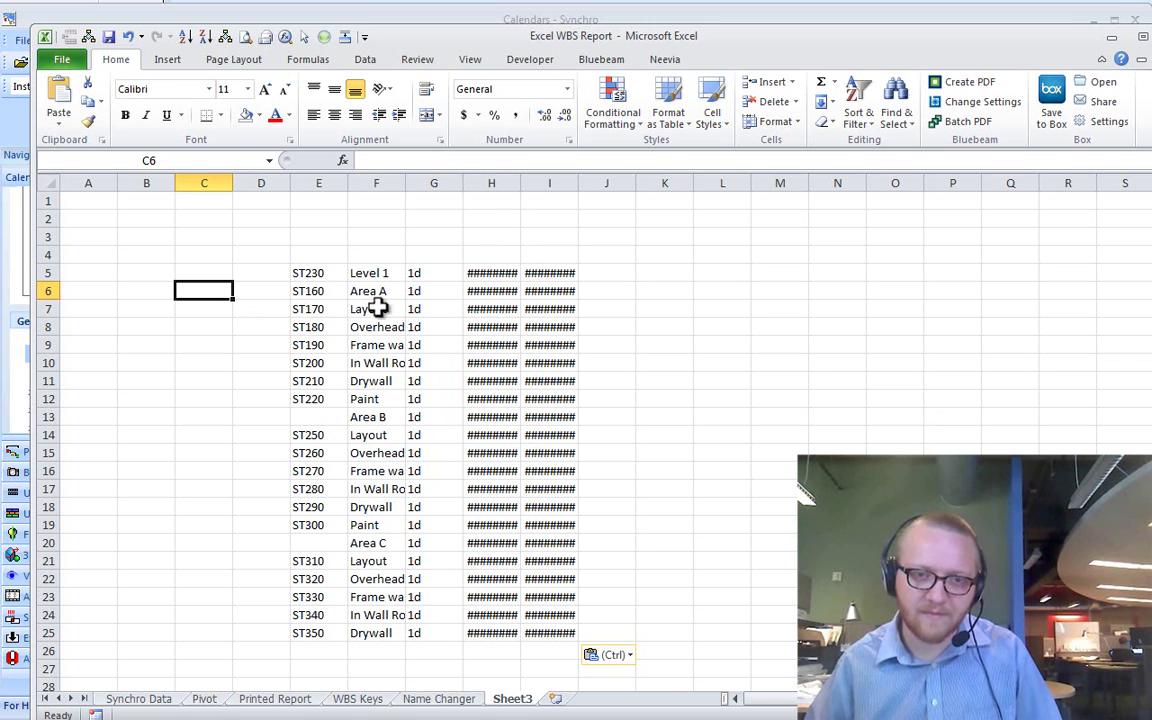
{"action": "left_click", "coordinate": [164, 289]}
{"action": "type", "text": "Area A"}
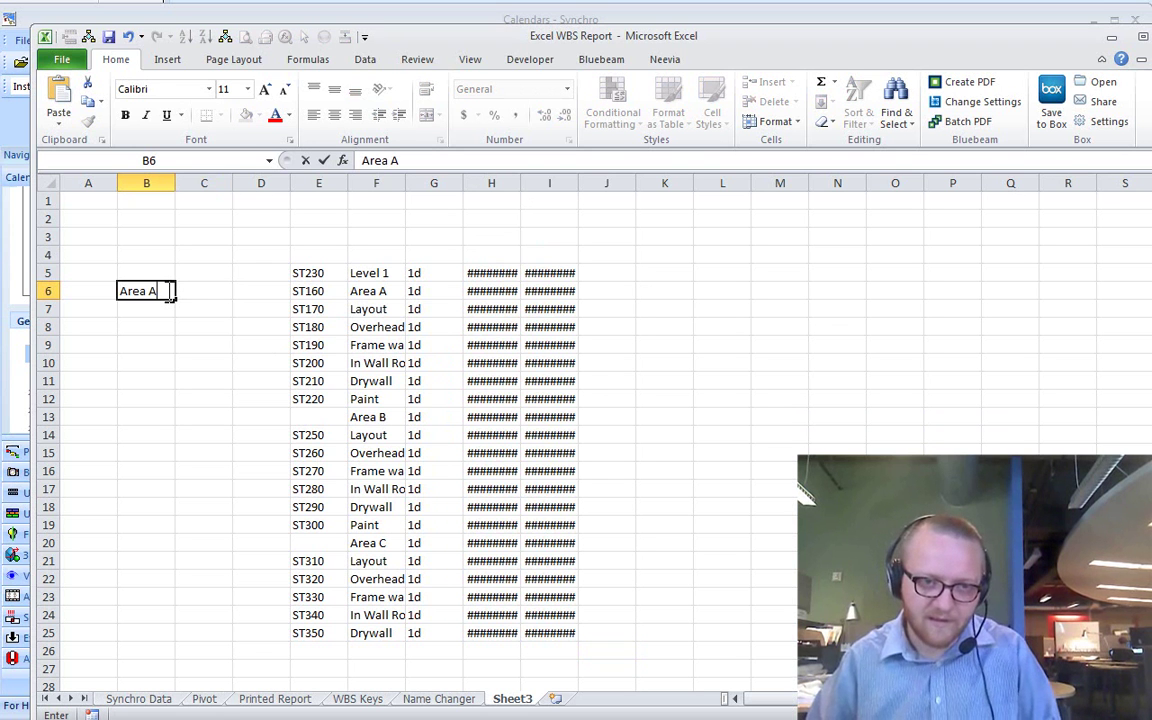
{"action": "key", "text": "Tab"}
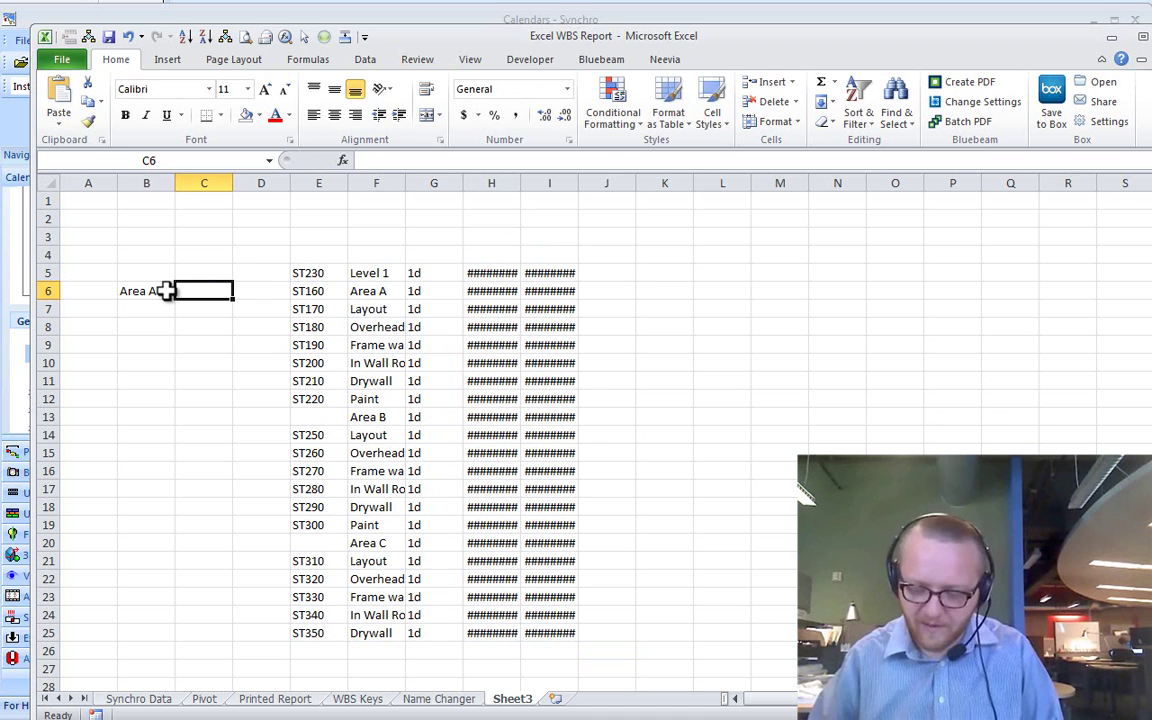
Step: Enter the formula =IF(B6<>"",B6,C5) in cell C6 and fill it down to C25
{"action": "type", "text": "=if("}
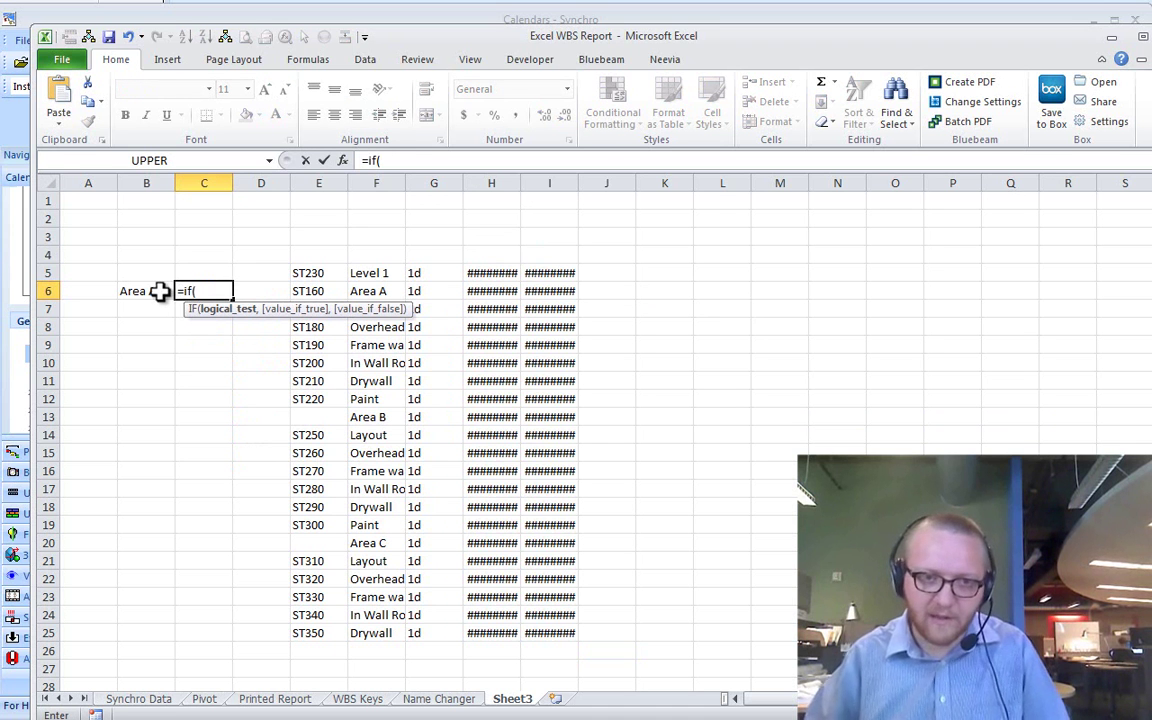
{"action": "left_click", "coordinate": [160, 291]}
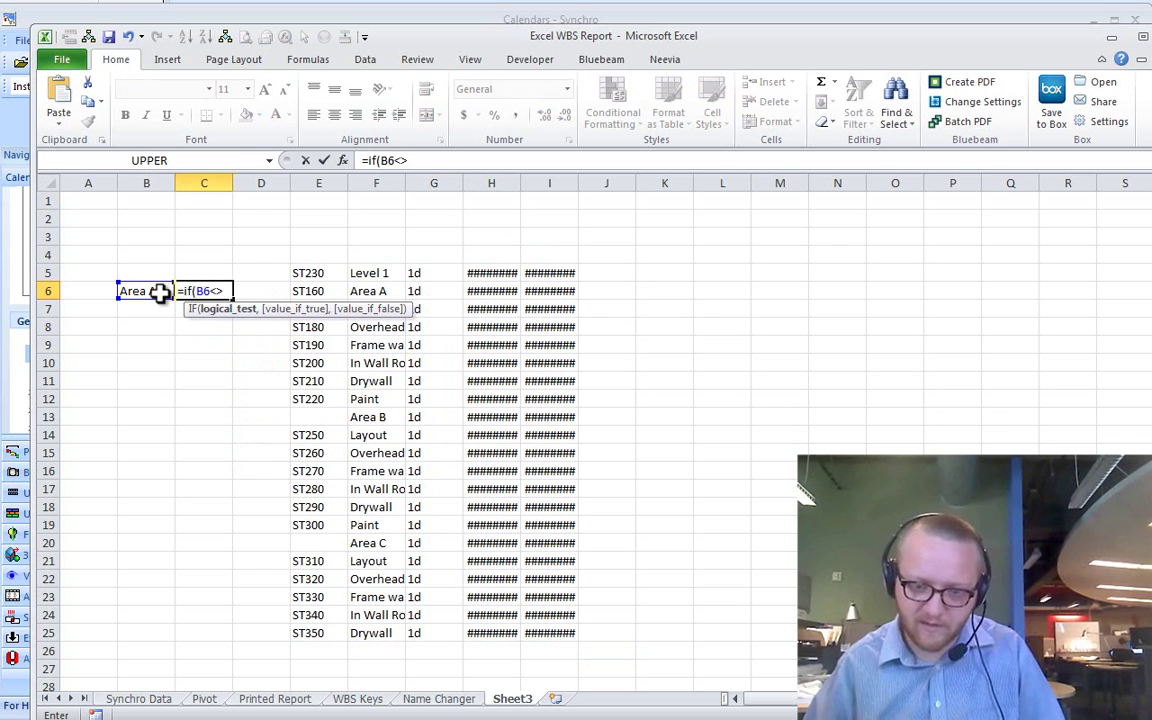
{"action": "type", "text": "\","}
{"action": "left_click", "coordinate": [160, 291]}
{"action": "type", "text": ","}
{"action": "left_click", "coordinate": [200, 268]}
{"action": "key", "text": "Return"}
{"action": "left_click", "coordinate": [195, 289]}
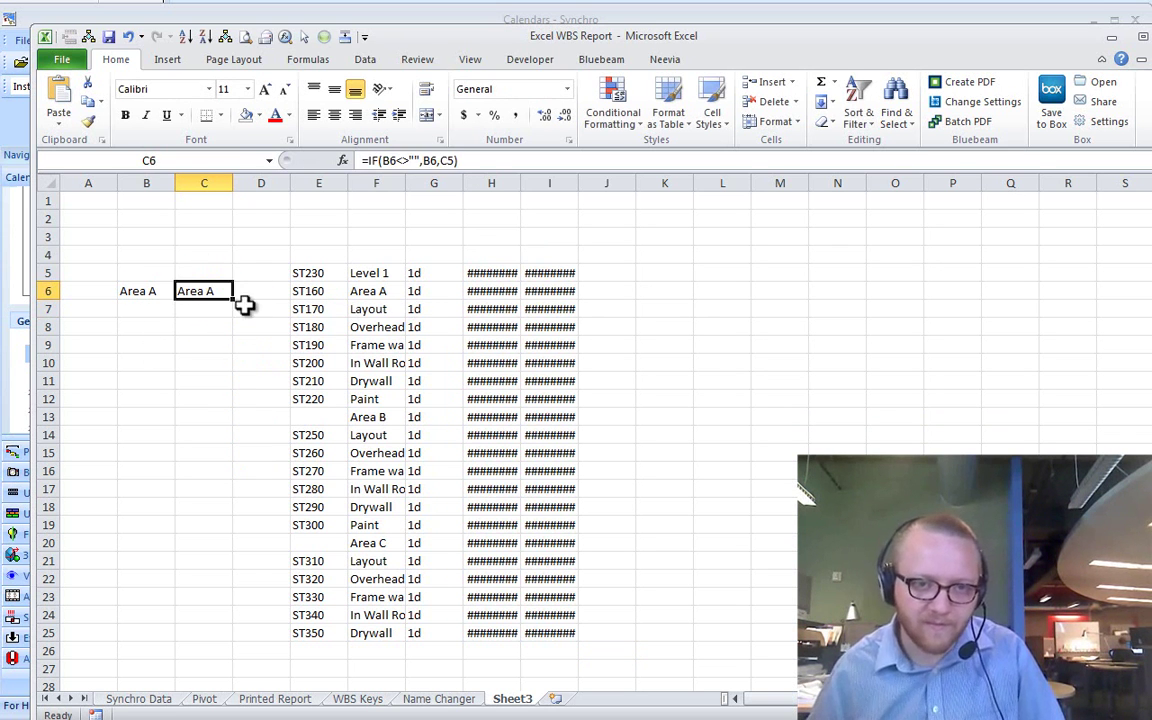
{"action": "left_click_drag", "start_coordinate": [234, 301], "coordinate": [204, 620]}
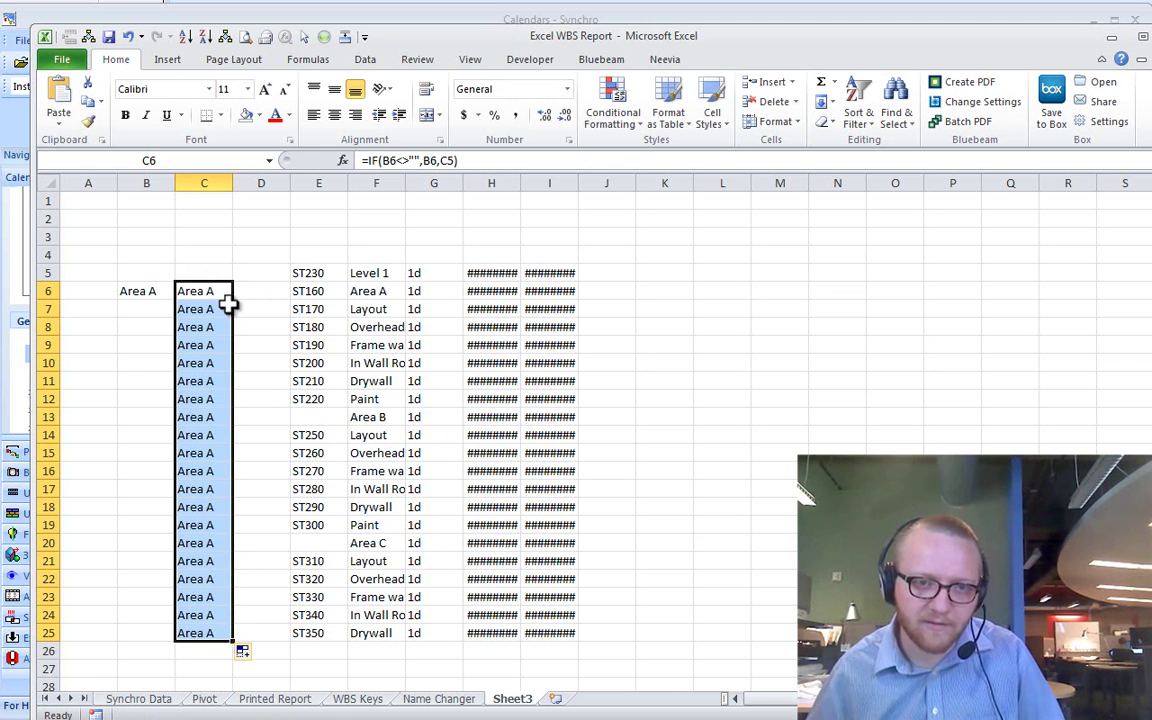
Step: Enter "Area B" in cell B13 and "Area C" in cell B20, matching the rows of those area tasks
{"action": "left_click", "coordinate": [150, 305]}
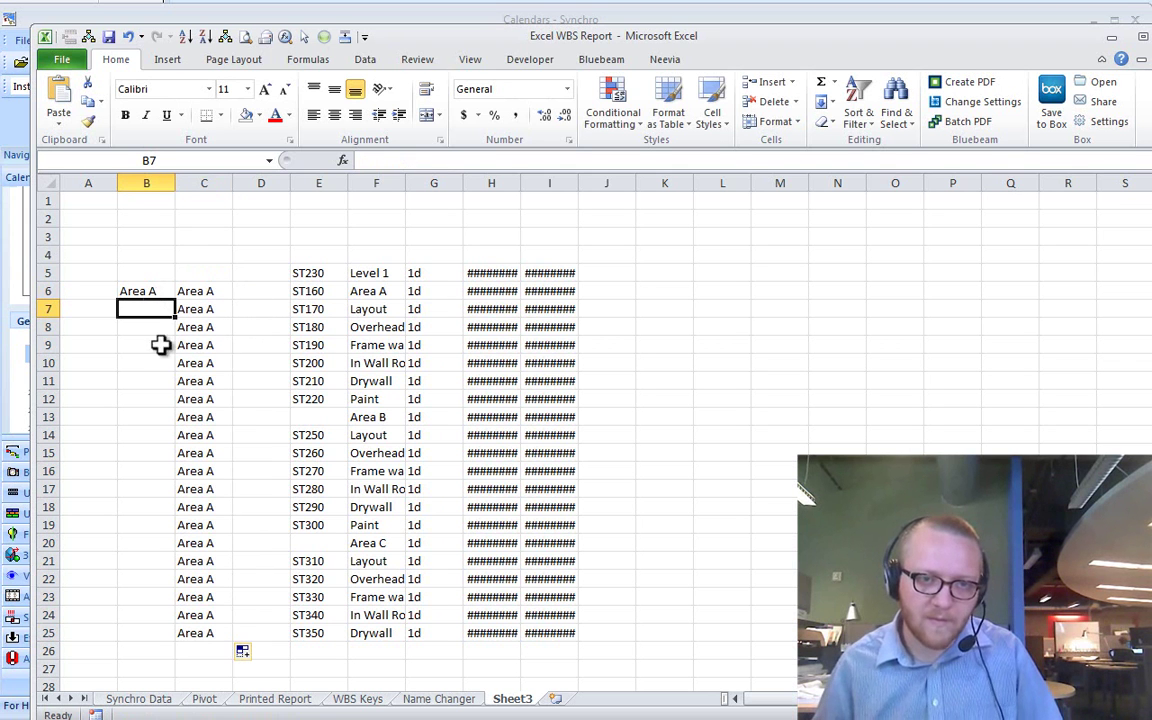
{"action": "left_click", "coordinate": [150, 418]}
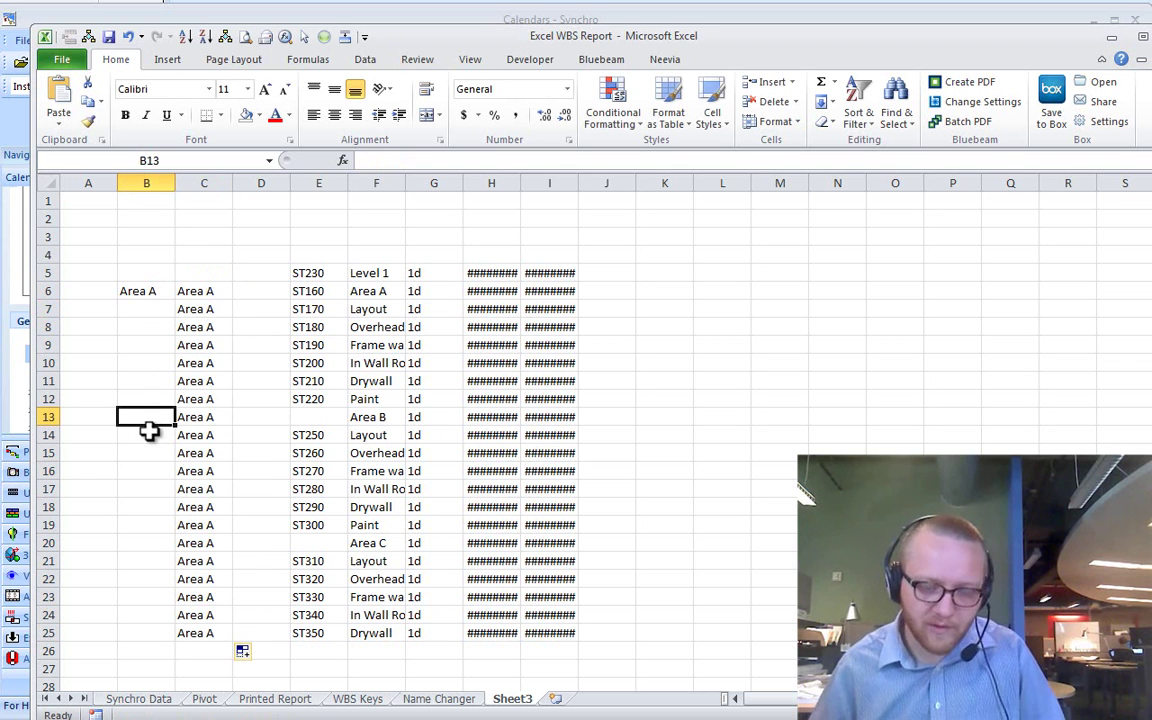
{"action": "type", "text": "Area B"}
{"action": "key", "text": "Return"}
{"action": "key", "text": "Down"}
{"action": "key", "text": "Down"}
{"action": "key", "text": "Down"}
{"action": "key", "text": "Down"}
{"action": "key", "text": "Down"}
{"action": "key", "text": "Down"}
{"action": "type", "text": "A"}
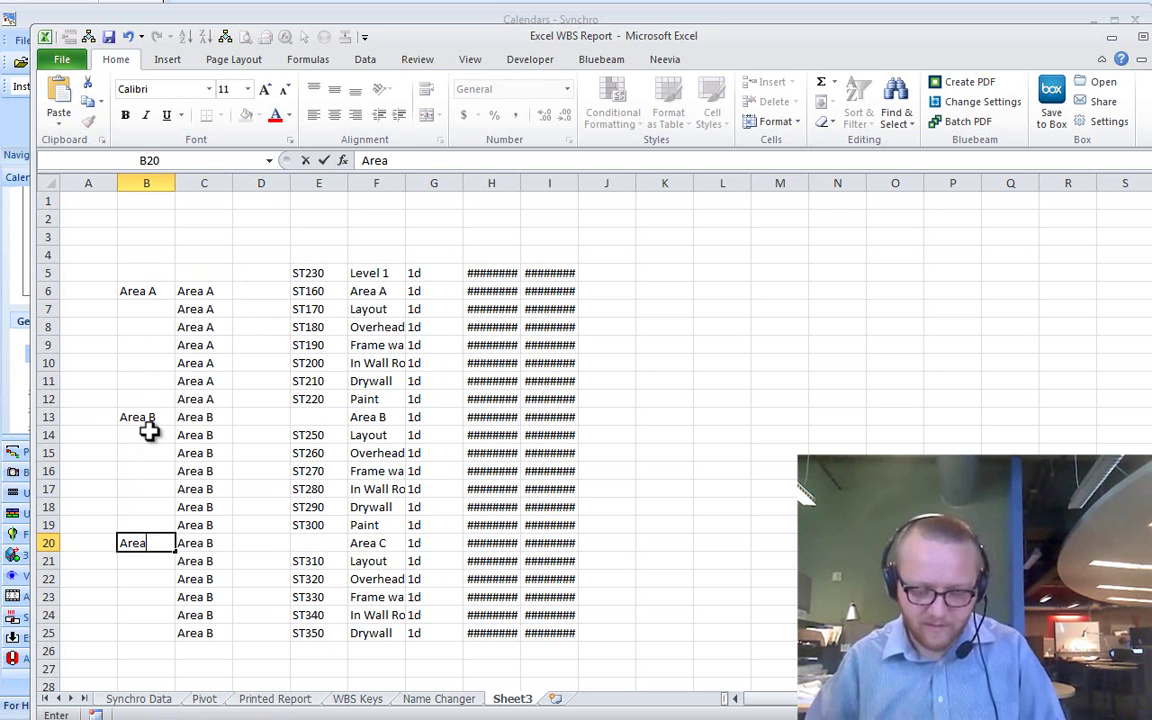
{"action": "type", "text": "rea C"}
{"action": "key", "text": "Return"}
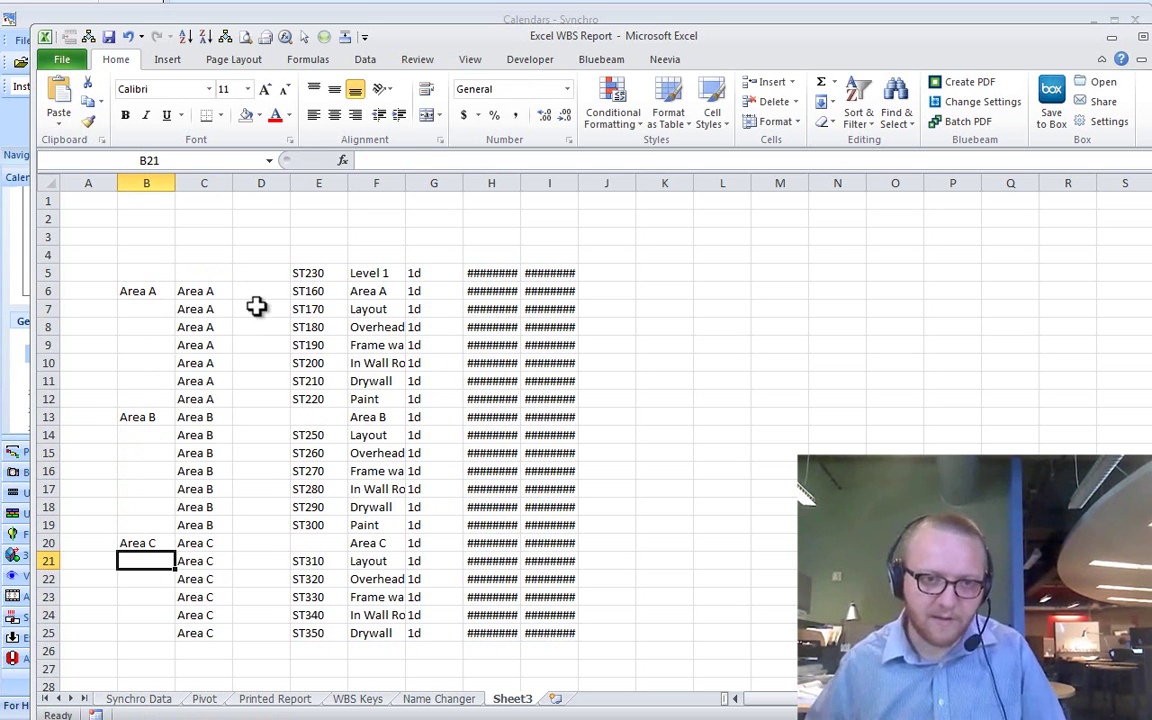
Step: Enter the formula =CONCATENATE(C6," - ",F6) in cell D6 to join the area and task names
{"action": "left_click", "coordinate": [257, 293]}
{"action": "type", "text": "=conc"}
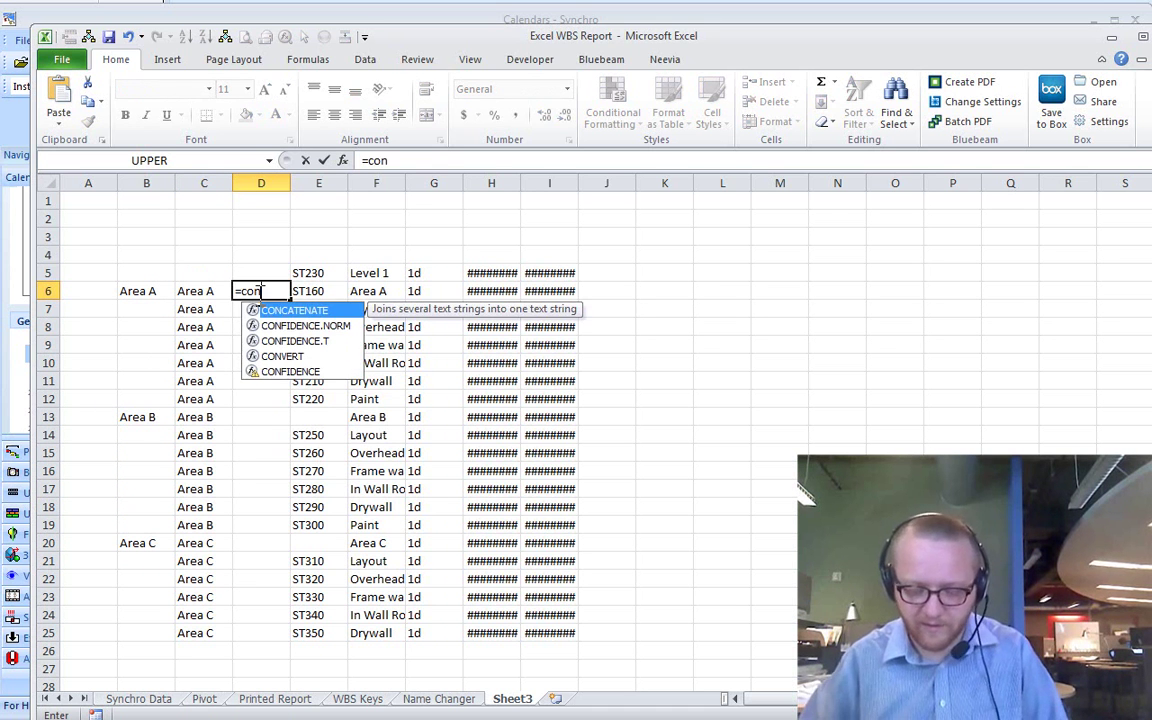
{"action": "key", "text": "Tab"}
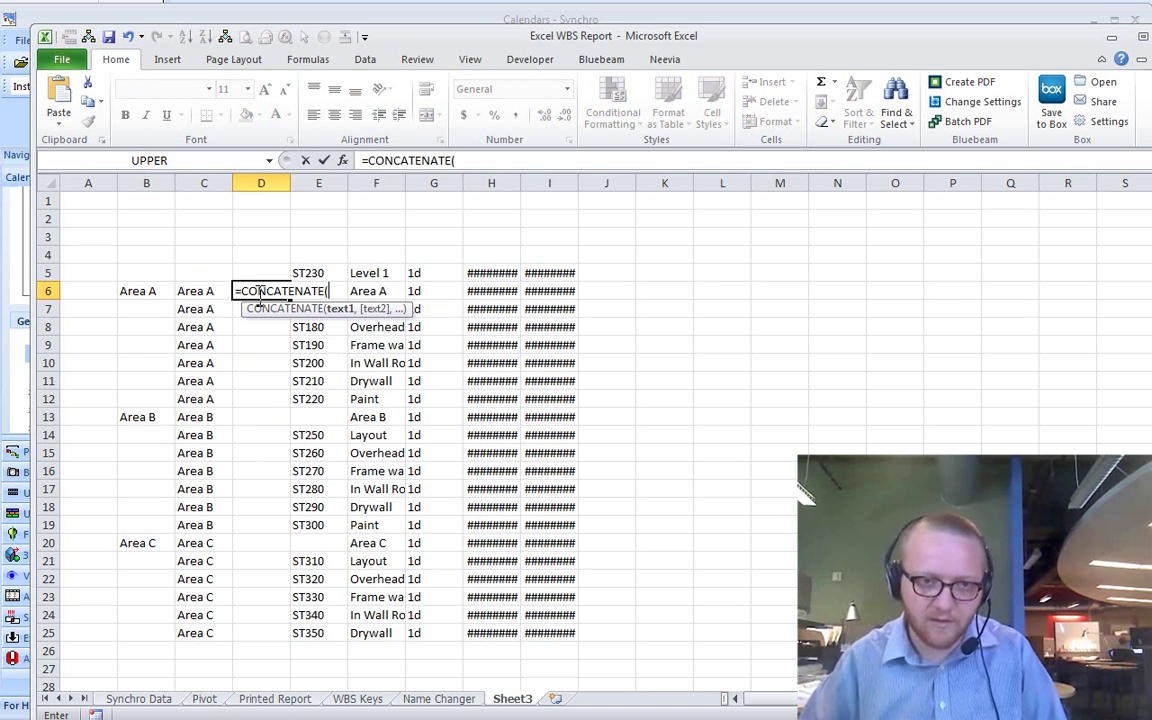
{"action": "left_click", "coordinate": [190, 288]}
{"action": "type", "text": ",\""}
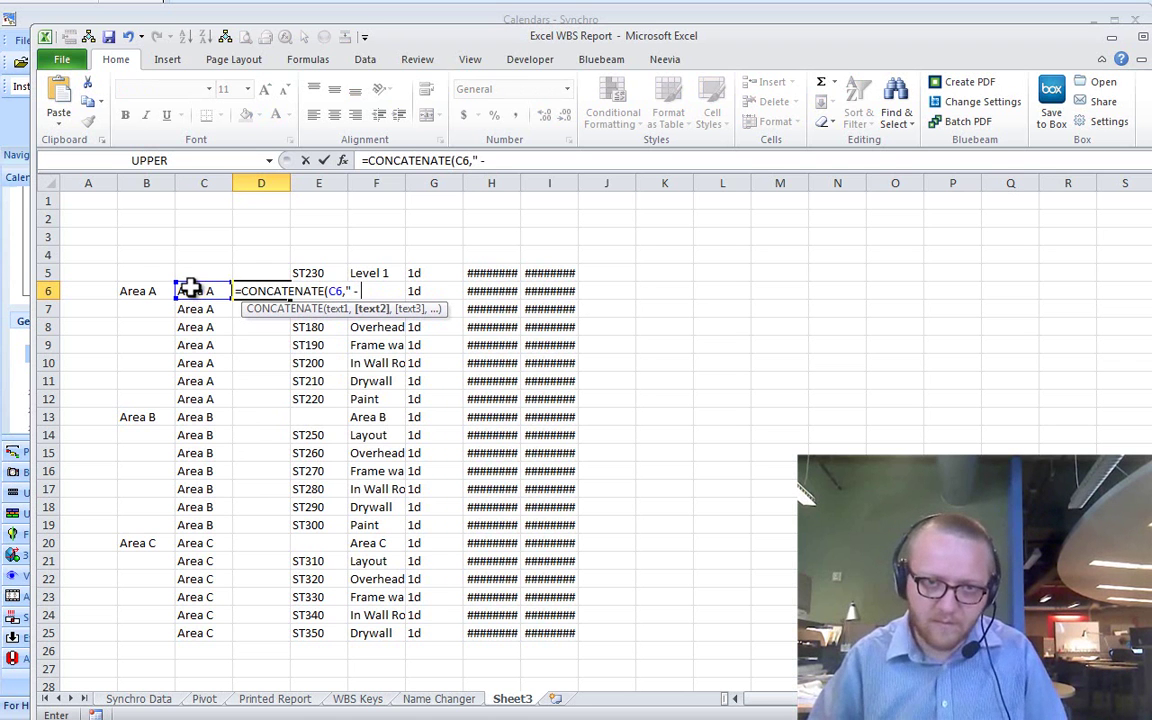
{"action": "type", "text": " - \","}
{"action": "left_click", "coordinate": [352, 289]}
{"action": "key", "text": "Return"}
{"action": "key", "text": "Up"}
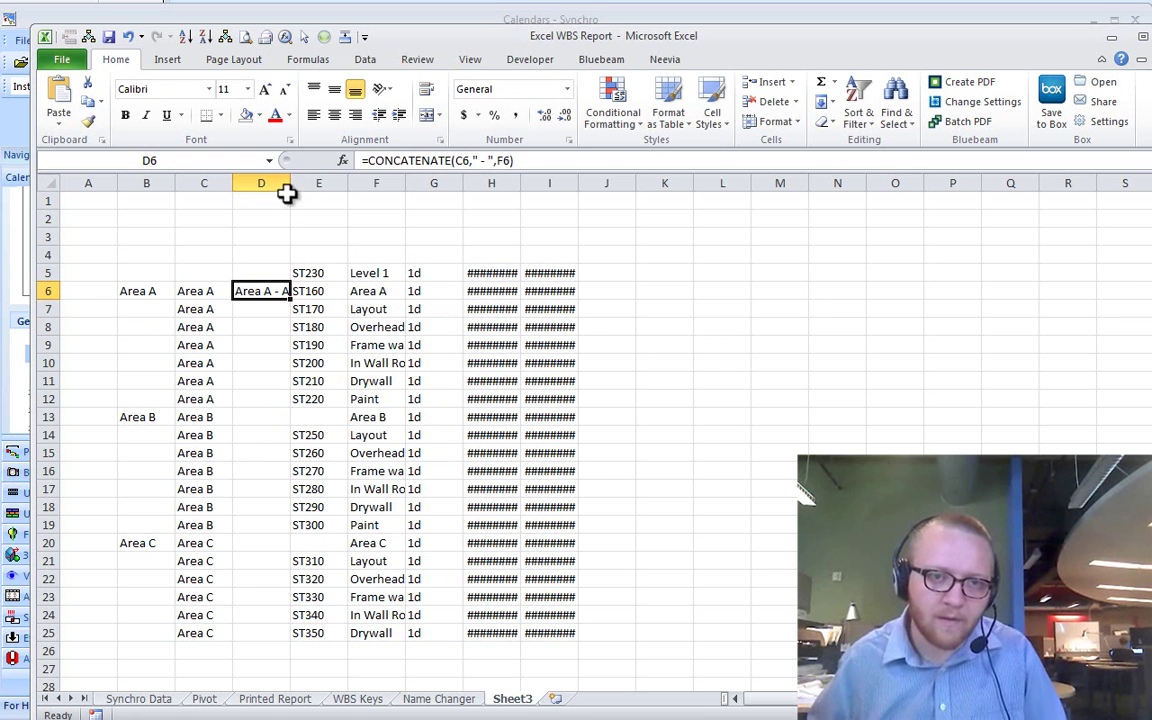
Step: Widen column D to fit the joined names and fill the D6 formula down to D25
{"action": "left_click_drag", "start_coordinate": [292, 184], "coordinate": [468, 184]}
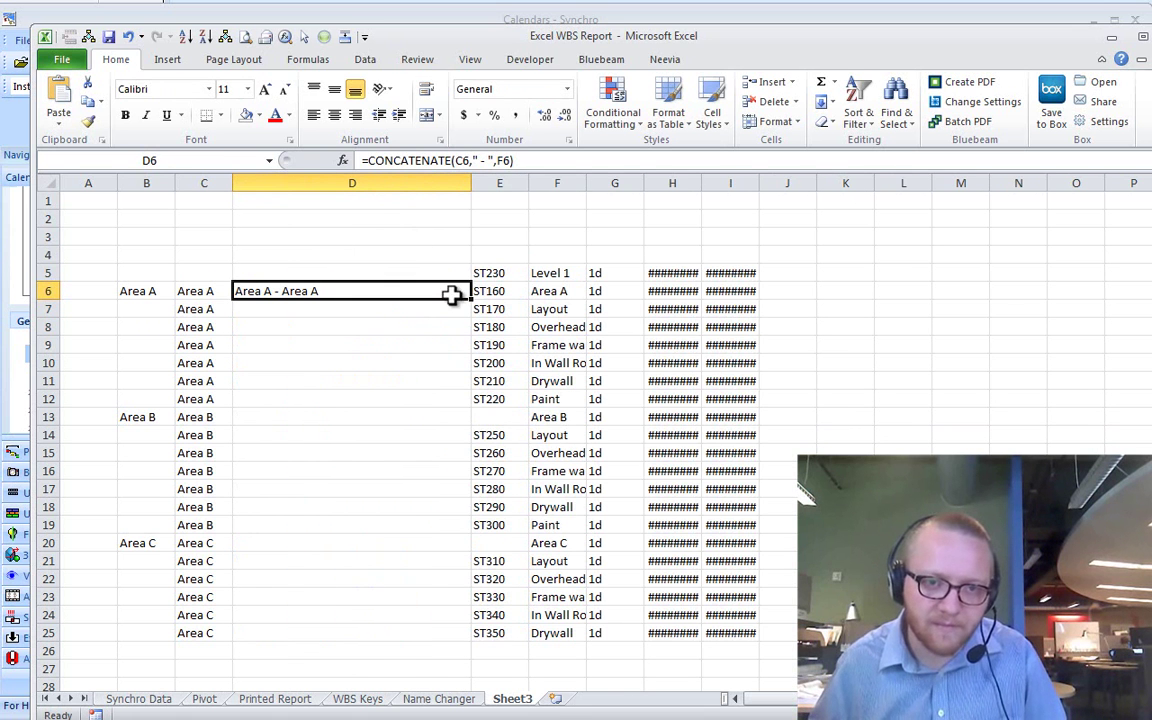
{"action": "left_click_drag", "start_coordinate": [471, 300], "coordinate": [416, 632]}
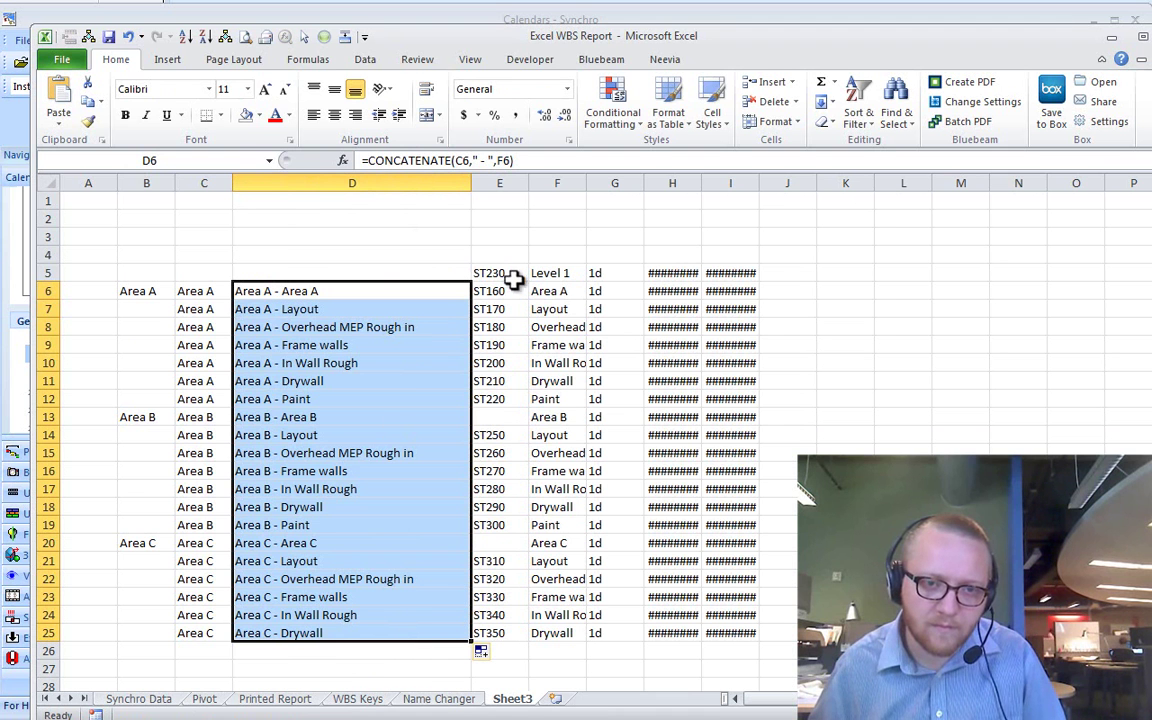
{"action": "left_click", "coordinate": [370, 291]}
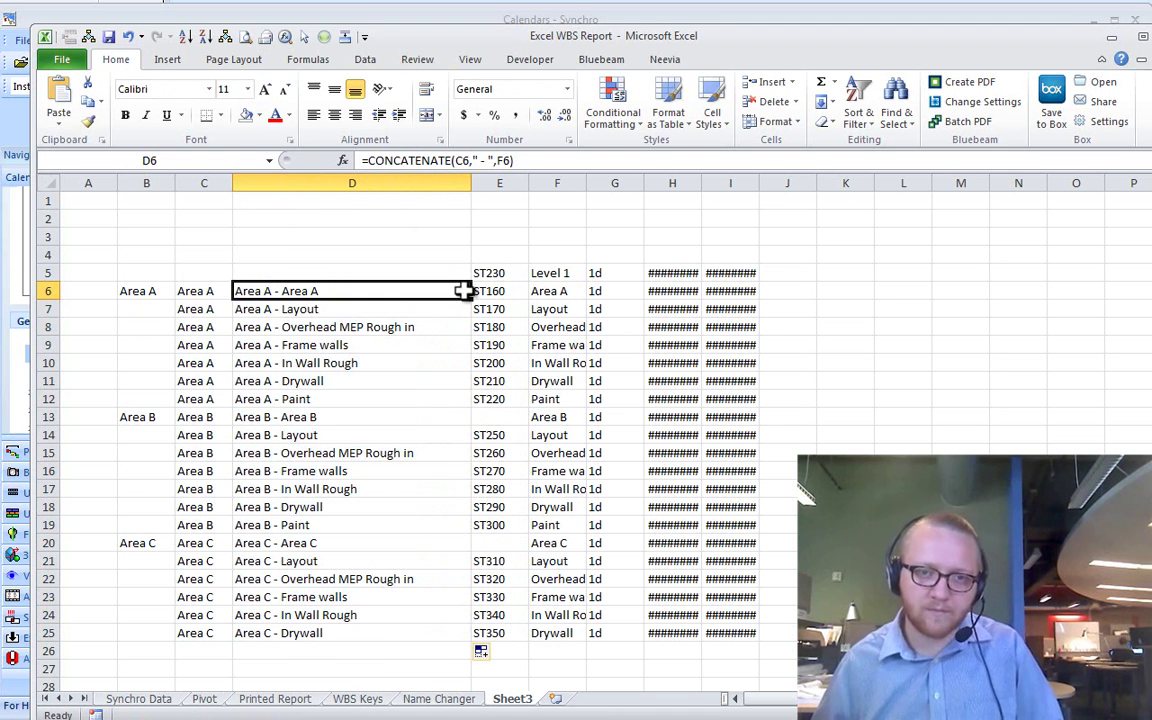
{"action": "left_click", "coordinate": [544, 294]}
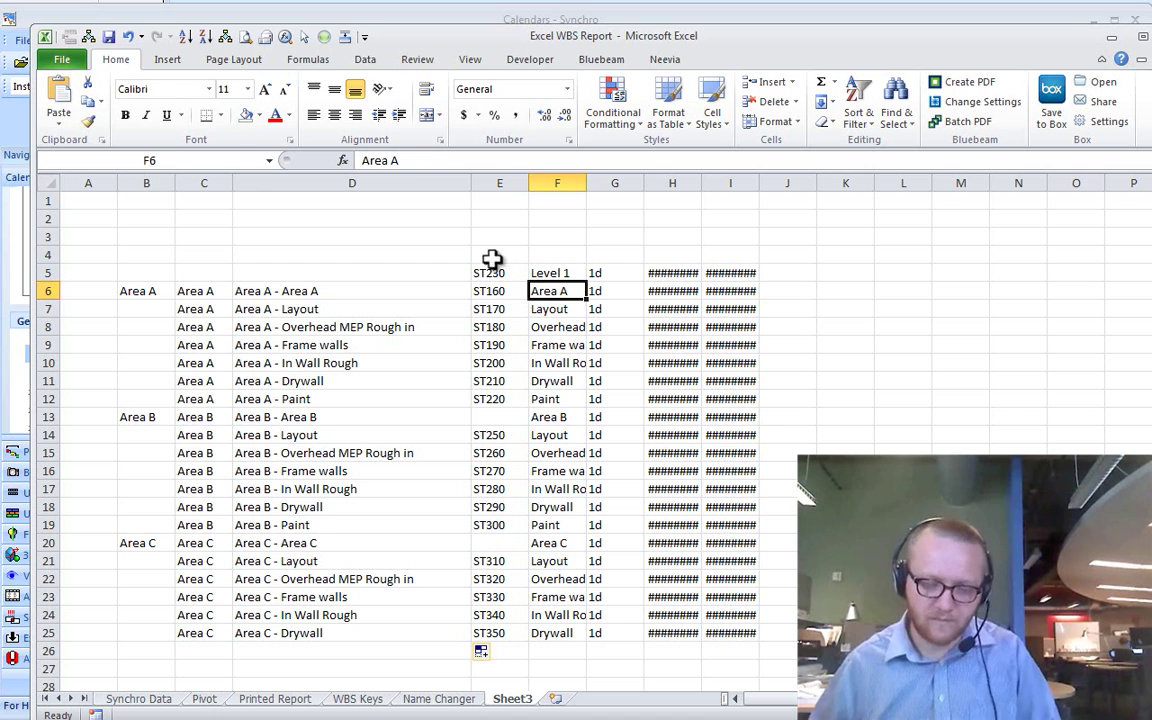
Step: Copy the area names from B6, B13 and B20 over the formulas in D6, D13 and D20
{"action": "left_click", "coordinate": [295, 291]}
{"action": "left_click", "coordinate": [147, 291]}
{"action": "key", "text": "ctrl+c"}
{"action": "left_click", "coordinate": [295, 293]}
{"action": "key", "text": "ctrl+v"}
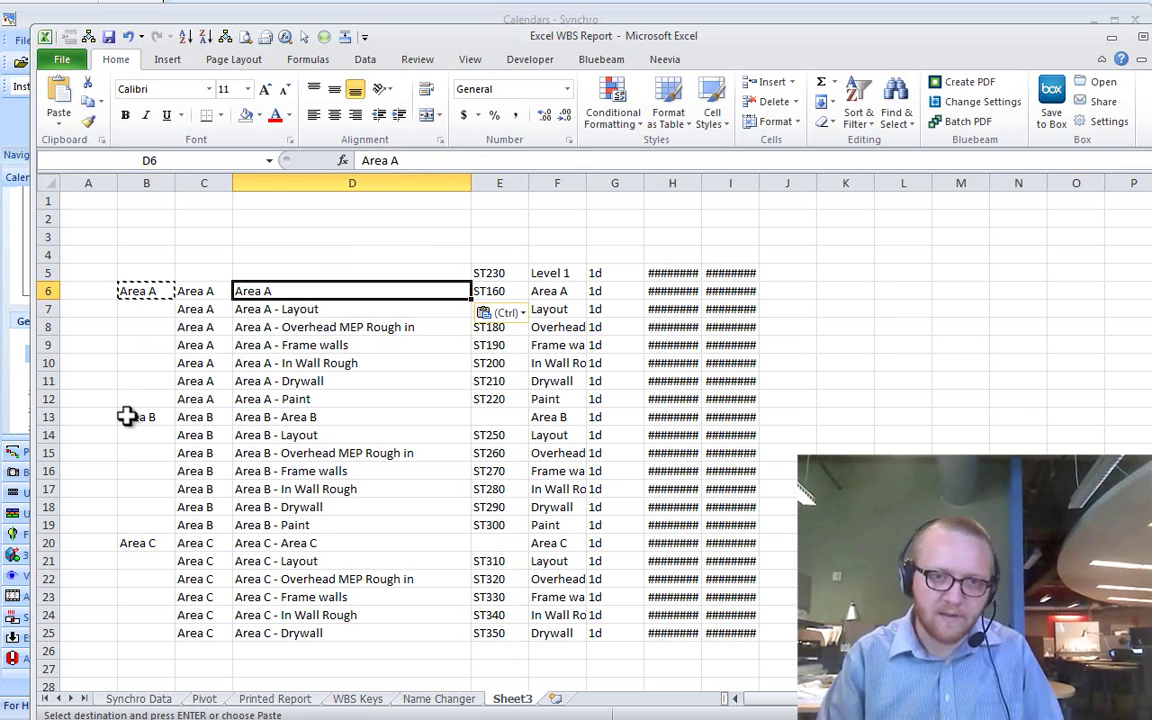
{"action": "left_click", "coordinate": [135, 417]}
{"action": "key", "text": "ctrl+c"}
{"action": "left_click", "coordinate": [333, 415]}
{"action": "key", "text": "ctrl+v"}
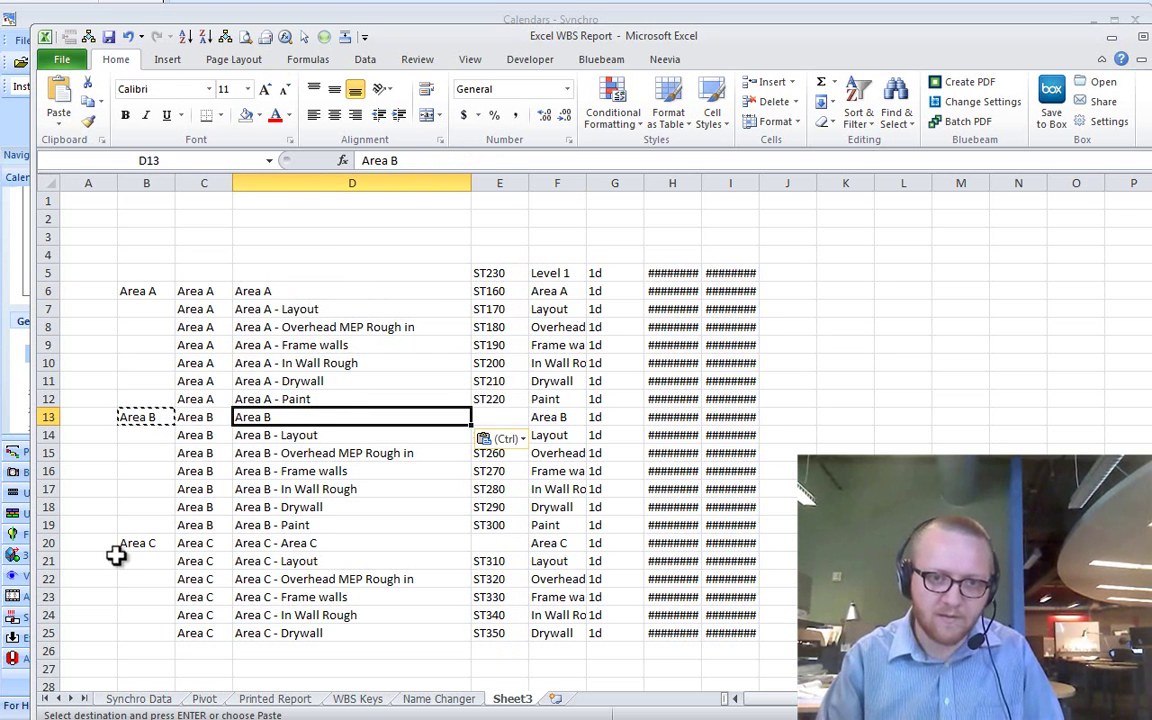
{"action": "left_click", "coordinate": [136, 543]}
{"action": "key", "text": "ctrl+c"}
{"action": "left_click", "coordinate": [268, 541]}
{"action": "key", "text": "ctrl+v"}
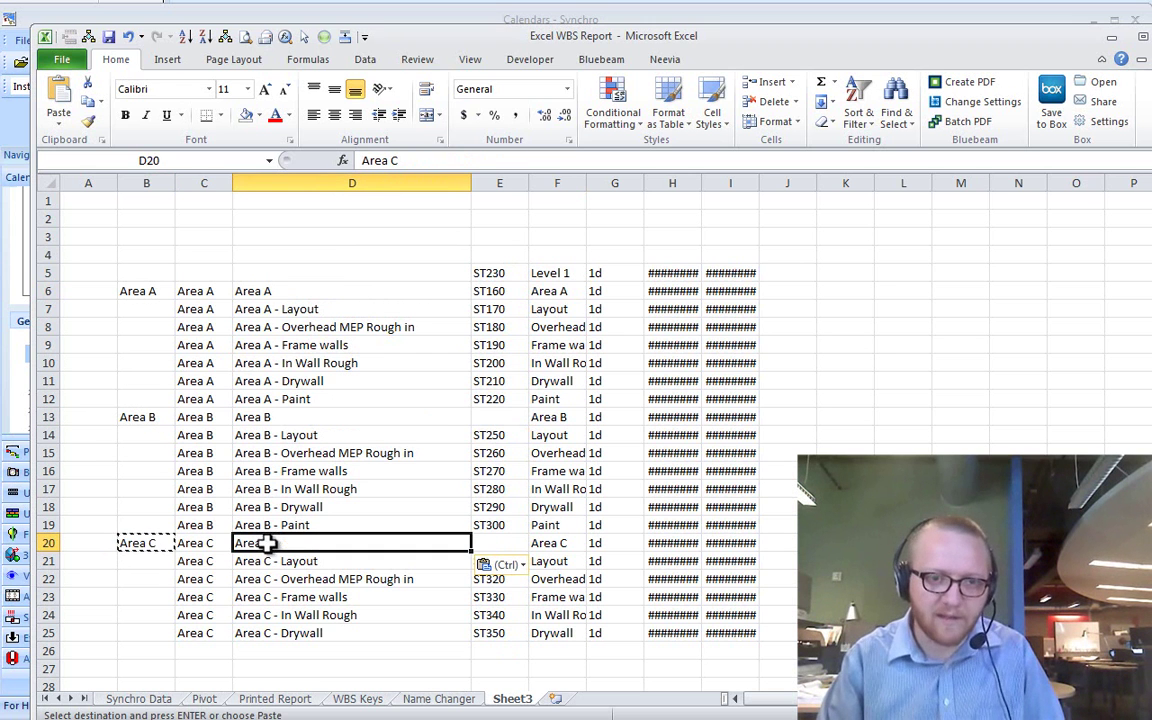
{"action": "left_click_drag", "start_coordinate": [284, 290], "coordinate": [283, 633]}
{"action": "left_click", "coordinate": [98, 292]}
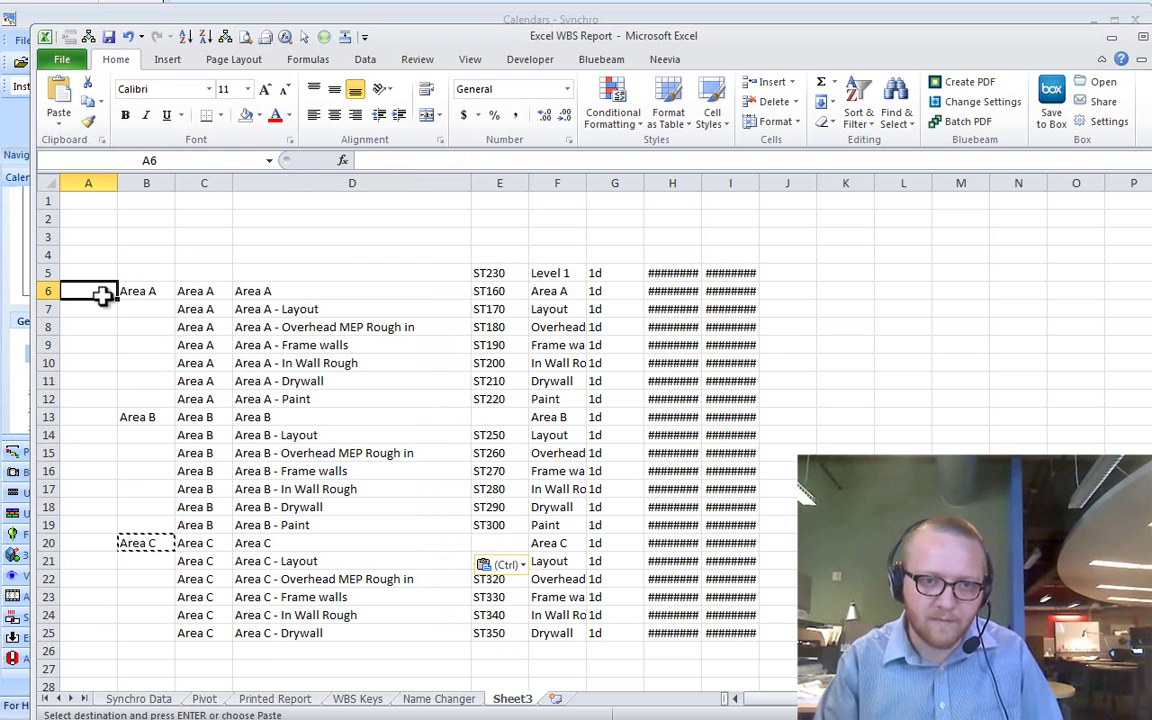
{"action": "type", "text": "Leve"}
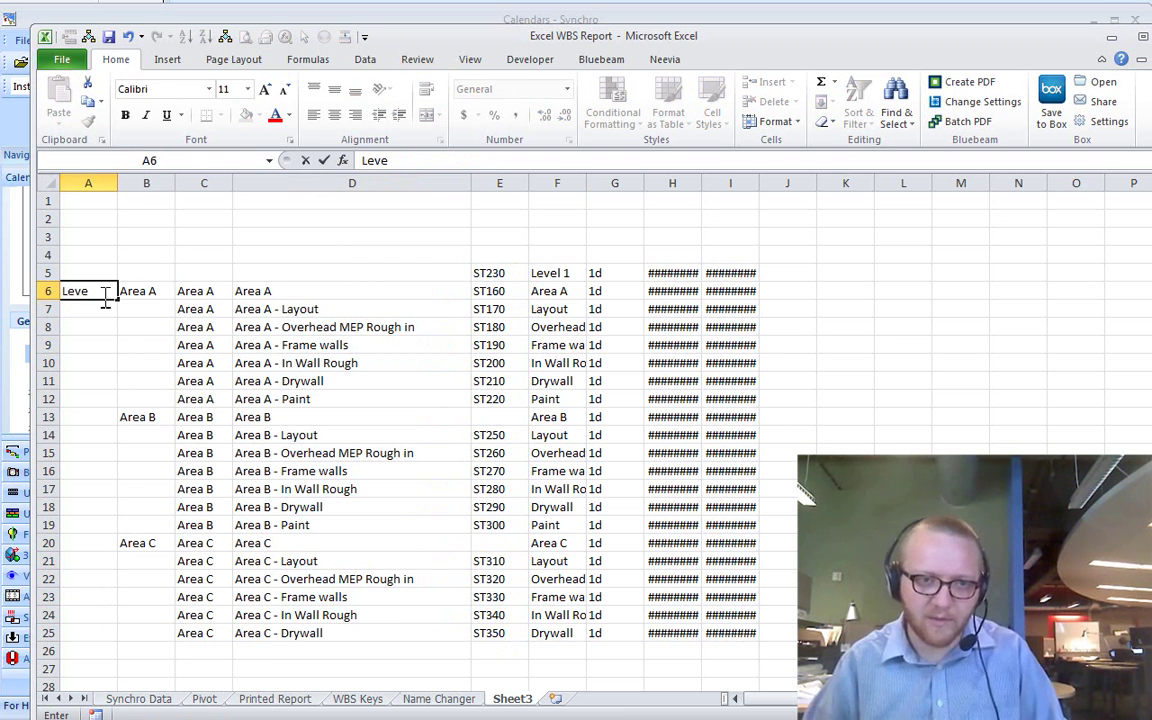
{"action": "key", "text": "Escape"}
{"action": "key", "text": "Right"}
{"action": "key", "text": "Right"}
{"action": "key", "text": "Right"}
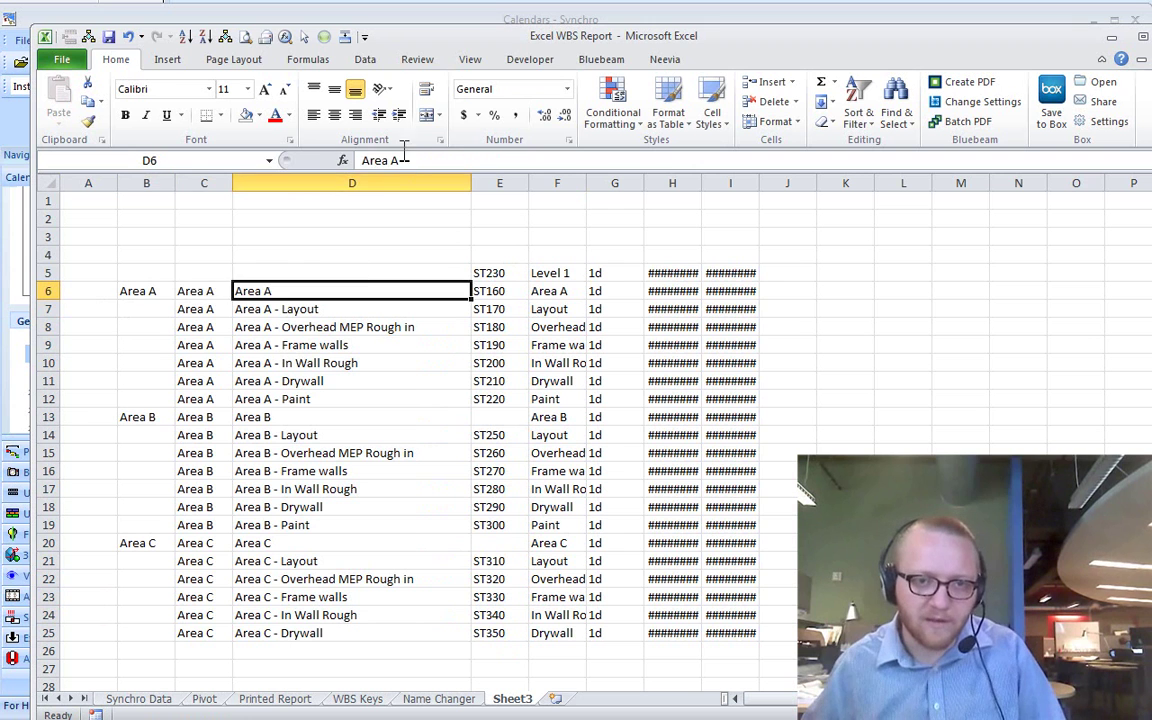
{"action": "key", "text": "Left"}
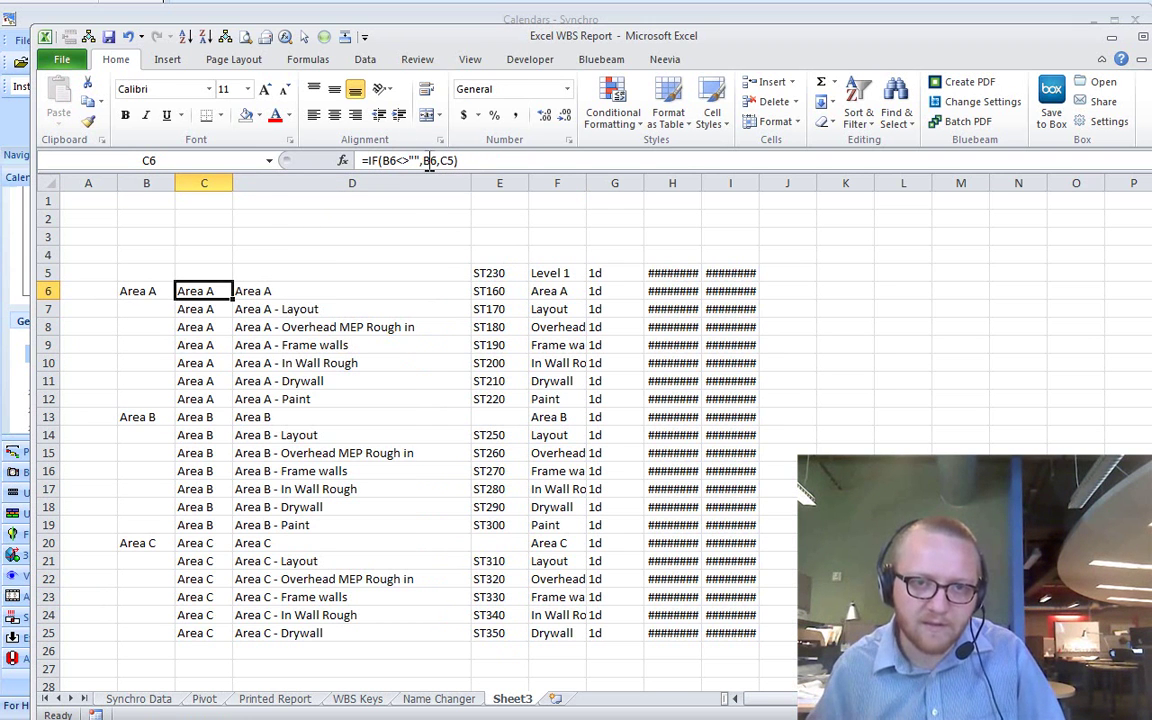
{"action": "left_click", "coordinate": [280, 291]}
Step: Change the formula in cell D7 to =CONCATENATE("Level 1 - ", C7," - ",F7)
{"action": "left_click", "coordinate": [296, 311]}
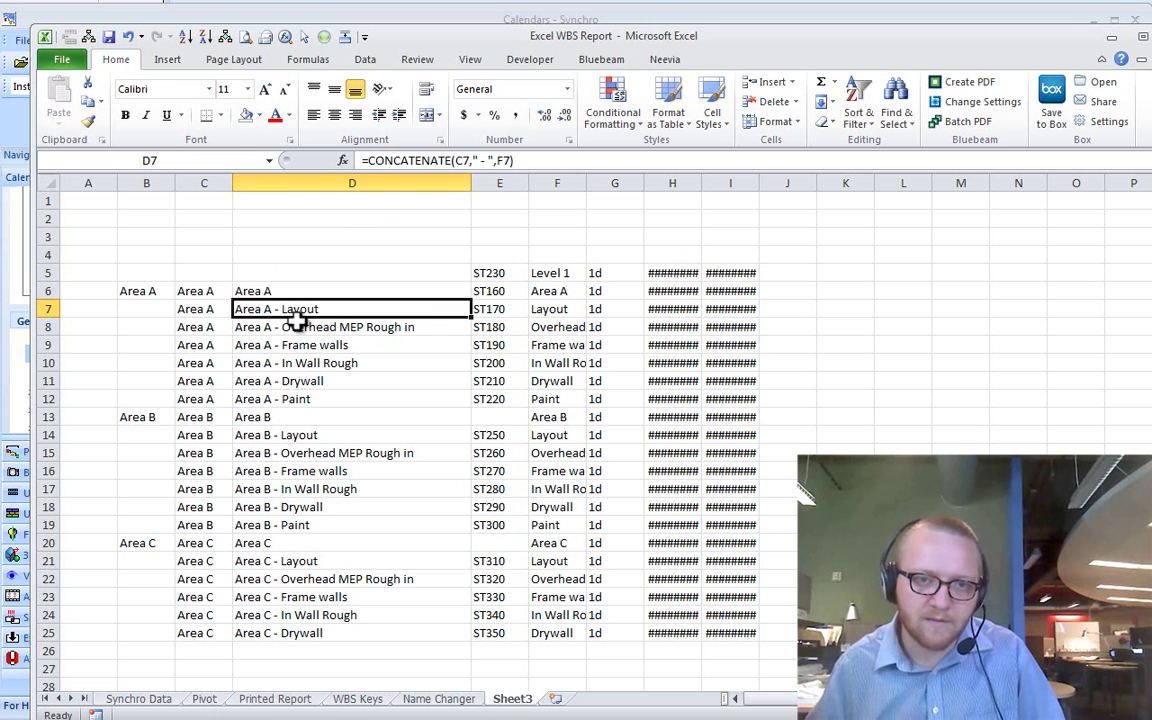
{"action": "left_click", "coordinate": [453, 160]}
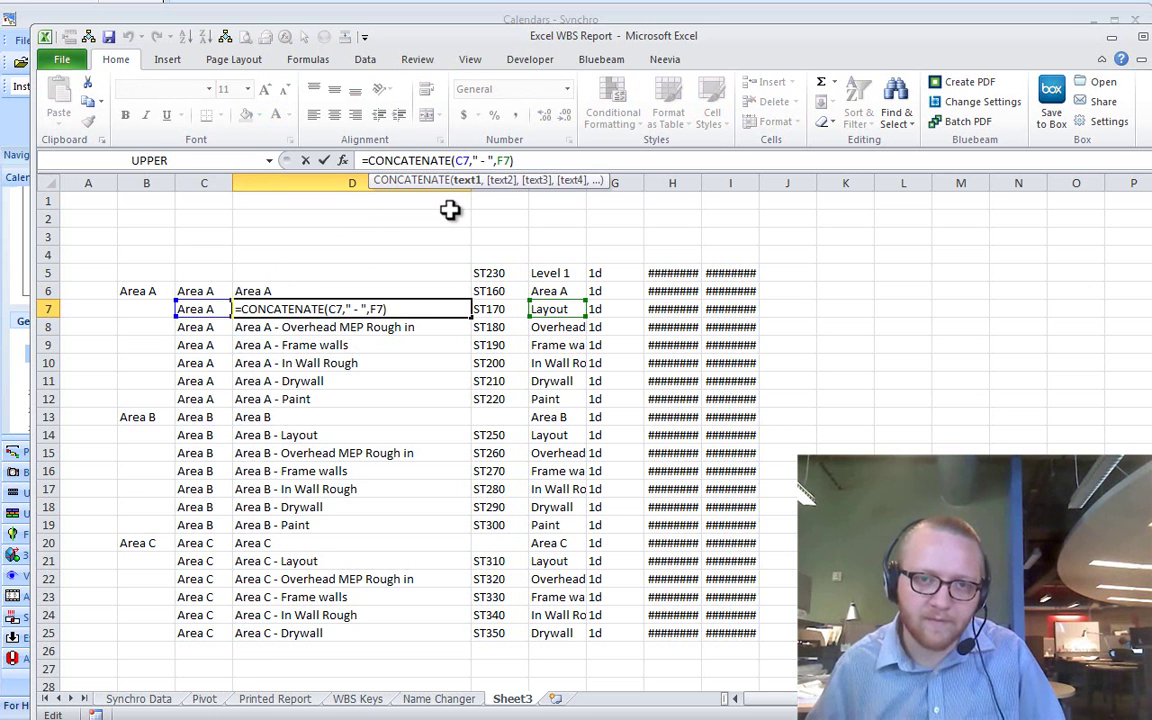
{"action": "type", "text": "\"eve"}
{"action": "key", "text": "BackSpace"}
{"action": "key", "text": "BackSpace"}
{"action": "key", "text": "BackSpace"}
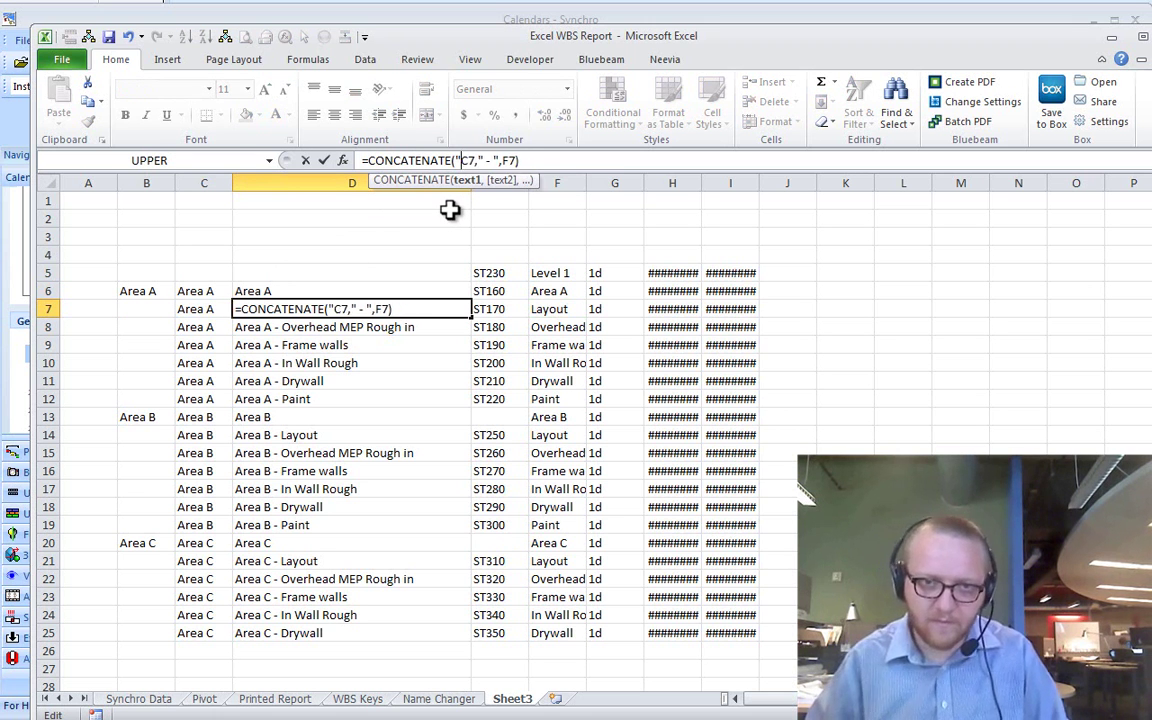
{"action": "type", "text": "Level"}
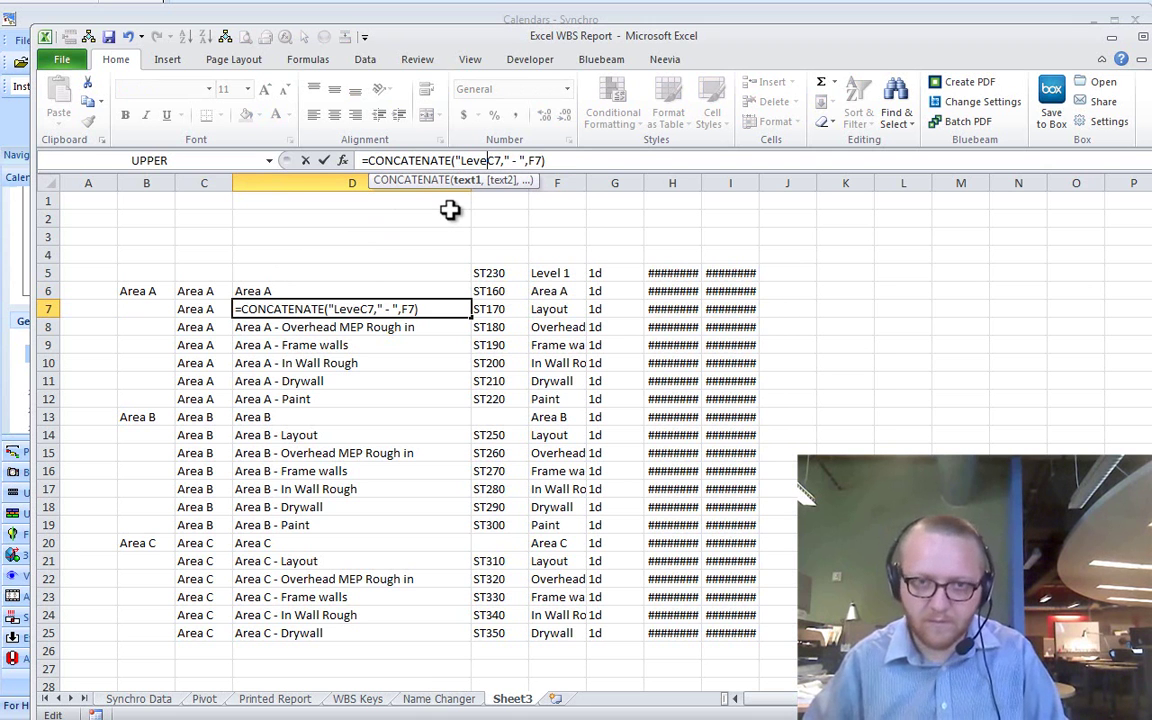
{"action": "type", "text": " 1\""}
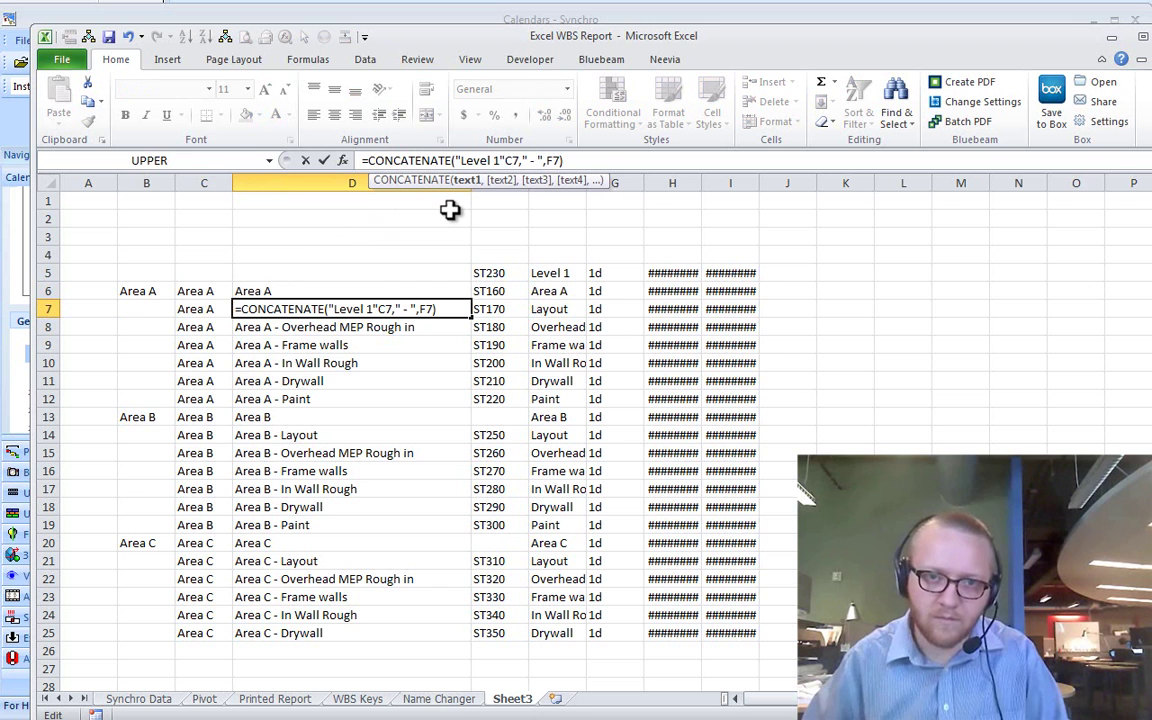
{"action": "type", "text": ","}
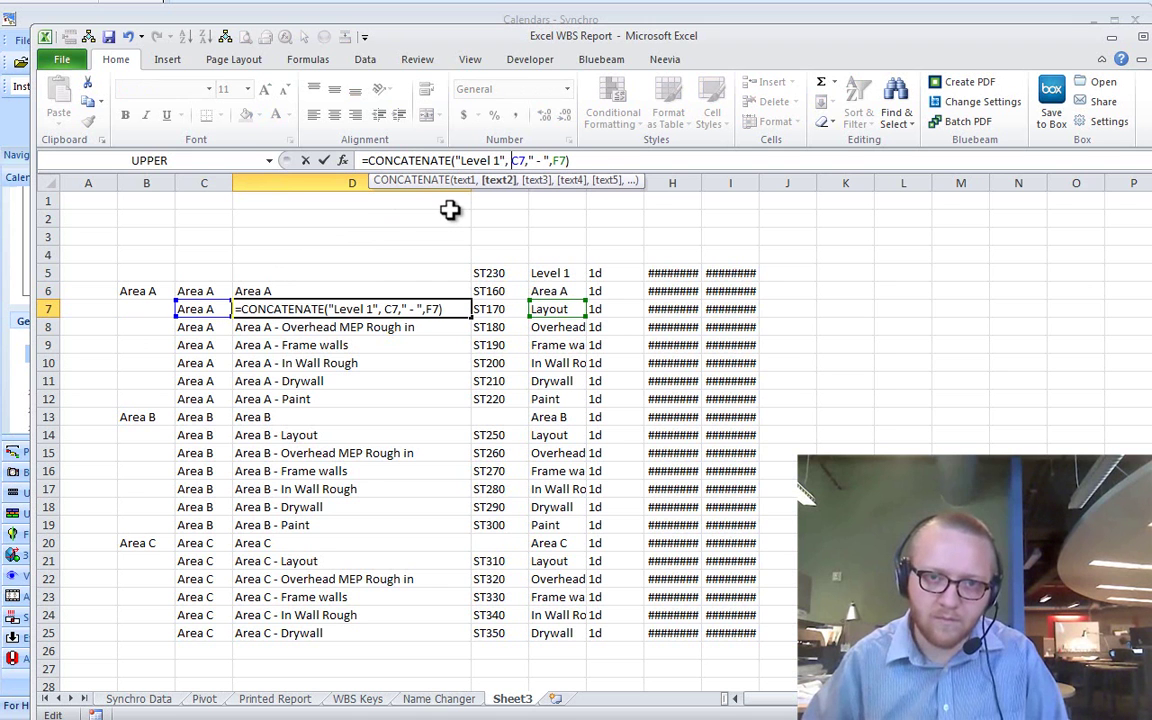
{"action": "left_click", "coordinate": [498, 161]}
{"action": "type", "text": "-"}
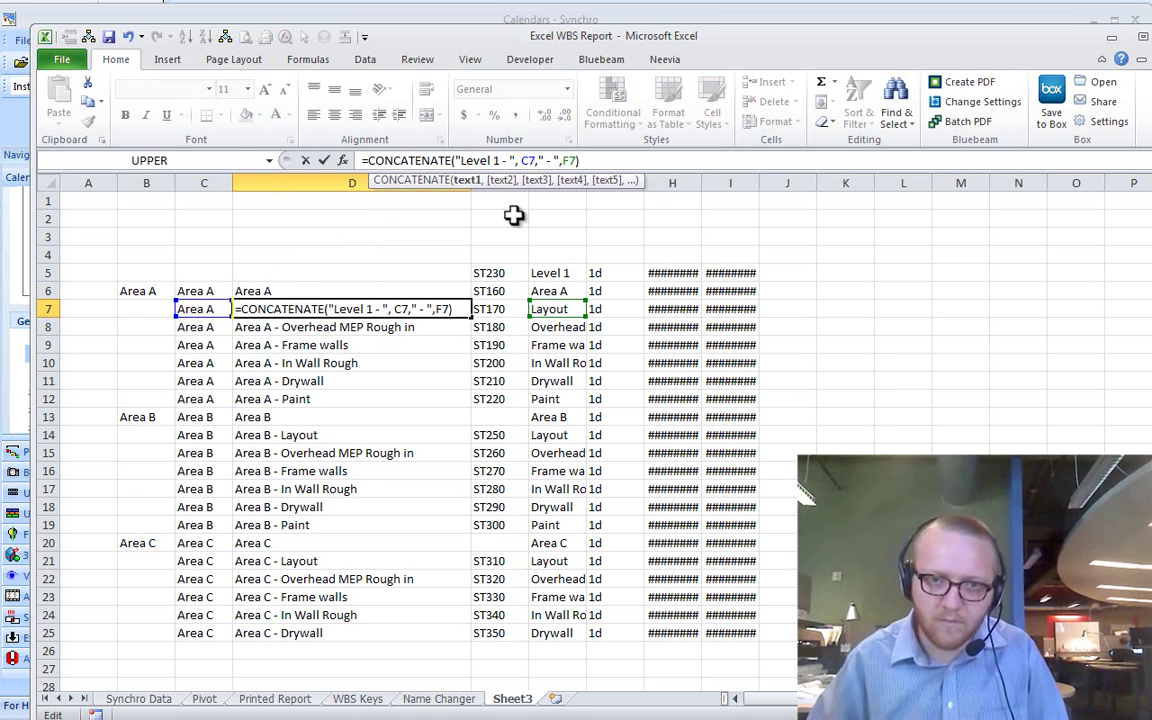
{"action": "key", "text": "Return"}
Step: Fill the D7 formula down to D12 and copy that block to the Area B and Area C tasks starting at D14 and D21
{"action": "left_click", "coordinate": [450, 309]}
{"action": "left_click_drag", "start_coordinate": [470, 318], "coordinate": [404, 399]}
{"action": "key", "text": "ctrl+c"}
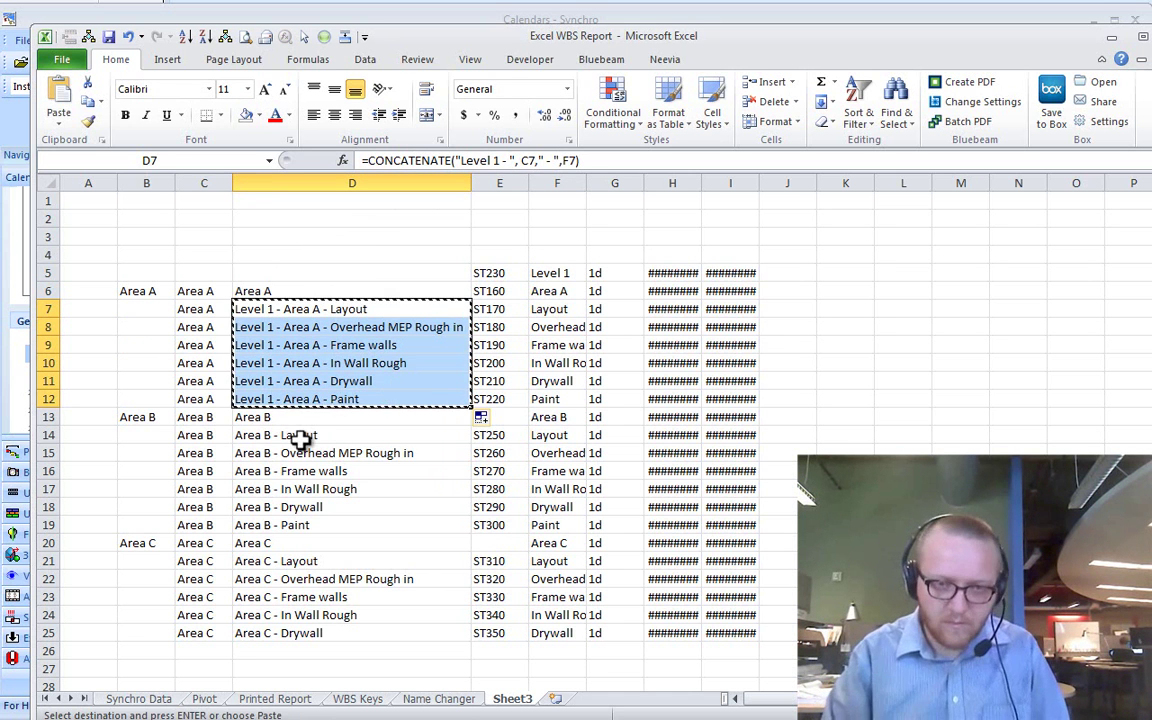
{"action": "left_click", "coordinate": [300, 438]}
{"action": "key", "text": "ctrl+v"}
{"action": "left_click", "coordinate": [290, 561]}
{"action": "key", "text": "ctrl+v"}
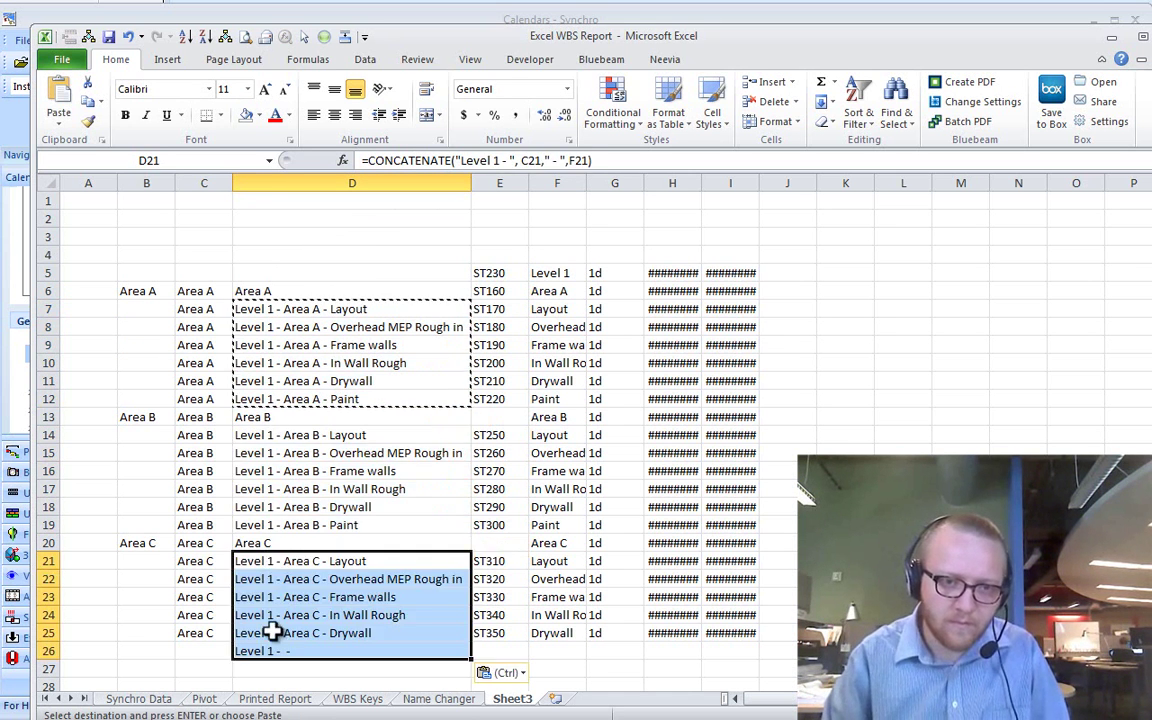
Step: Clear the surplus pasted formula from cell D26, below the last Area C task
{"action": "key", "text": "Escape"}
{"action": "left_click", "coordinate": [276, 669]}
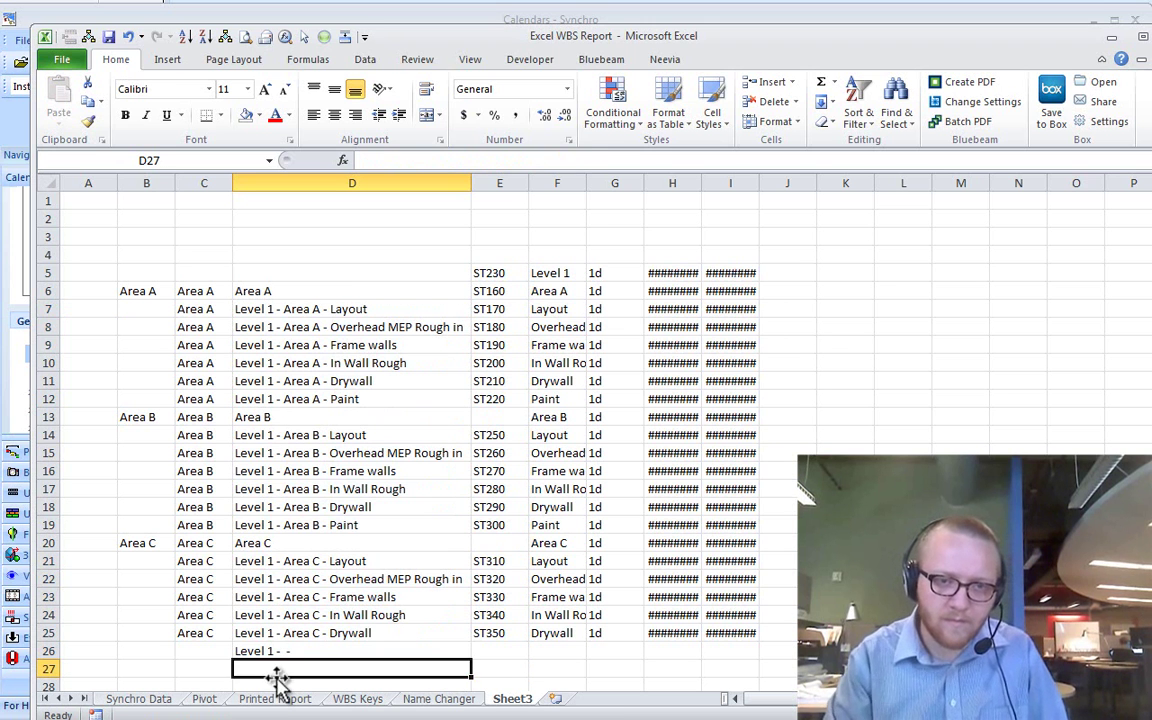
{"action": "key", "text": "Up"}
{"action": "key", "text": "Delete"}
{"action": "key", "text": "Up"}
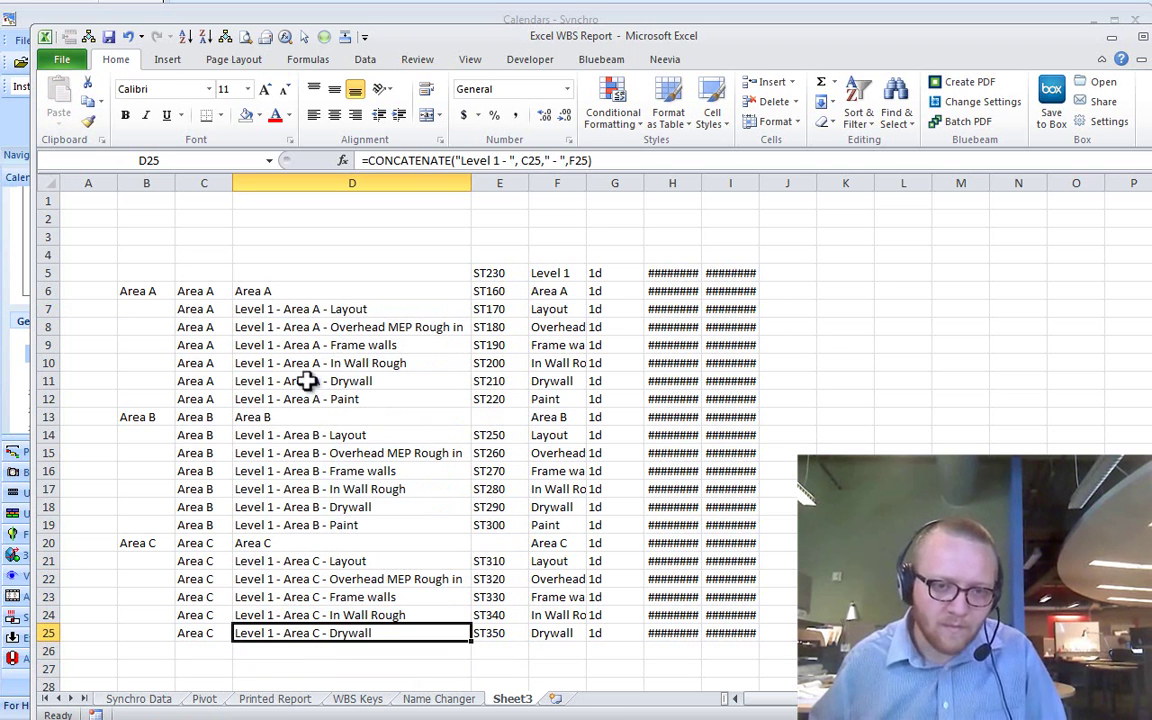
Step: Copy the names in D6:D25, switch to Synchro and reposition its restored window over the worksheet
{"action": "left_click_drag", "start_coordinate": [280, 291], "coordinate": [285, 627]}
{"action": "key", "text": "ctrl+c"}
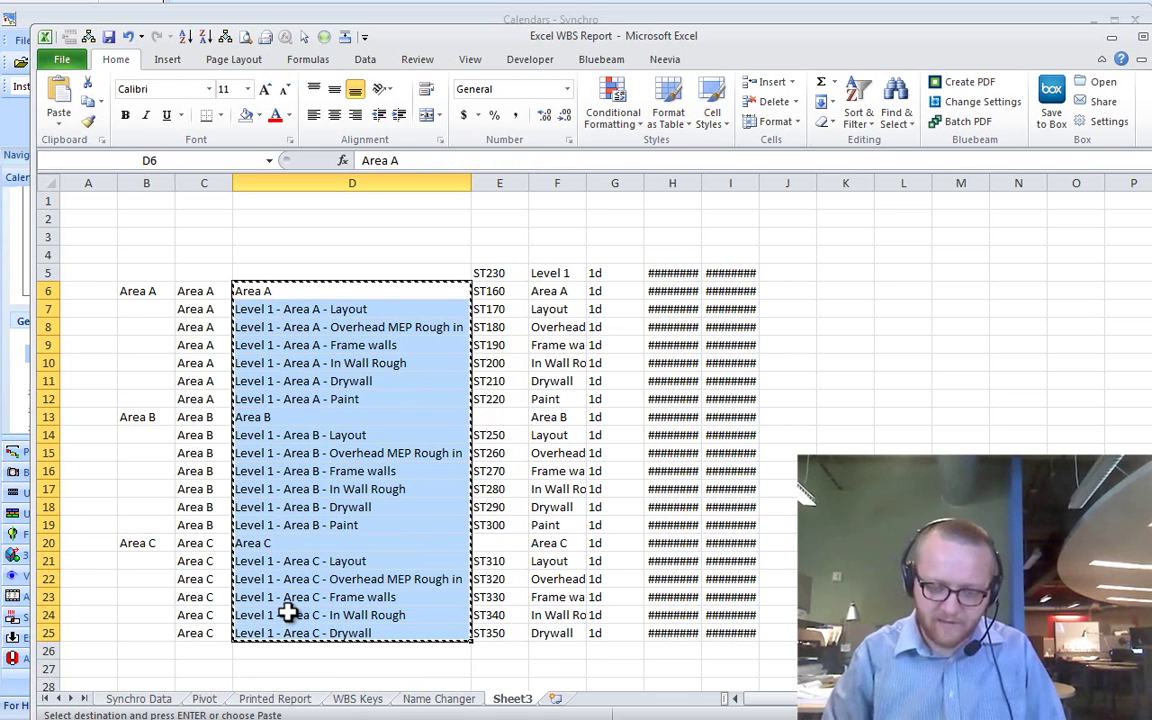
{"action": "left_click", "coordinate": [22, 121]}
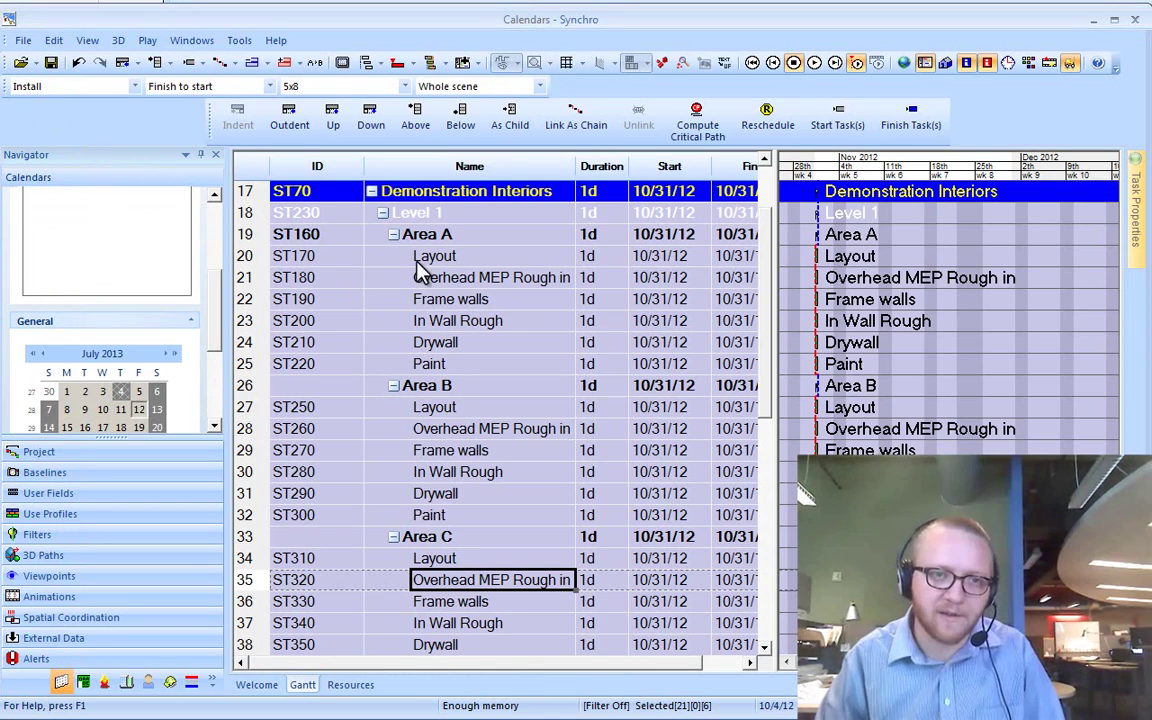
{"action": "double_click", "coordinate": [463, 22]}
{"action": "left_click_drag", "start_coordinate": [500, 114], "coordinate": [510, 585]}
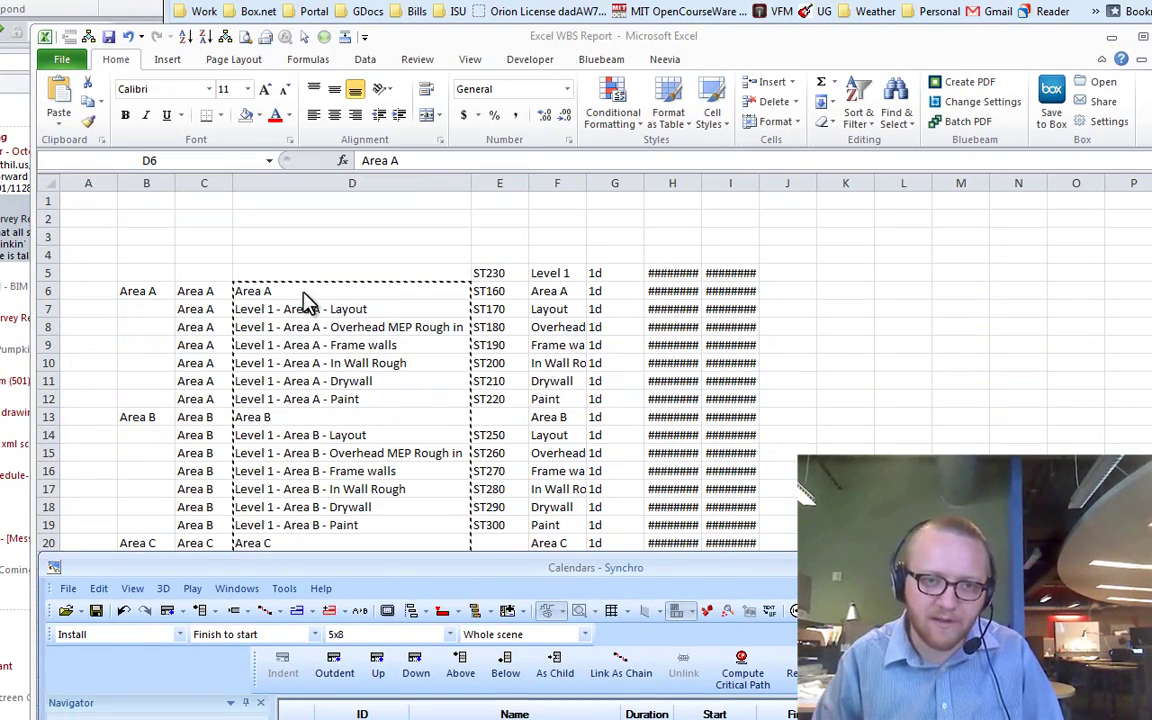
{"action": "left_click_drag", "start_coordinate": [262, 567], "coordinate": [252, 144]}
Step: Paste the copied names as task text into the Synchro task list, starting at the Area A name
{"action": "left_click", "coordinate": [455, 362]}
{"action": "left_click_drag", "start_coordinate": [397, 138], "coordinate": [396, 22]}
{"action": "right_click", "coordinate": [455, 262]}
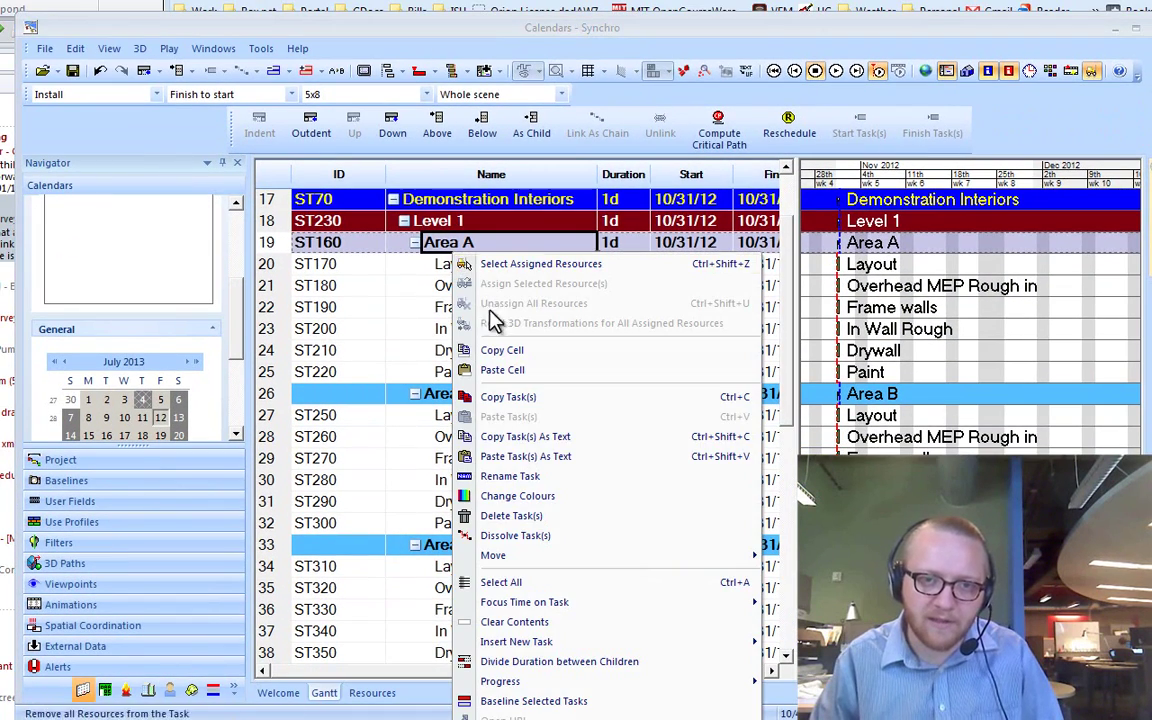
{"action": "left_click", "coordinate": [490, 458]}
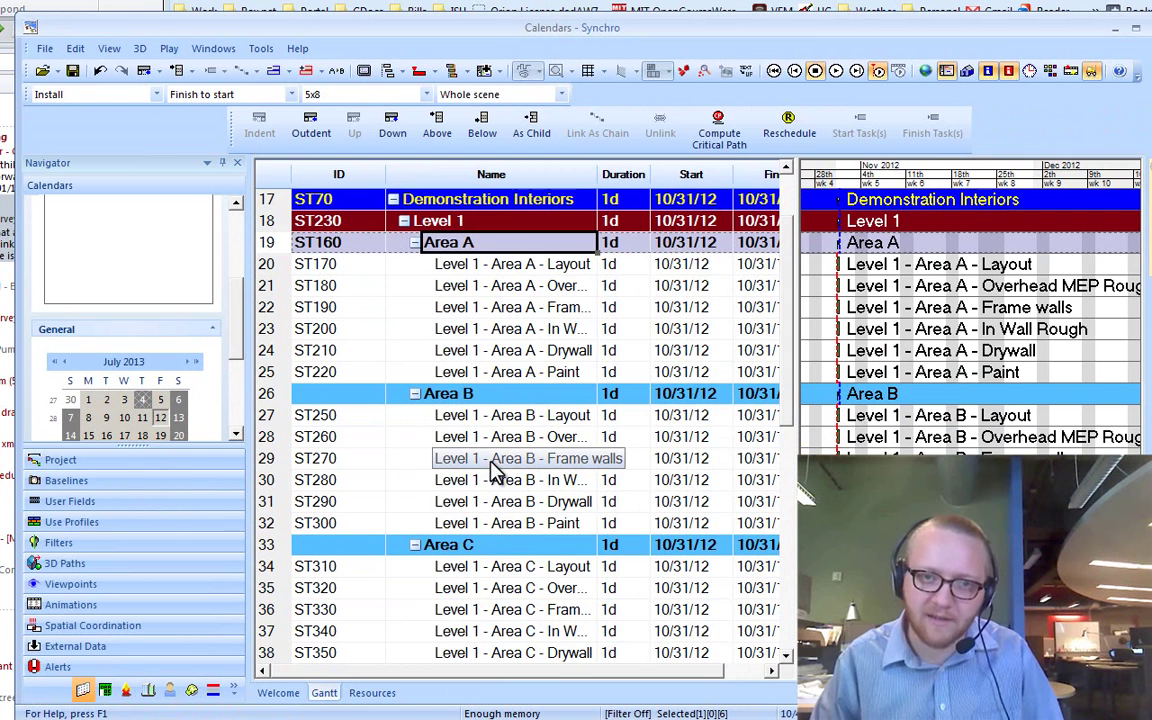
Step: Rename the last Paint task under Area C as Level 1 - Area C - Paint
{"action": "scroll", "coordinate": [524, 313], "scroll_direction": "down", "scroll_amount": 1}
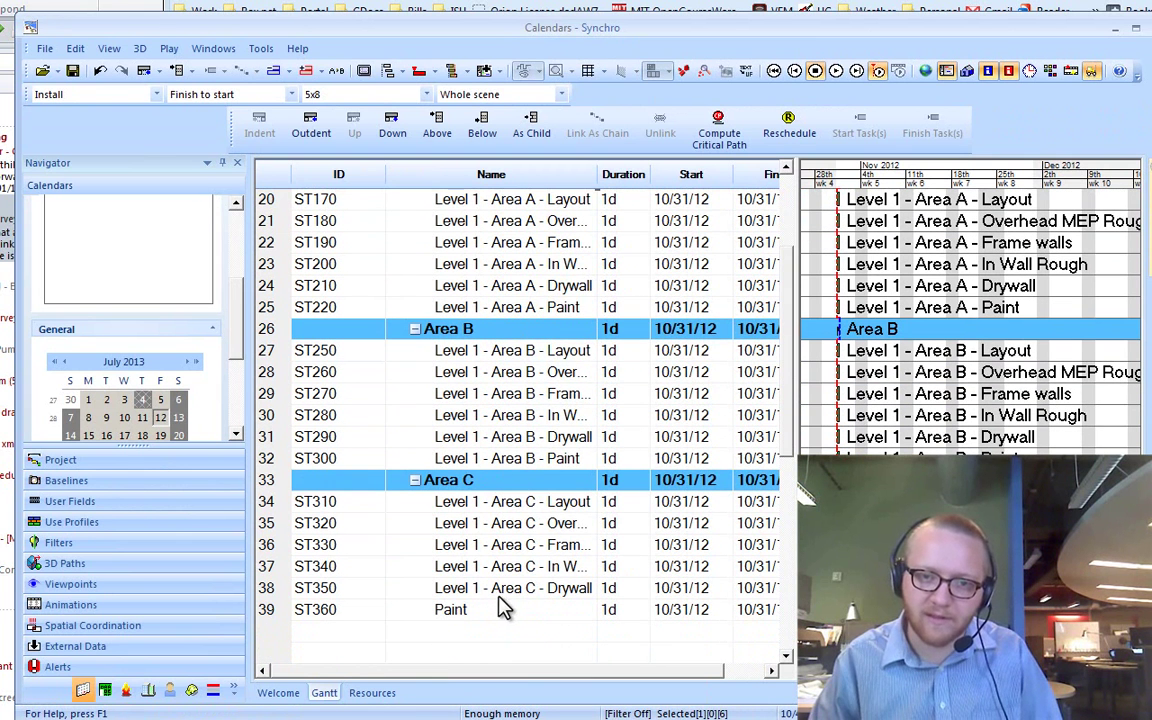
{"action": "left_click", "coordinate": [459, 618]}
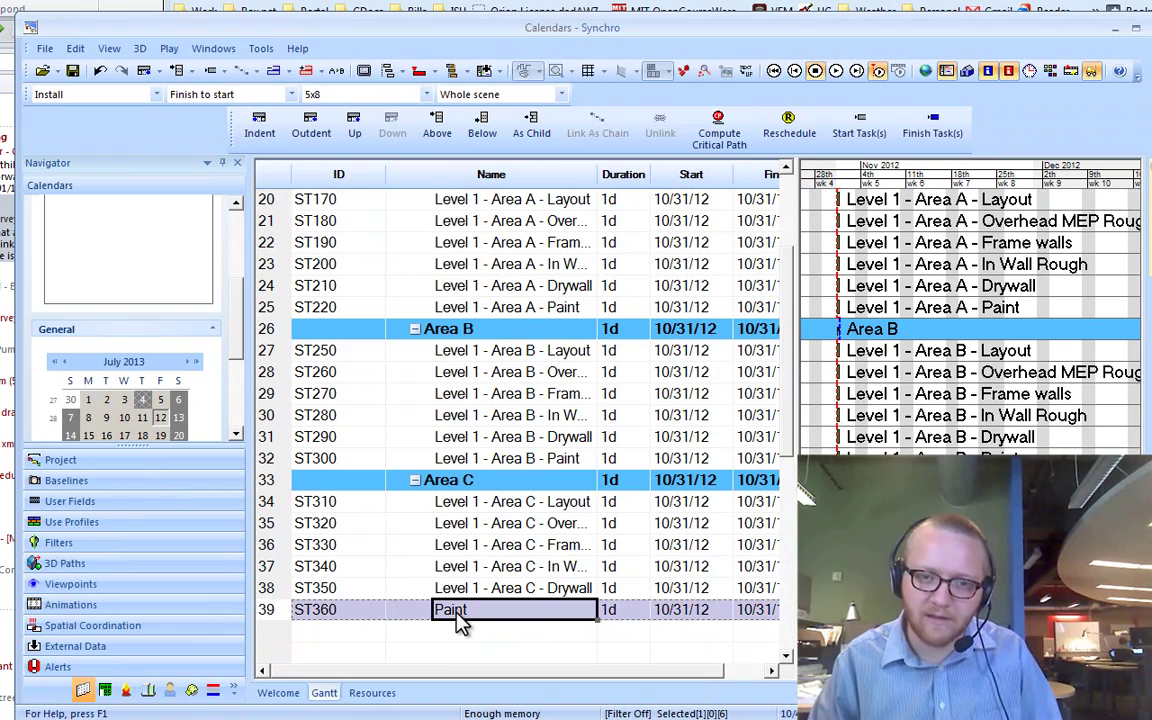
{"action": "double_click", "coordinate": [579, 31]}
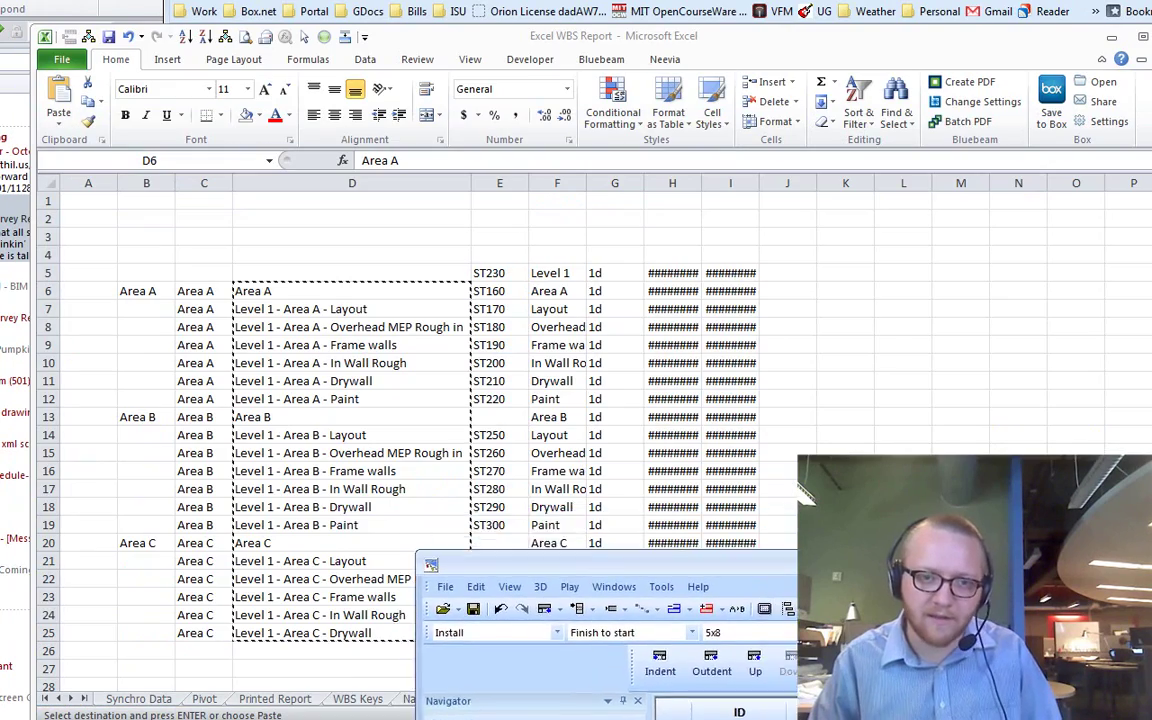
{"action": "left_click_drag", "start_coordinate": [938, 257], "coordinate": [589, 13]}
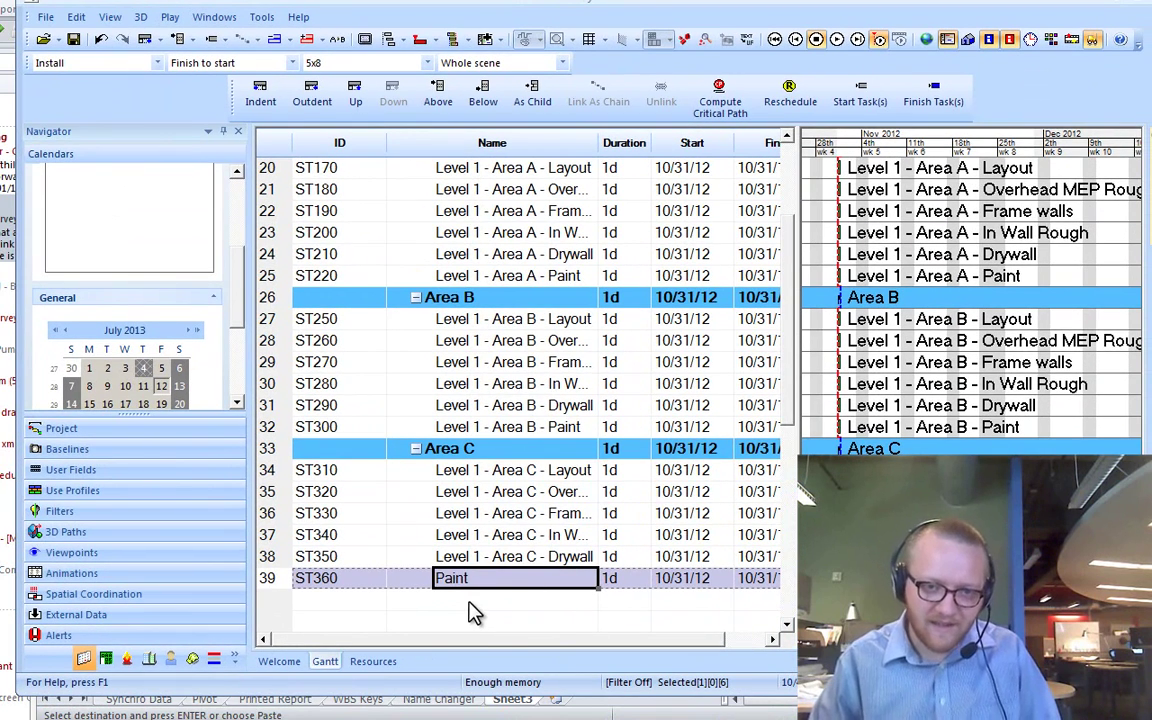
{"action": "left_click", "coordinate": [464, 588]}
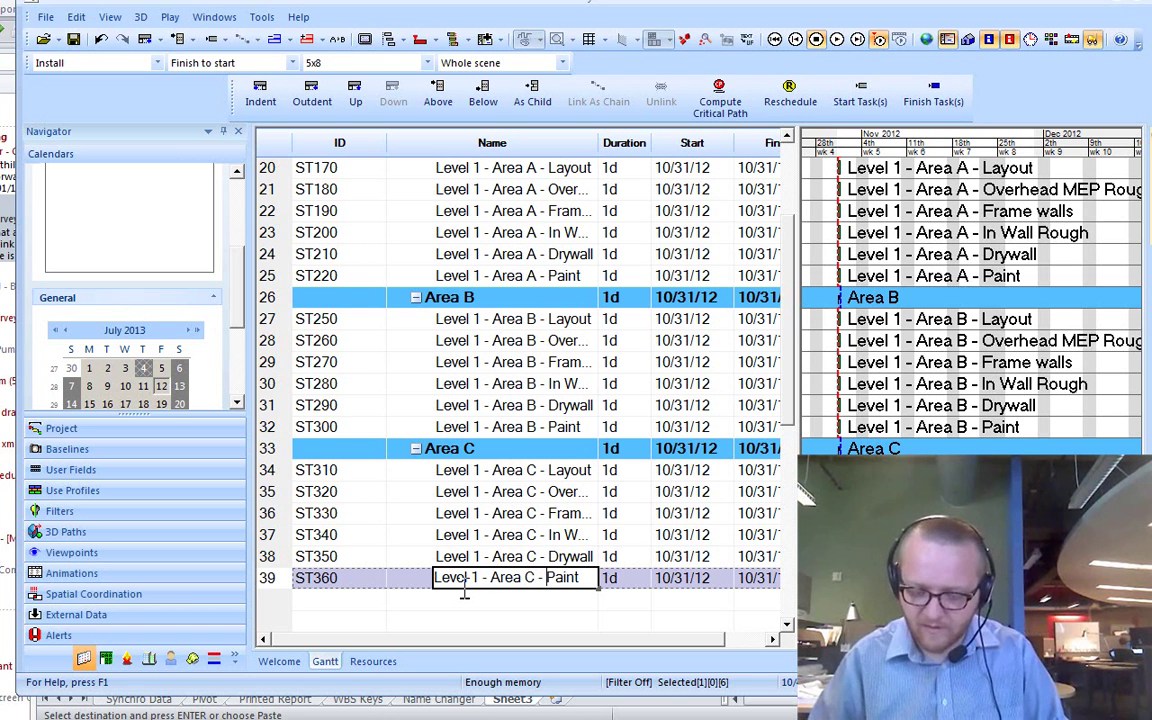
{"action": "left_click", "coordinate": [464, 594]}
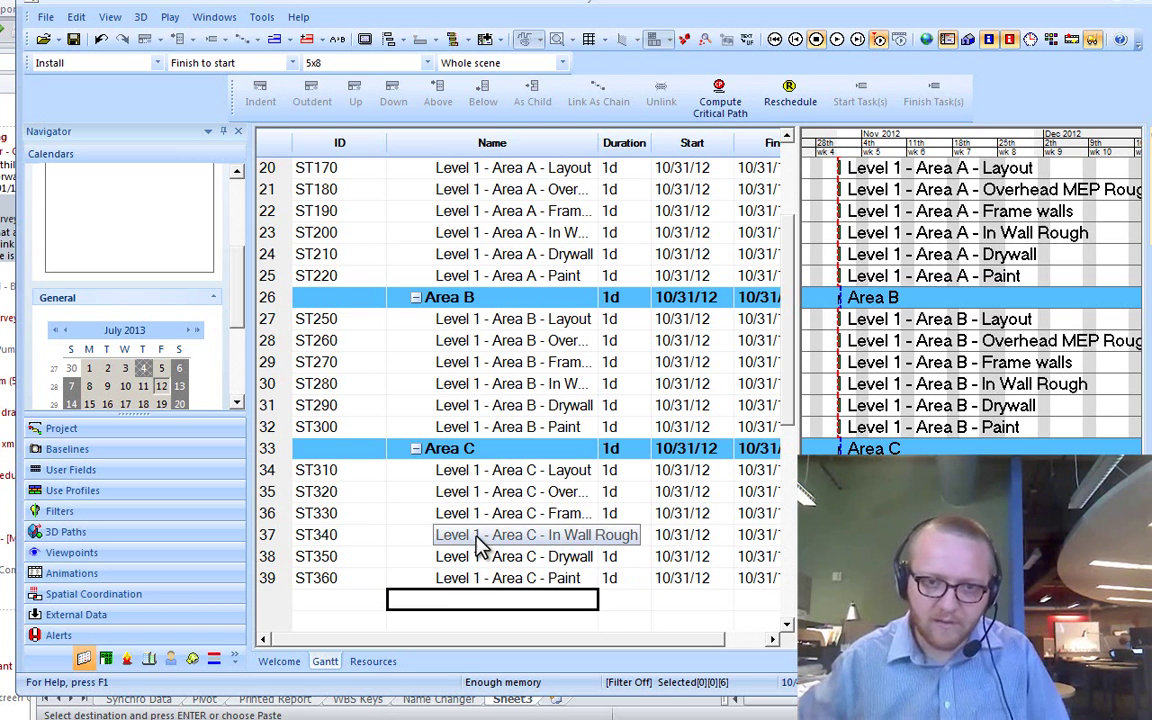
{"action": "scroll", "coordinate": [476, 545], "scroll_direction": "up", "scroll_amount": 1}
{"action": "scroll", "coordinate": [490, 480], "scroll_direction": "down", "scroll_amount": 1}
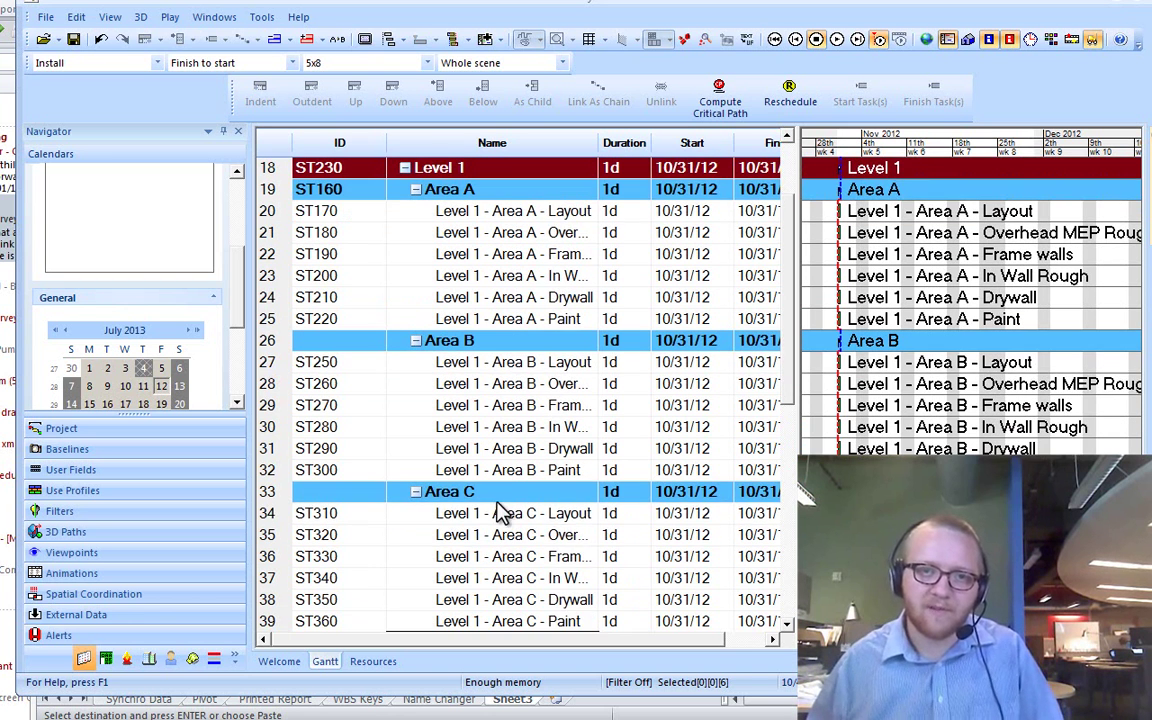
Step: Collapse Level 1 and paste copies of its area tasks below it as Level 2, Level 3 and Level 4
{"action": "scroll", "coordinate": [420, 360], "scroll_direction": "up", "scroll_amount": 1}
{"action": "left_click", "coordinate": [404, 190]}
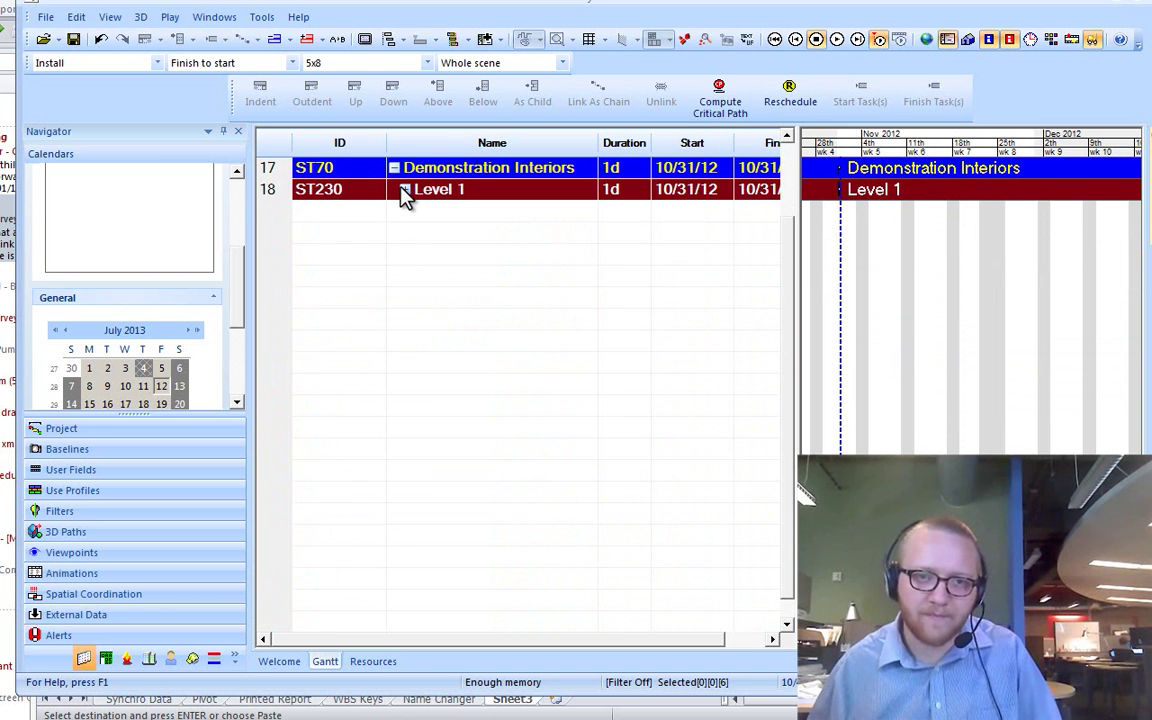
{"action": "left_click", "coordinate": [449, 199]}
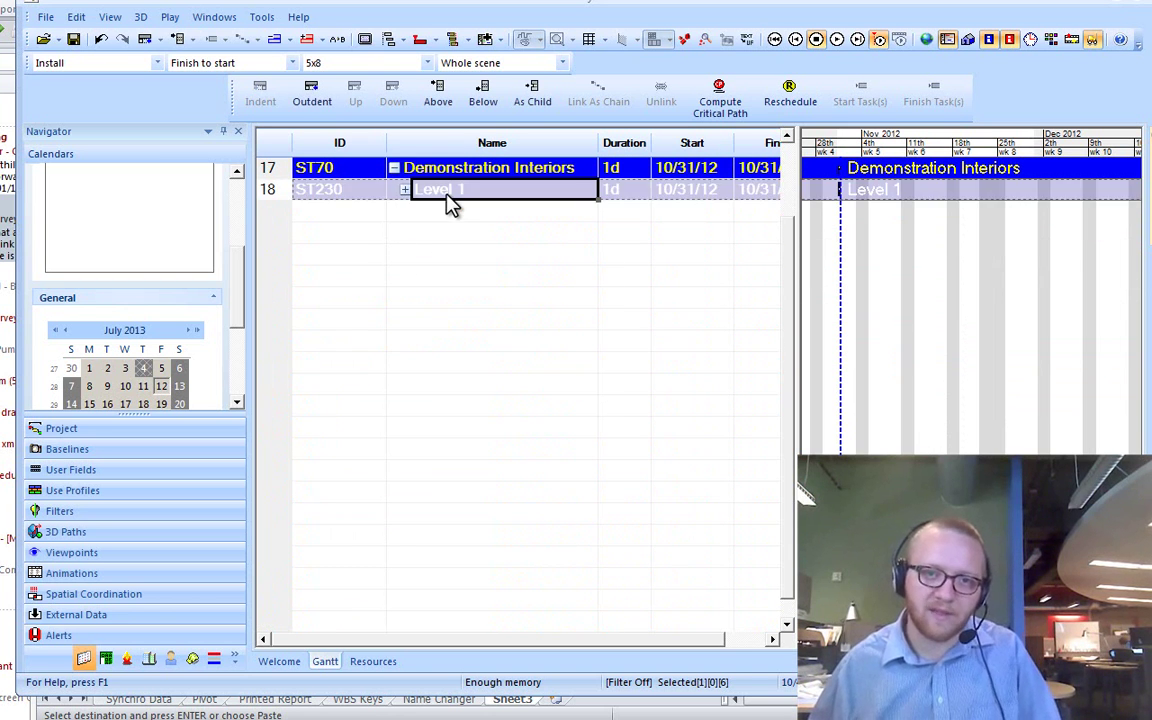
{"action": "key", "text": "ctrl+v"}
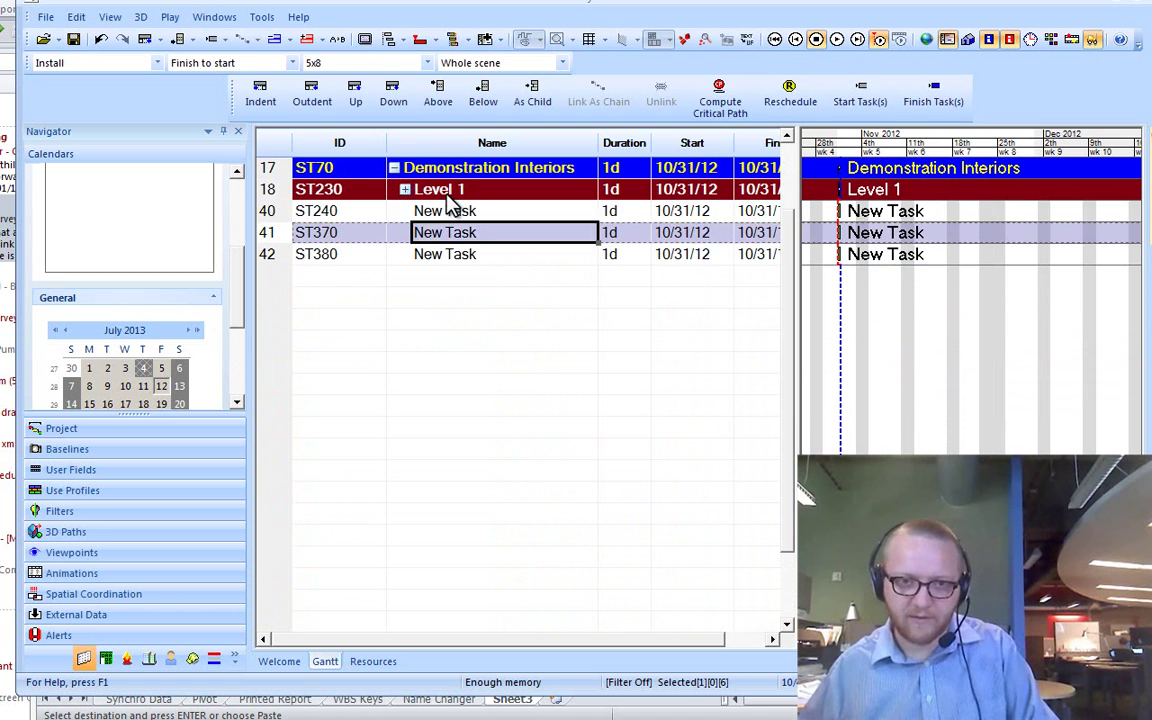
{"action": "key", "text": "ctrl+v"}
{"action": "key", "text": "ctrl+v"}
{"action": "key", "text": "Up"}
{"action": "key", "text": "Up"}
{"action": "key", "text": "Up"}
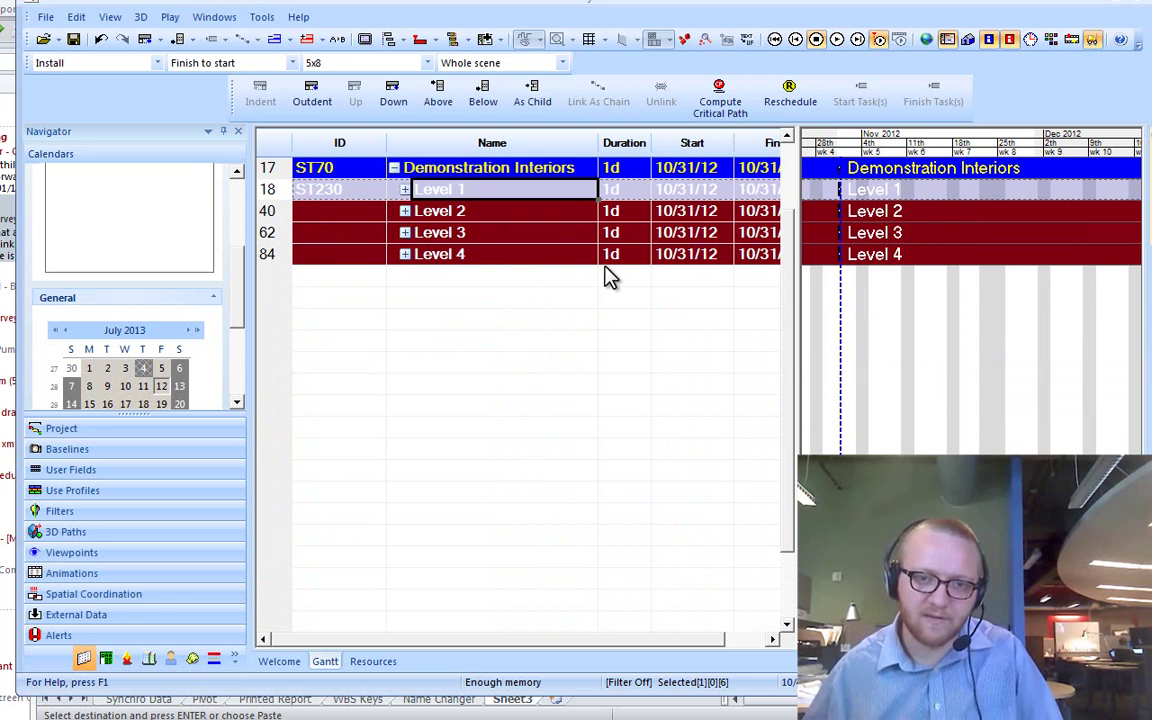
Step: Expand the levels under Demonstration Interiors and widen the task table to show the full Finish column
{"action": "left_click", "coordinate": [422, 170]}
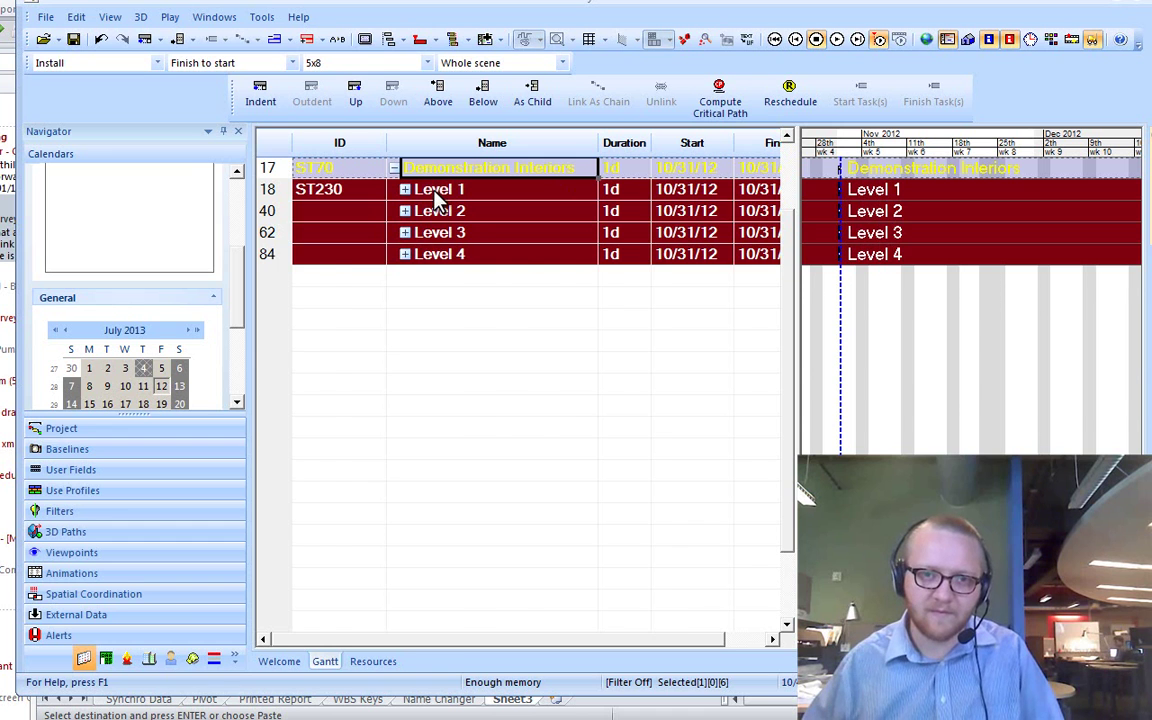
{"action": "double_click", "coordinate": [434, 193]}
{"action": "scroll", "coordinate": [440, 295], "scroll_direction": "down", "scroll_amount": 2}
{"action": "scroll", "coordinate": [476, 303], "scroll_direction": "down", "scroll_amount": 5}
{"action": "left_click_drag", "start_coordinate": [800, 338], "coordinate": [898, 345]}
{"action": "scroll", "coordinate": [728, 378], "scroll_direction": "up", "scroll_amount": 4}
{"action": "scroll", "coordinate": [728, 378], "scroll_direction": "down", "scroll_amount": 3}
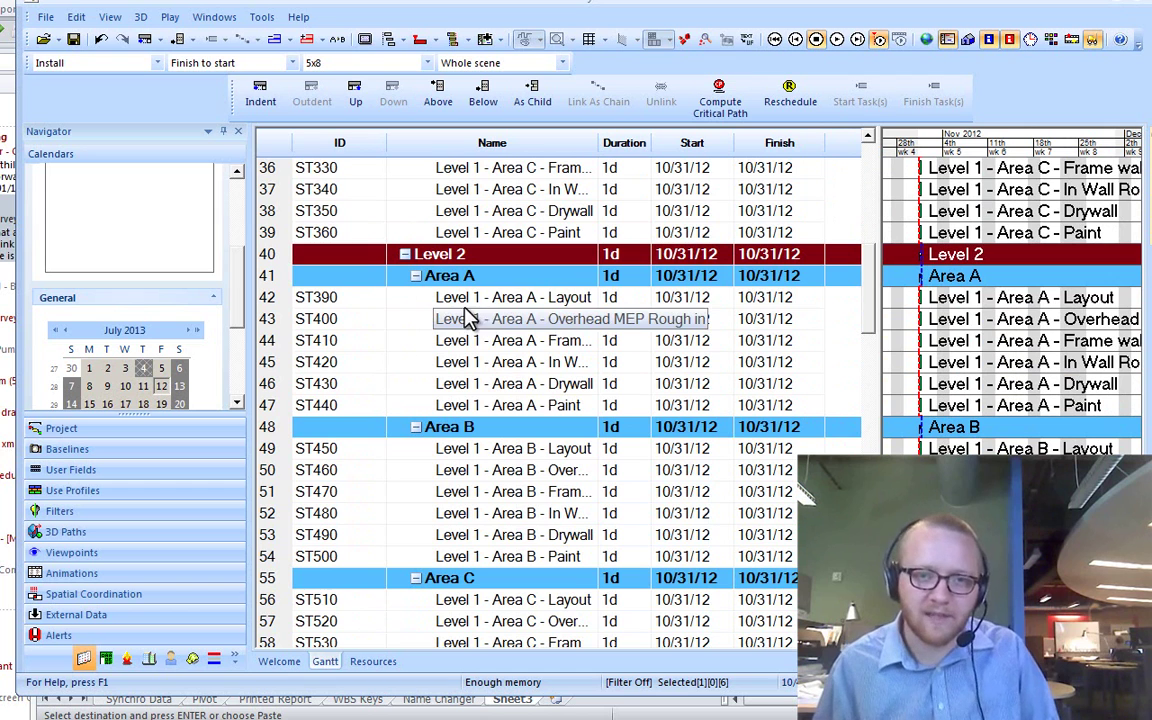
Step: Copy as text all tasks from the Area A Layout task under Level 2 through the last Level 4 Paint task
{"action": "left_click", "coordinate": [480, 298]}
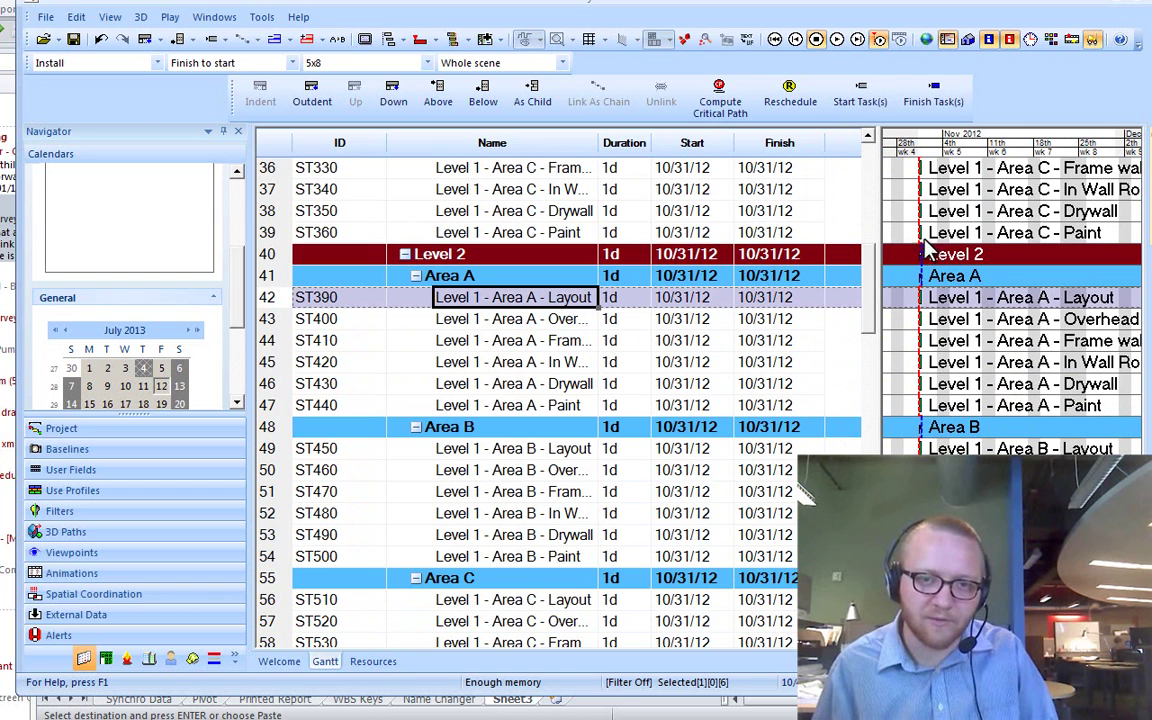
{"action": "left_click_drag", "start_coordinate": [868, 295], "coordinate": [870, 525]}
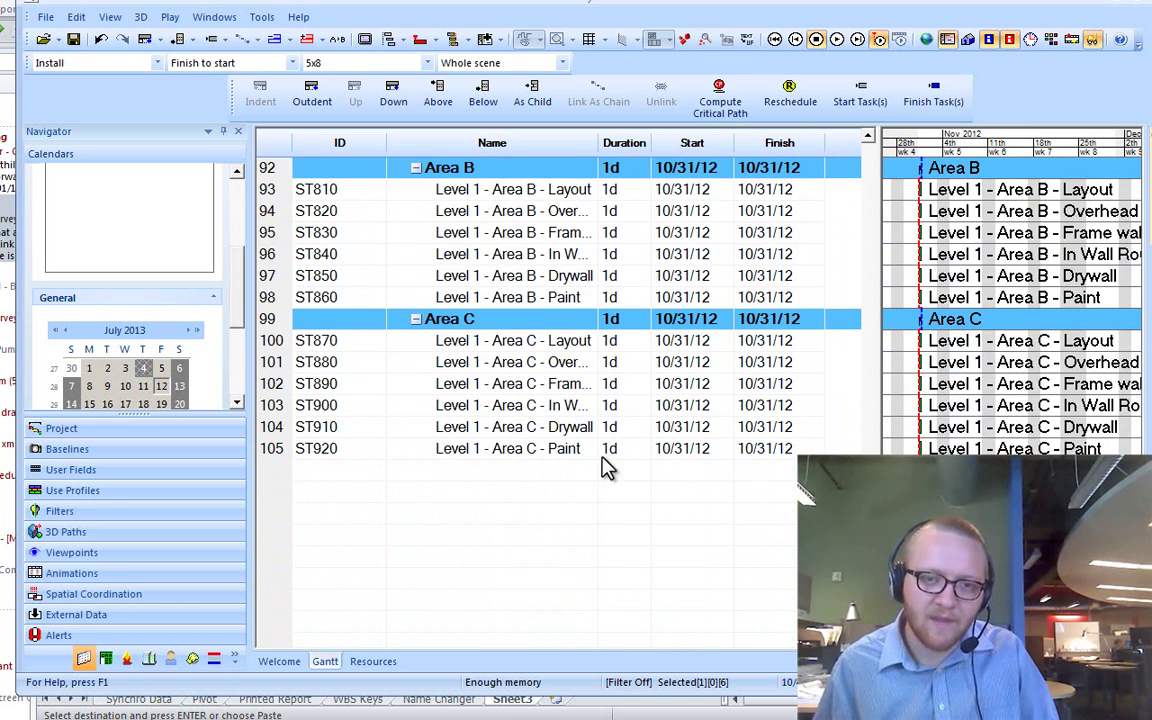
{"action": "left_click", "coordinate": [550, 449], "text": "shift"}
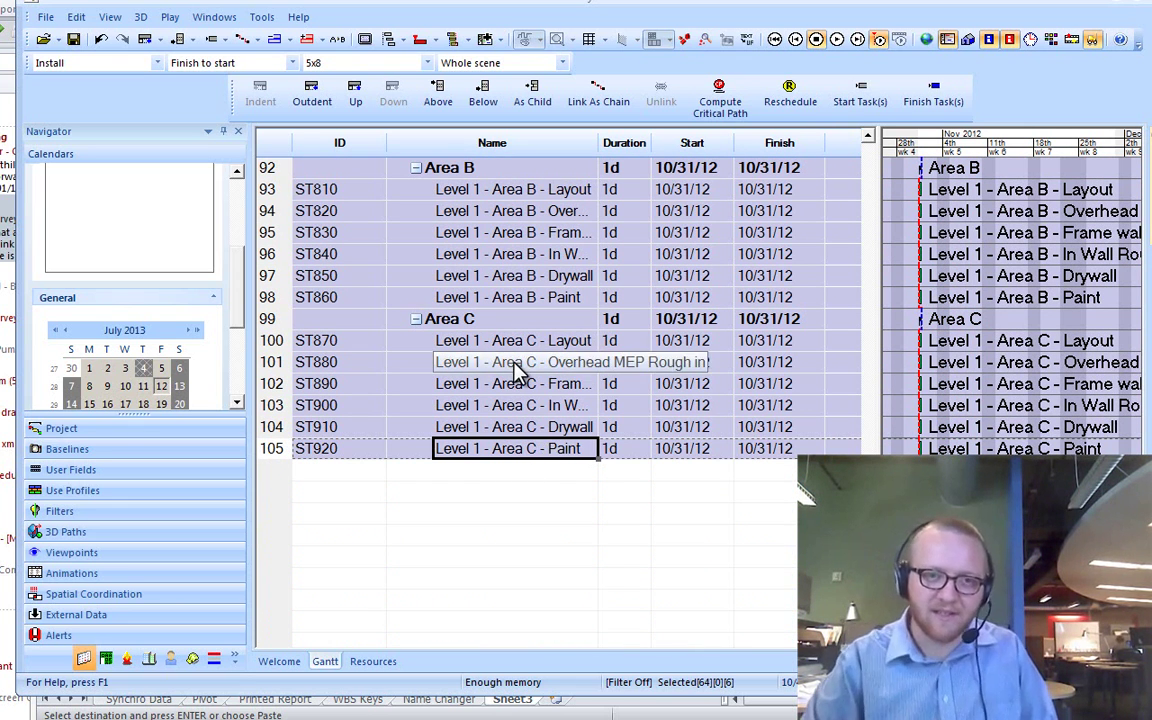
{"action": "right_click", "coordinate": [514, 278]}
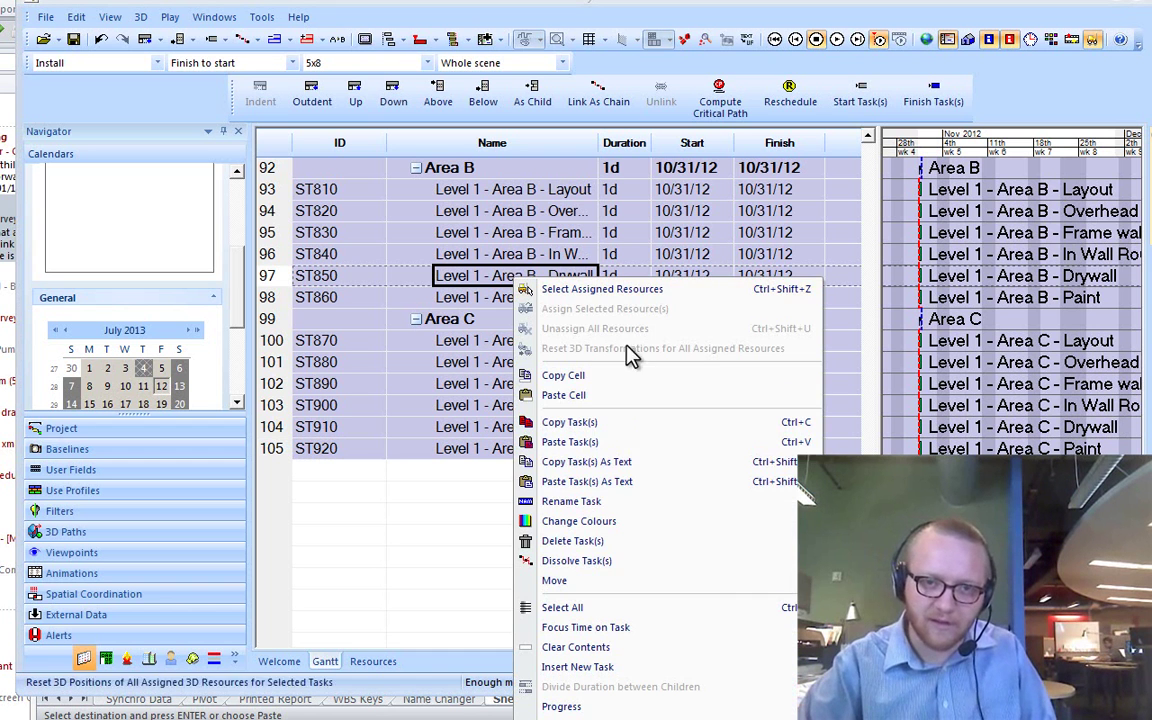
{"action": "left_click", "coordinate": [586, 462]}
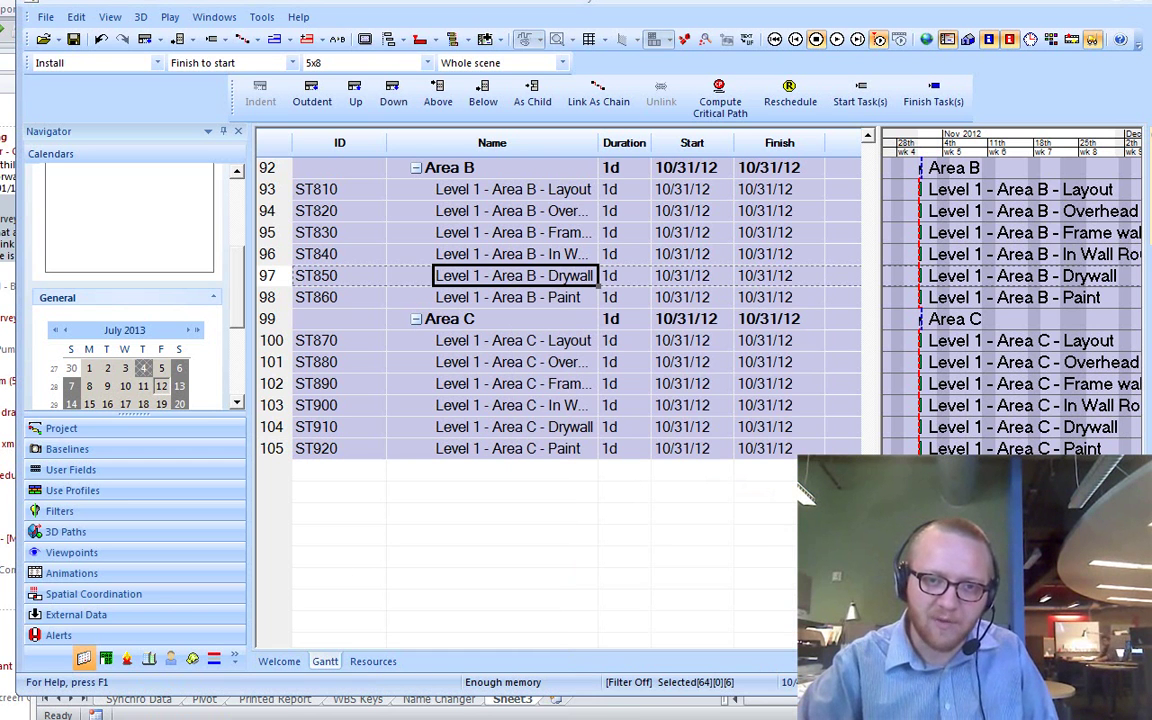
Step: Switch to the Excel WBS Report workbook and paste the copied tasks into the Name Changer sheet from cell E7
{"action": "left_click", "coordinate": [243, 708]}
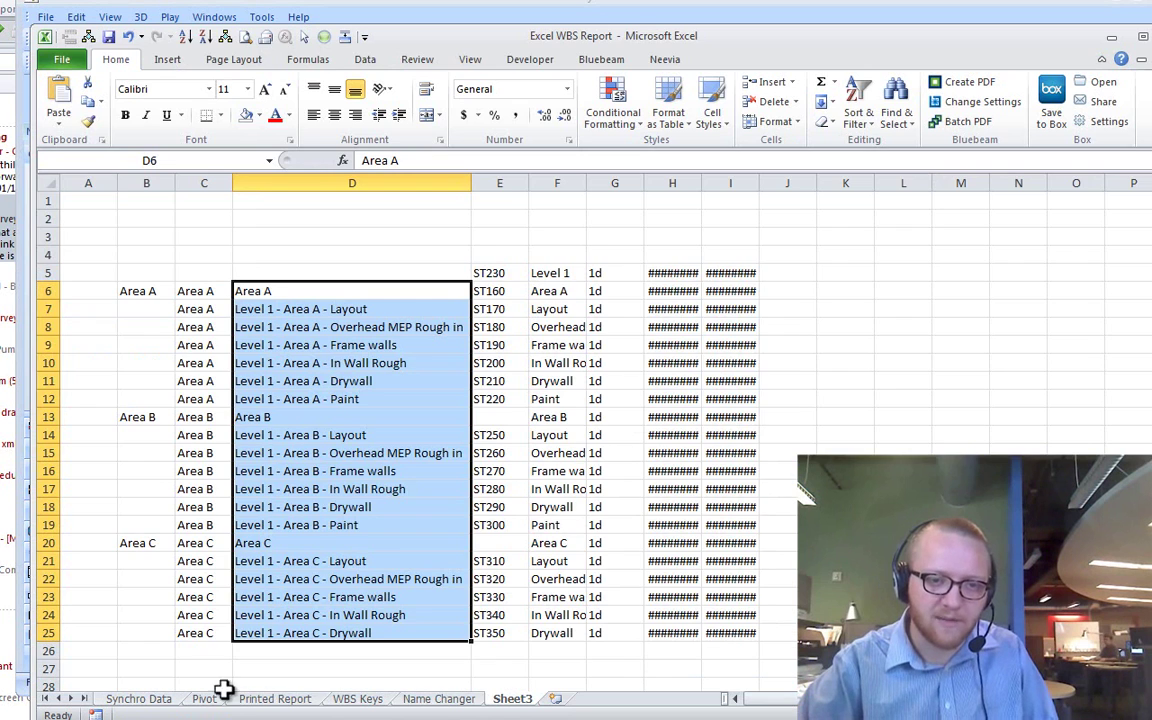
{"action": "left_click", "coordinate": [449, 700]}
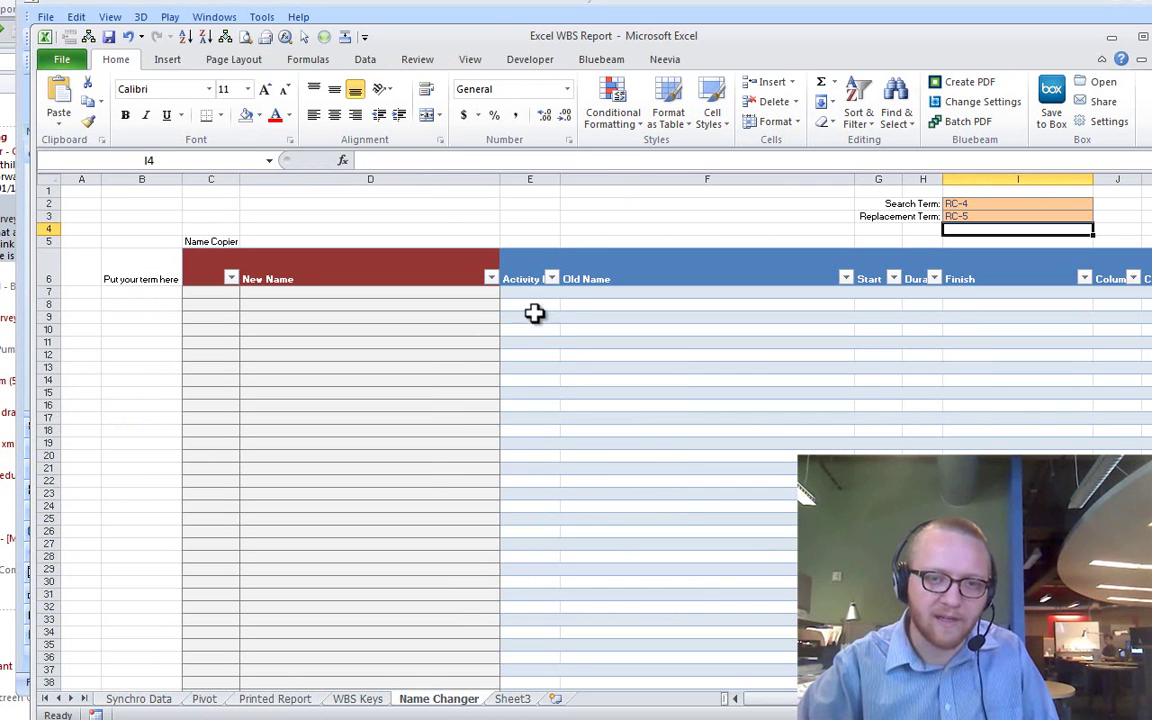
{"action": "left_click", "coordinate": [537, 291]}
{"action": "key", "text": "ctrl+v"}
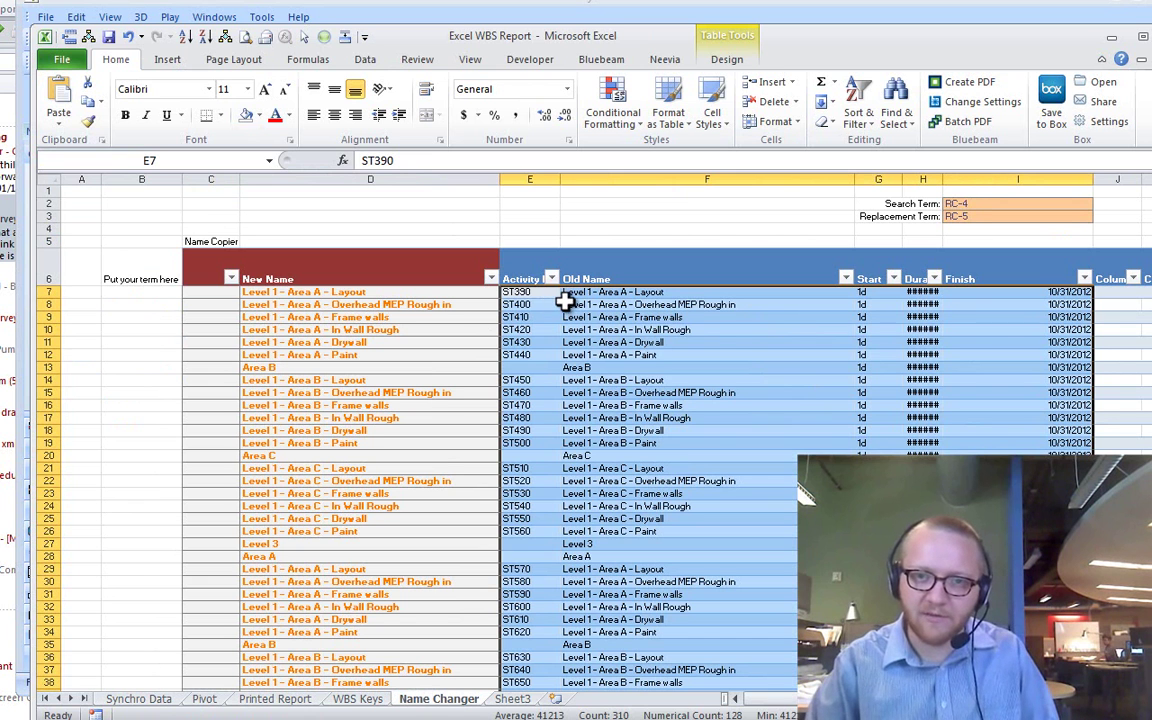
Step: Clear the replacement term in I3 and set the search term in I2 to Level 1
{"action": "left_click", "coordinate": [975, 216]}
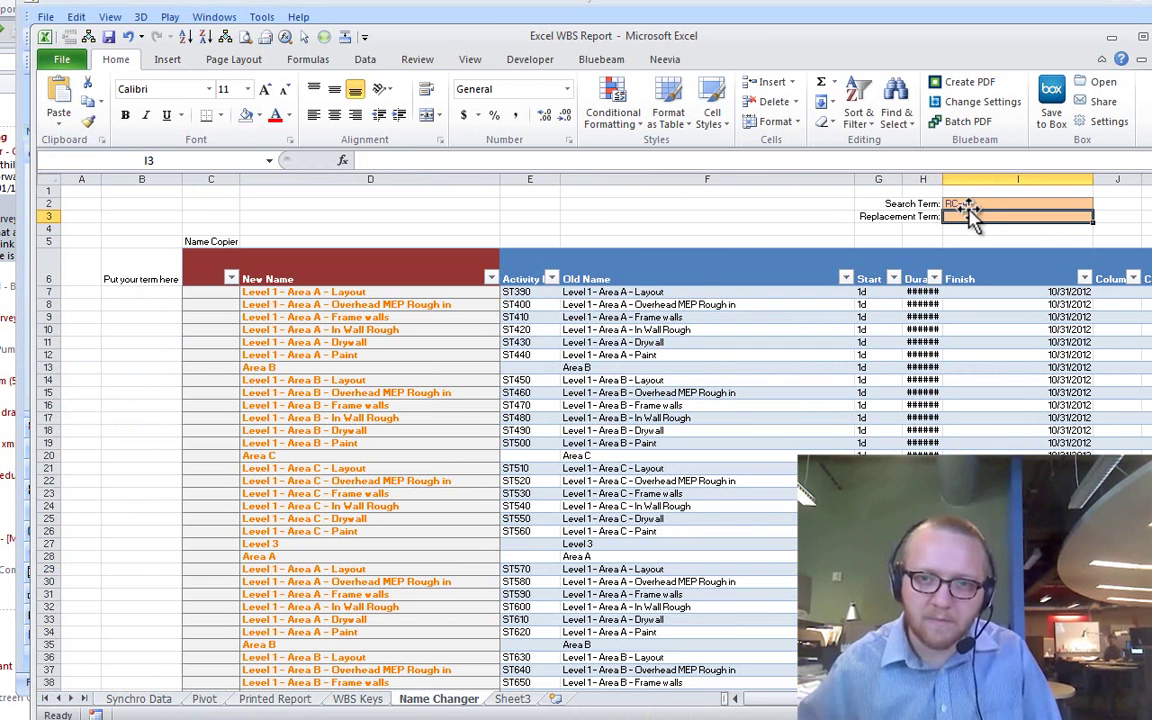
{"action": "left_click", "coordinate": [960, 204]}
{"action": "key", "text": "Delete"}
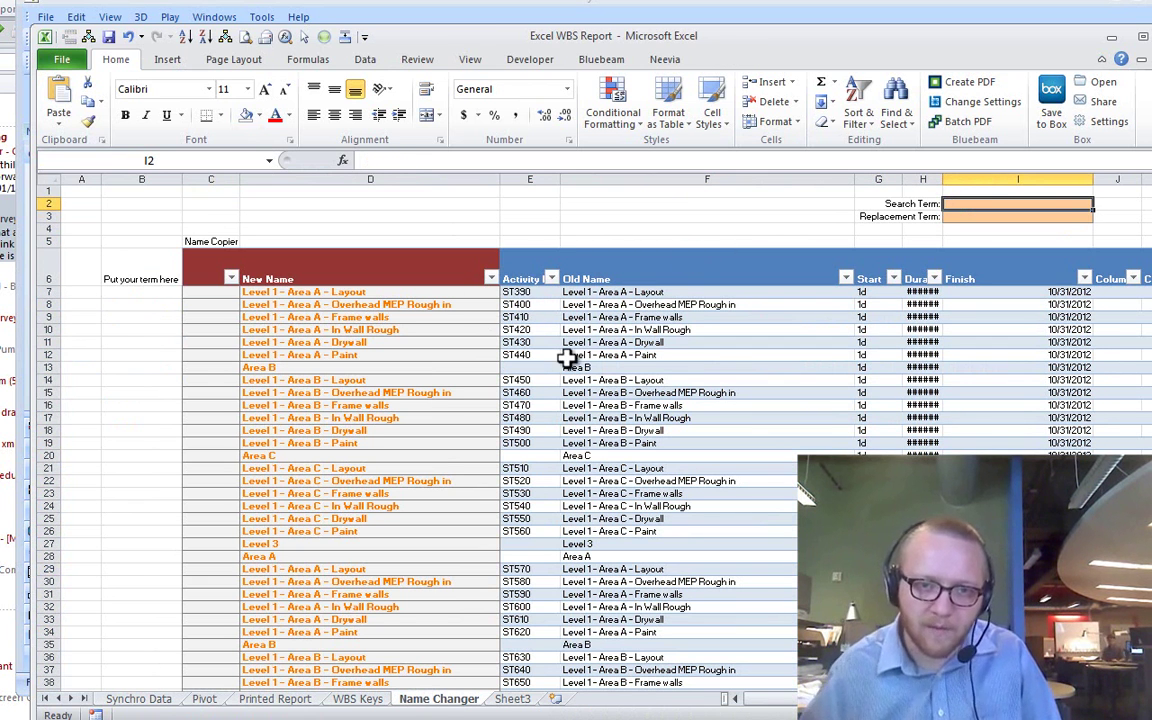
{"action": "scroll", "coordinate": [620, 375], "scroll_direction": "down", "scroll_amount": 12}
{"action": "scroll", "coordinate": [638, 386], "scroll_direction": "up", "scroll_amount": 12}
{"action": "type", "text": "Level 1"}
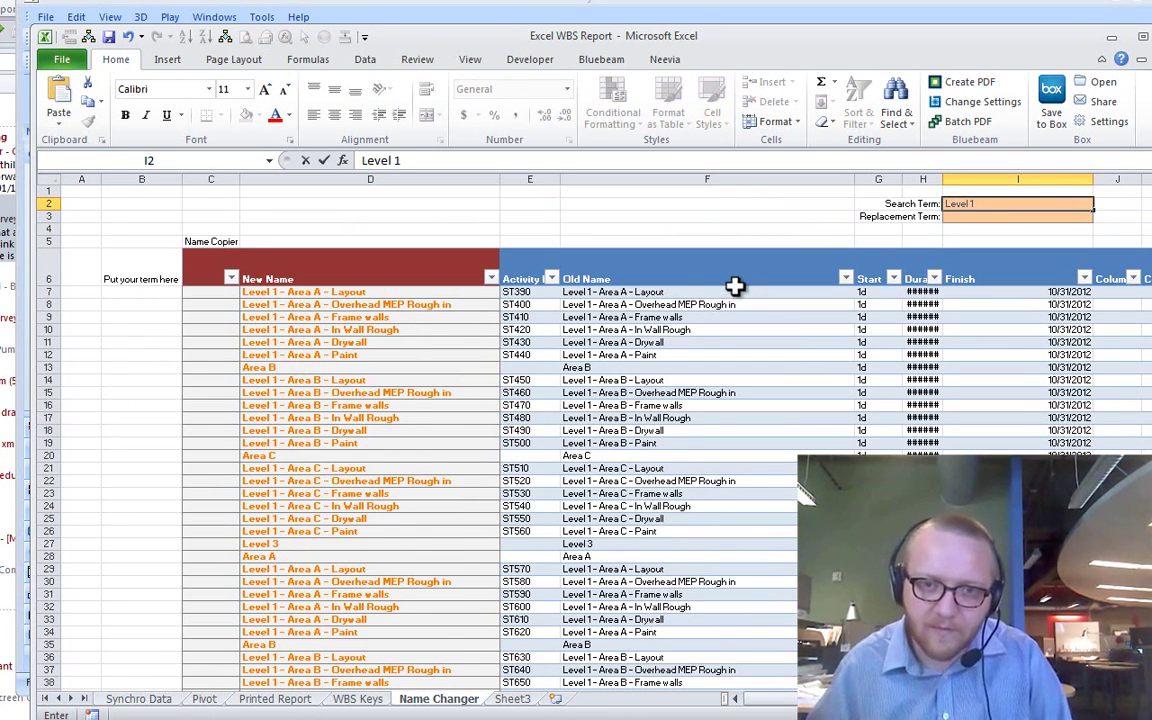
{"action": "key", "text": "Return"}
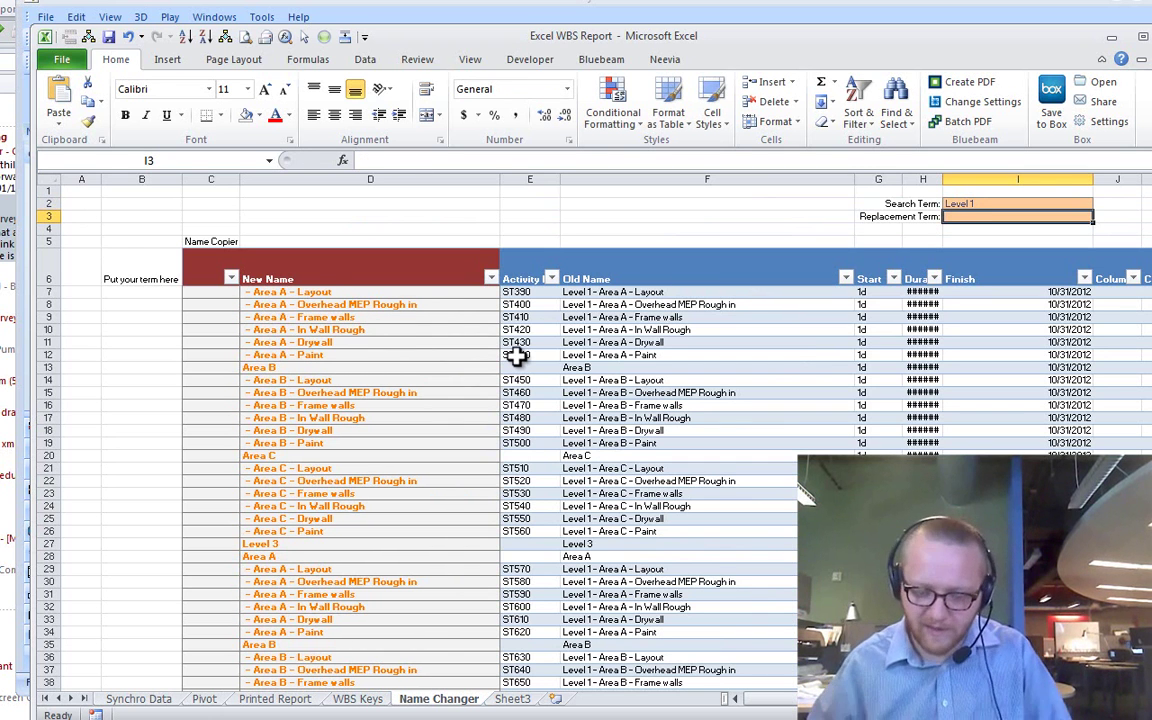
Step: Try a short greeting with a first name as the replacement term in I3, check the new names, and clear it
{"action": "type", "text": "Hello I'm"}
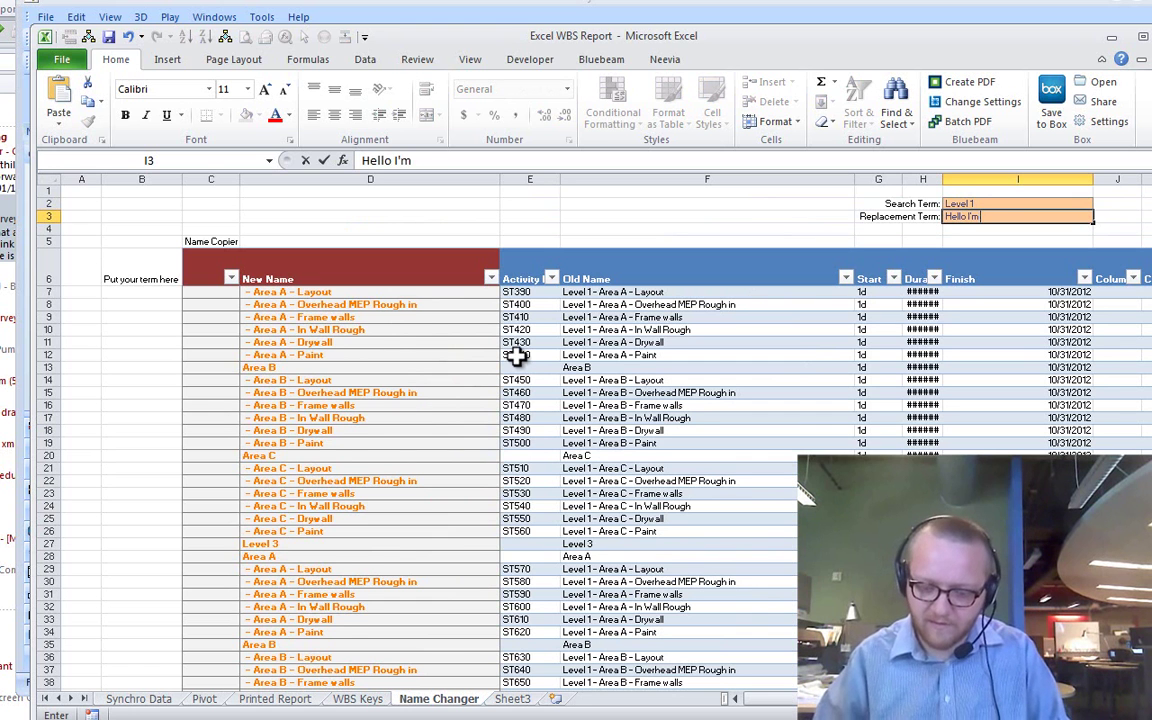
{"action": "type", "text": " Cory"}
{"action": "key", "text": "Return"}
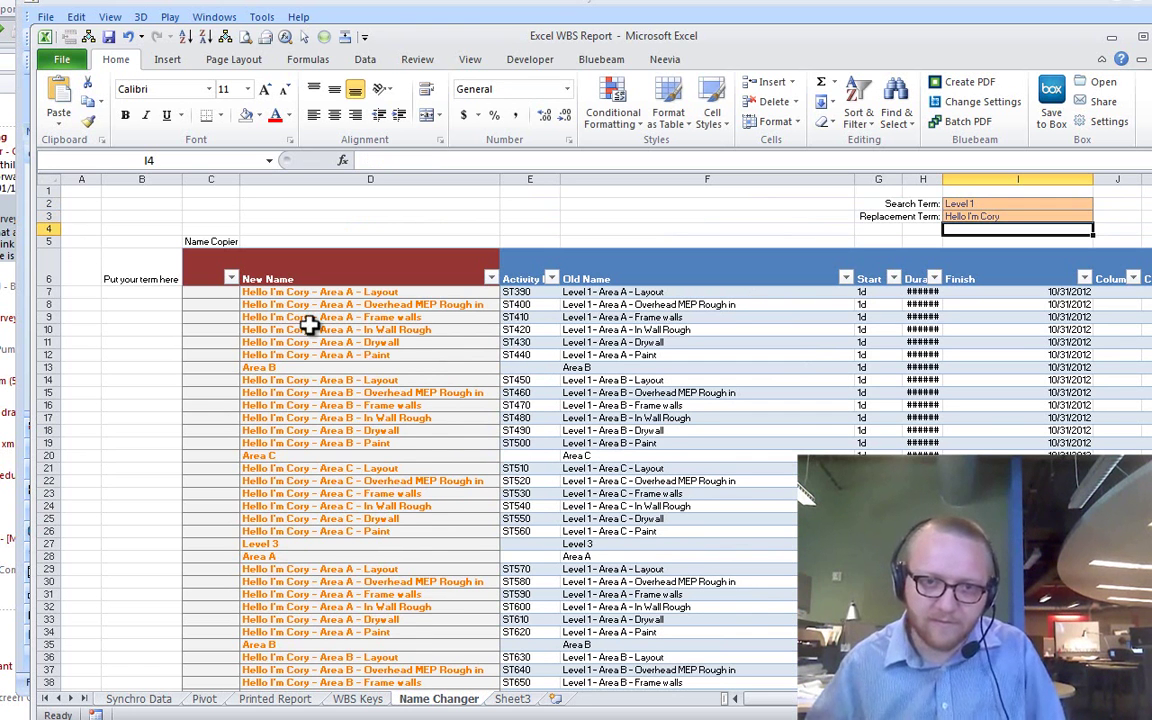
{"action": "scroll", "coordinate": [276, 513], "scroll_direction": "up", "scroll_amount": 2, "text": "ctrl"}
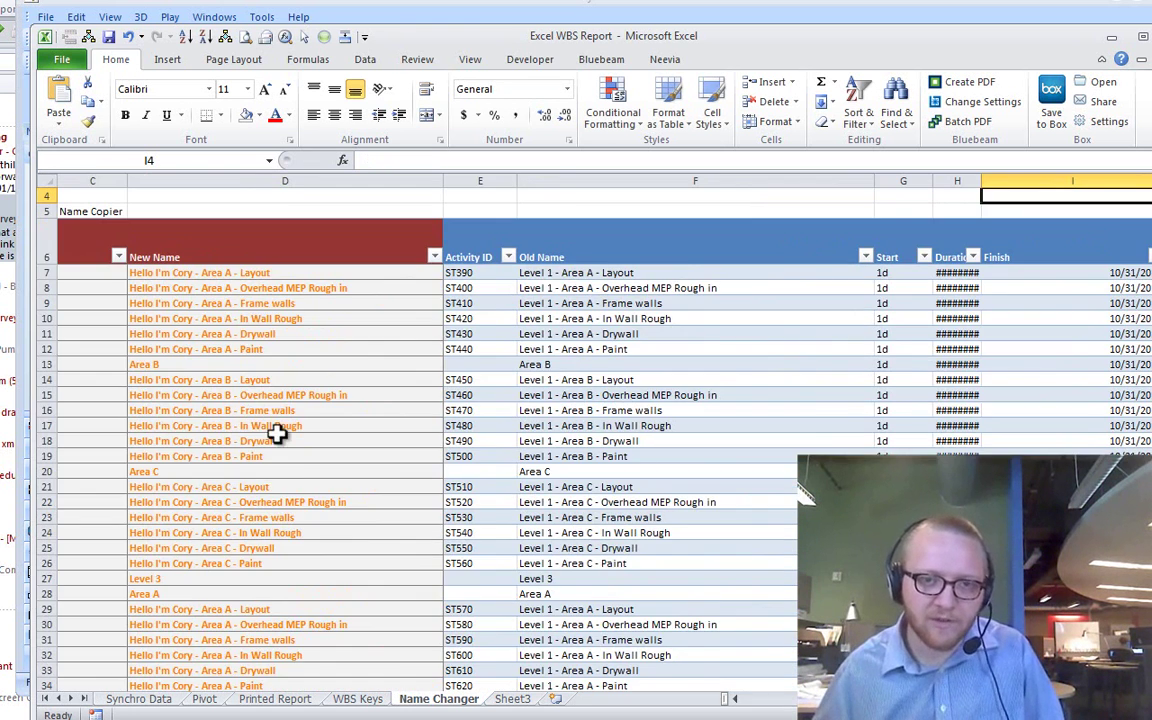
{"action": "scroll", "coordinate": [200, 337], "scroll_direction": "down", "scroll_amount": 1, "text": "ctrl"}
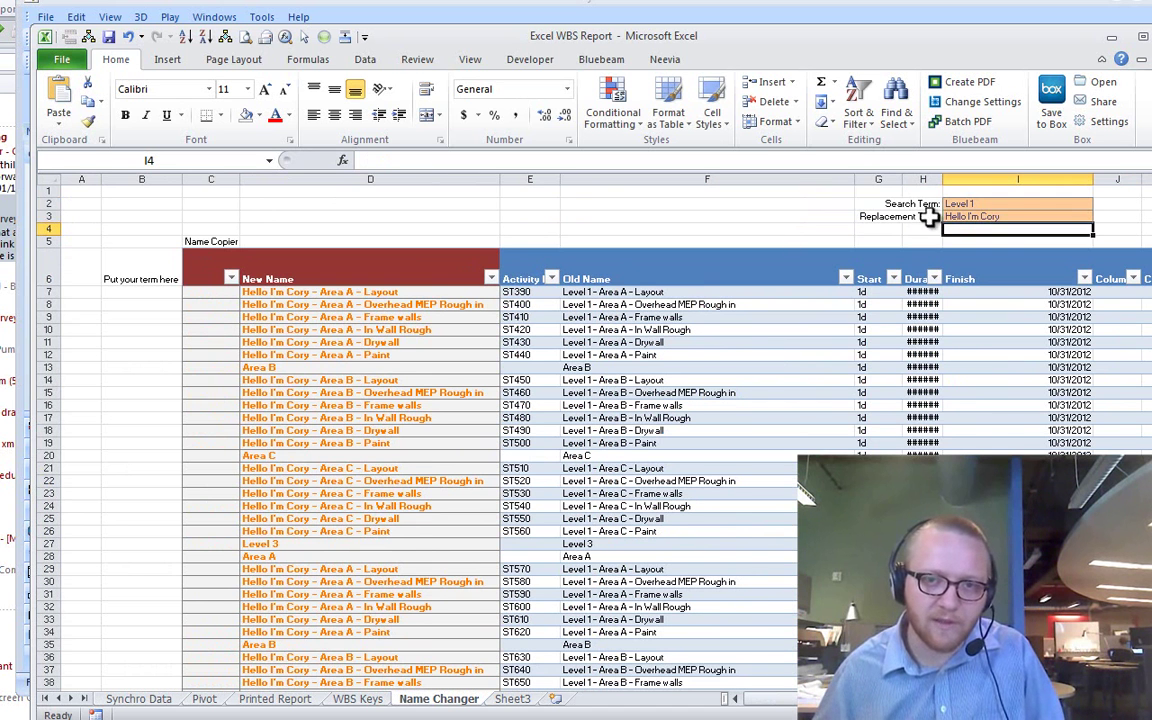
{"action": "left_click", "coordinate": [962, 216]}
{"action": "key", "text": "Delete"}
Step: Enter Level 2 as the name copier term in B7, beside the first Level 2 task
{"action": "left_click", "coordinate": [172, 294]}
{"action": "type", "text": "Level"}
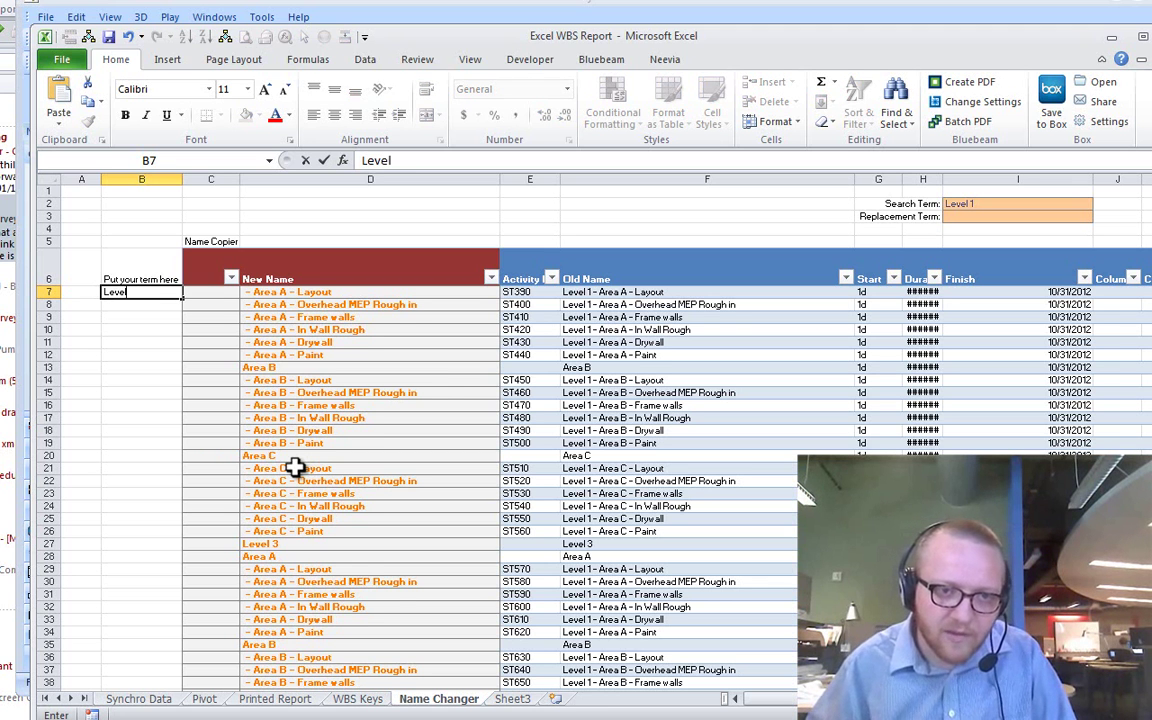
{"action": "type", "text": " 2"}
{"action": "key", "text": "Return"}
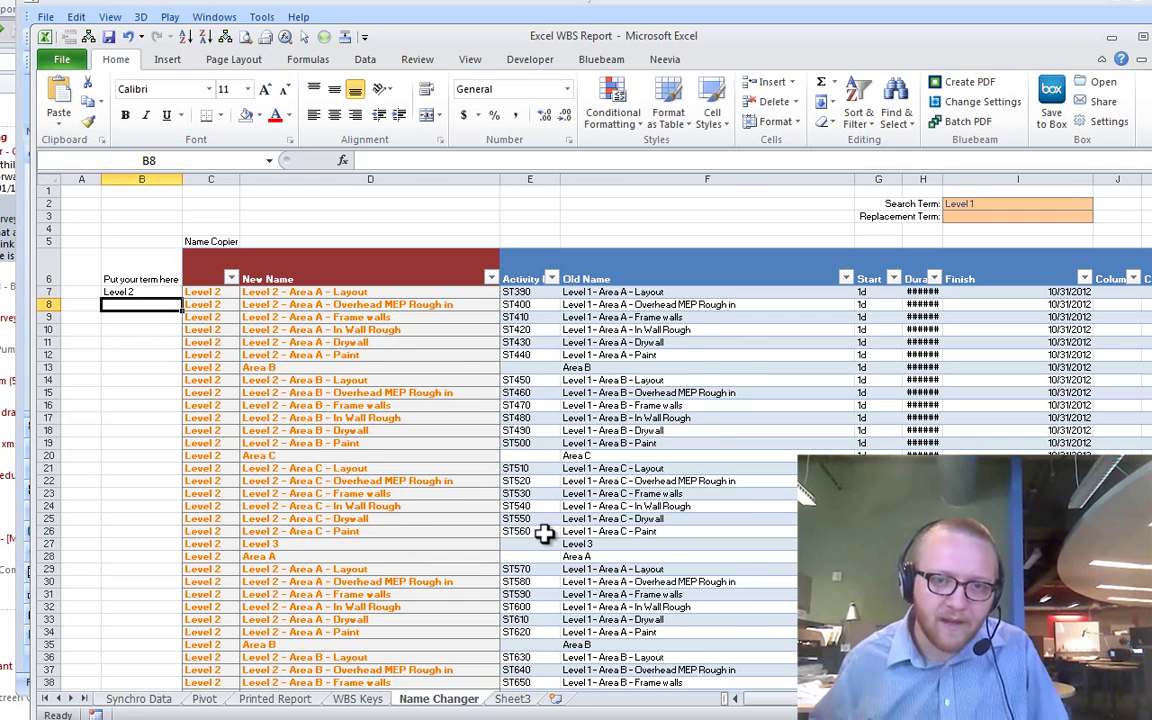
Step: Enter Level 3 as the name copier term in B27, beside the Level 3 heading row
{"action": "scroll", "coordinate": [520, 545], "scroll_direction": "down", "scroll_amount": 2}
{"action": "left_click", "coordinate": [527, 431]}
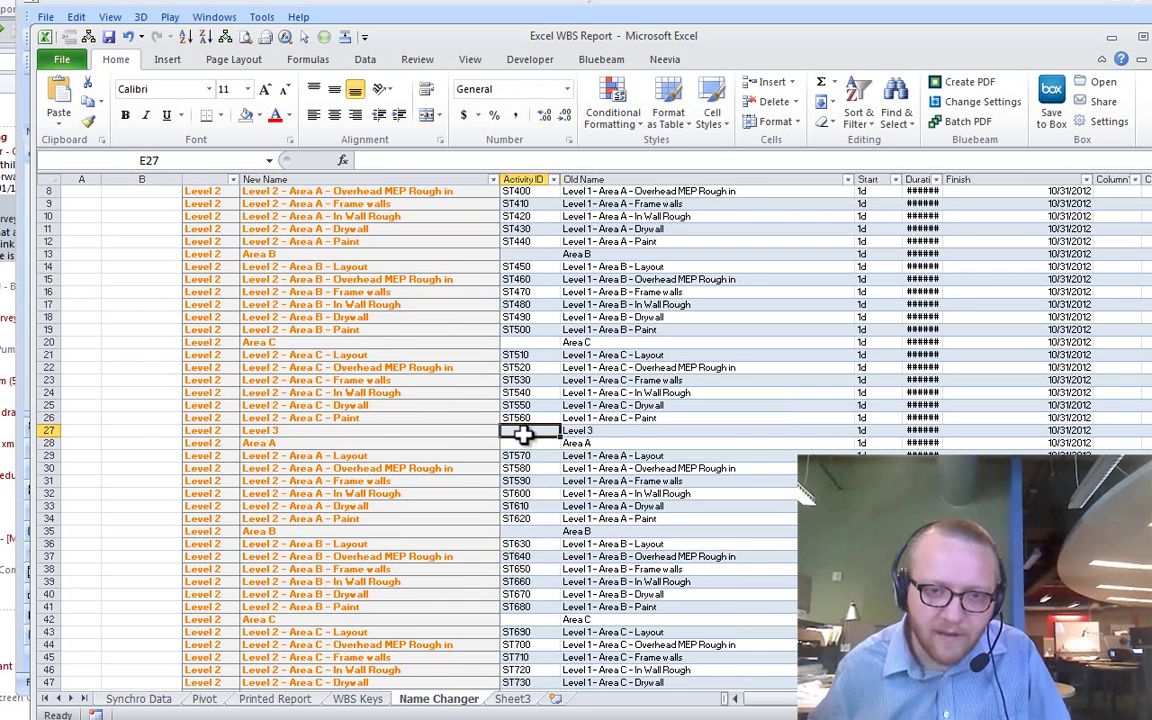
{"action": "left_click", "coordinate": [138, 431]}
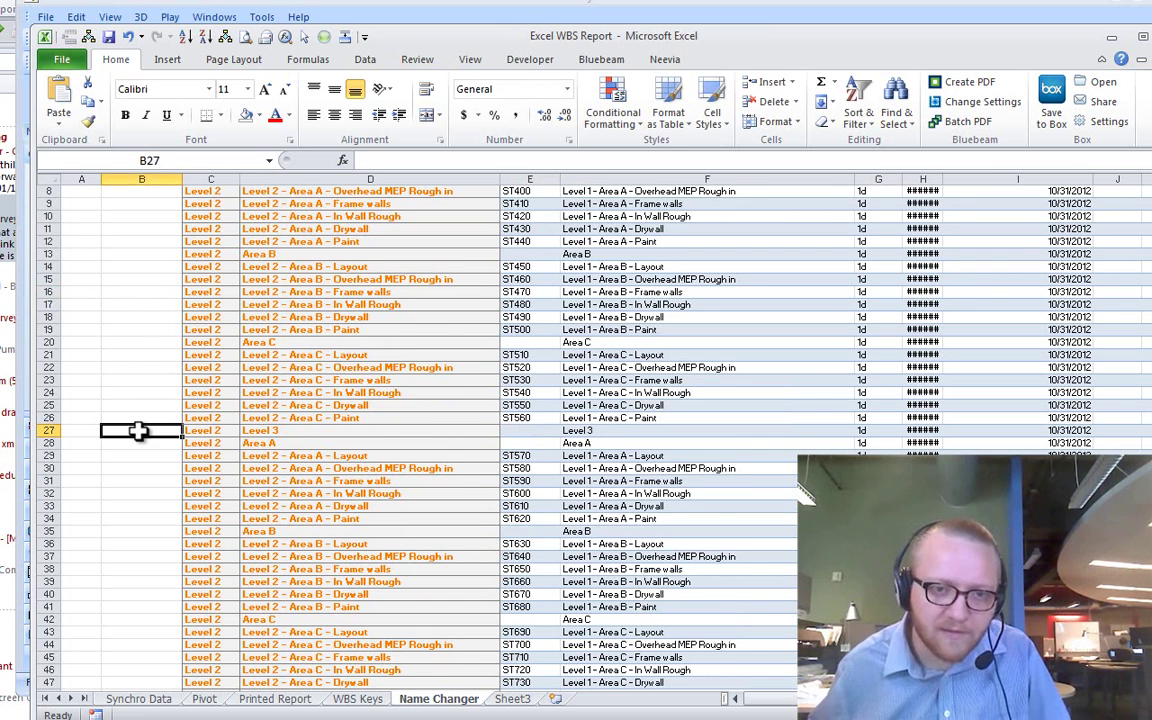
{"action": "type", "text": "Level 3"}
{"action": "key", "text": "Return"}
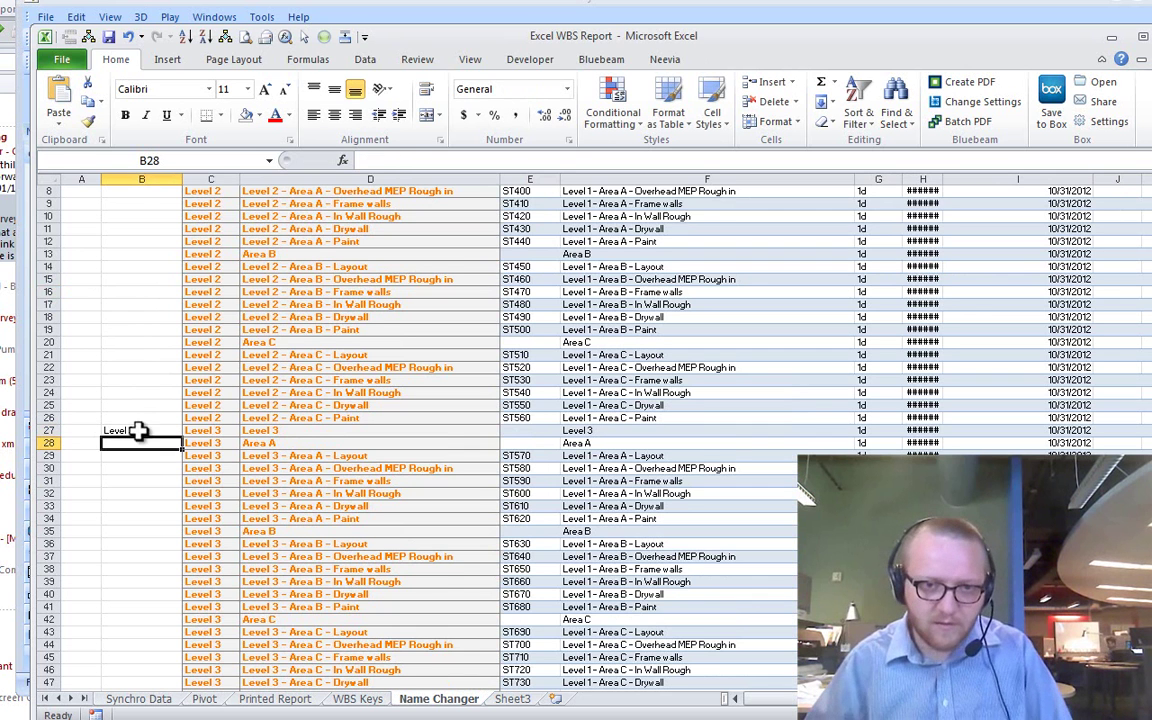
{"action": "scroll", "coordinate": [273, 490], "scroll_direction": "down", "scroll_amount": 2}
{"action": "scroll", "coordinate": [273, 490], "scroll_direction": "down", "scroll_amount": 5}
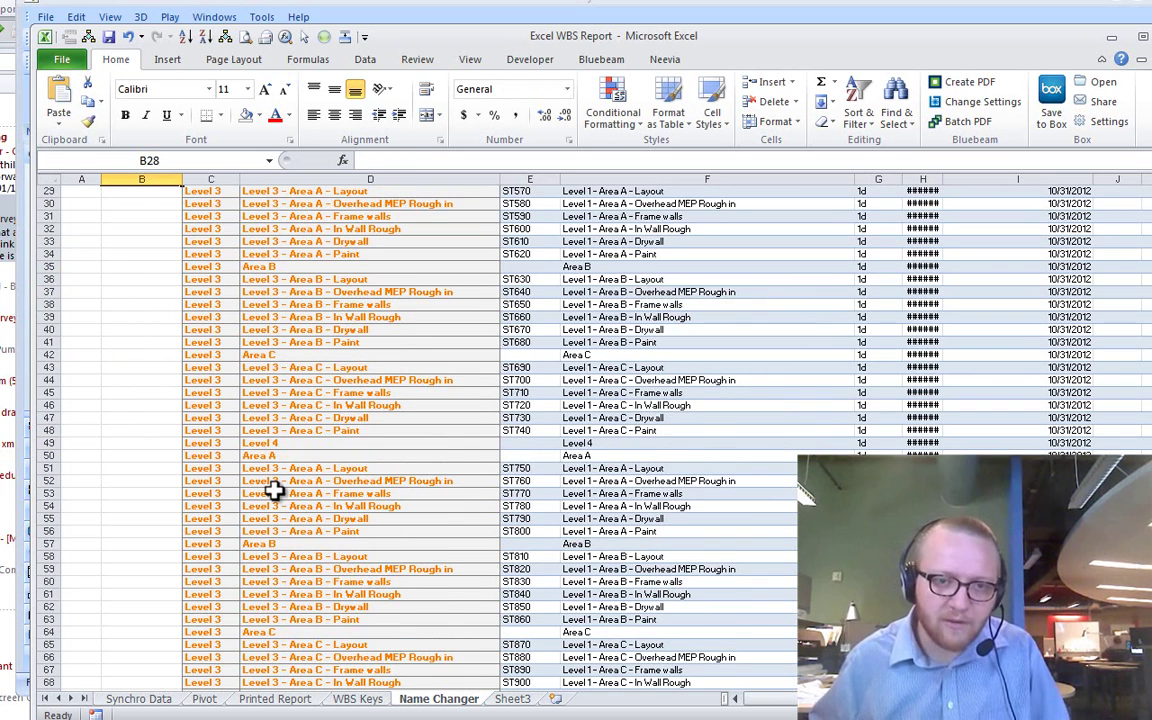
Step: Enter Level 4 as the name copier term in B49, beside the Level 4 heading row
{"action": "left_click_drag", "start_coordinate": [540, 450], "coordinate": [198, 447]}
{"action": "left_click", "coordinate": [159, 443]}
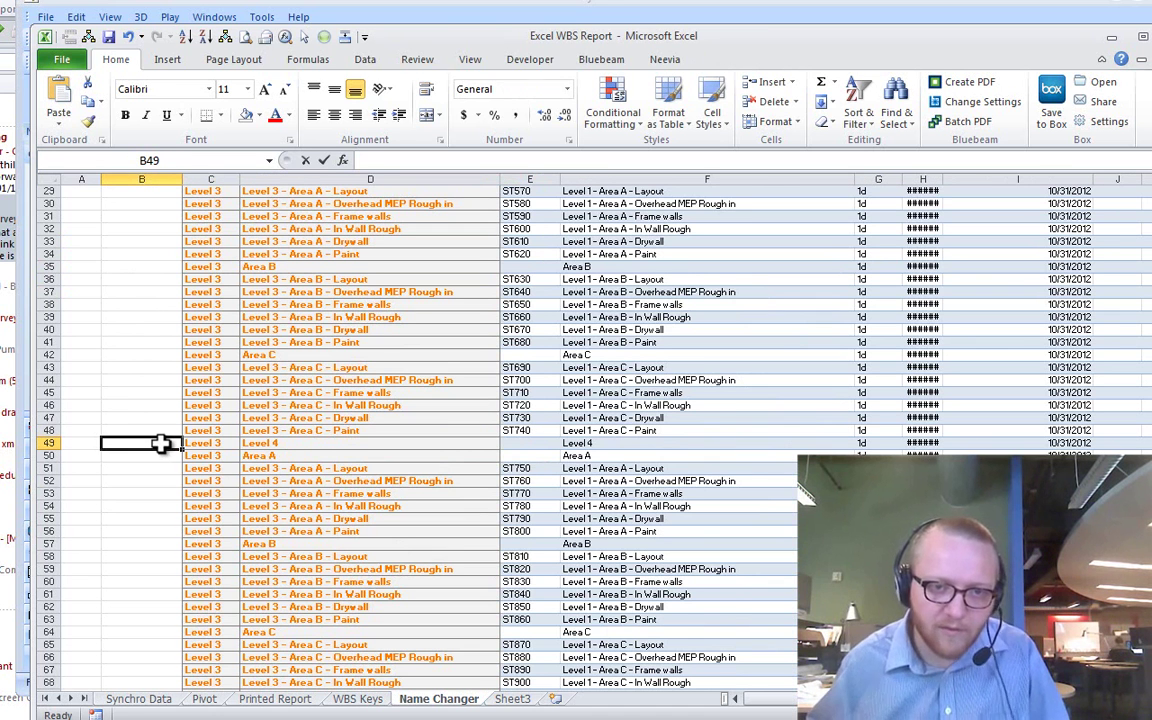
{"action": "type", "text": "Level 4"}
{"action": "key", "text": "Return"}
Step: Copy the corrected names in the New Name column from the first Level 2 task in D7 through the last Level 4 task in D70
{"action": "scroll", "coordinate": [270, 504], "scroll_direction": "down", "scroll_amount": 7}
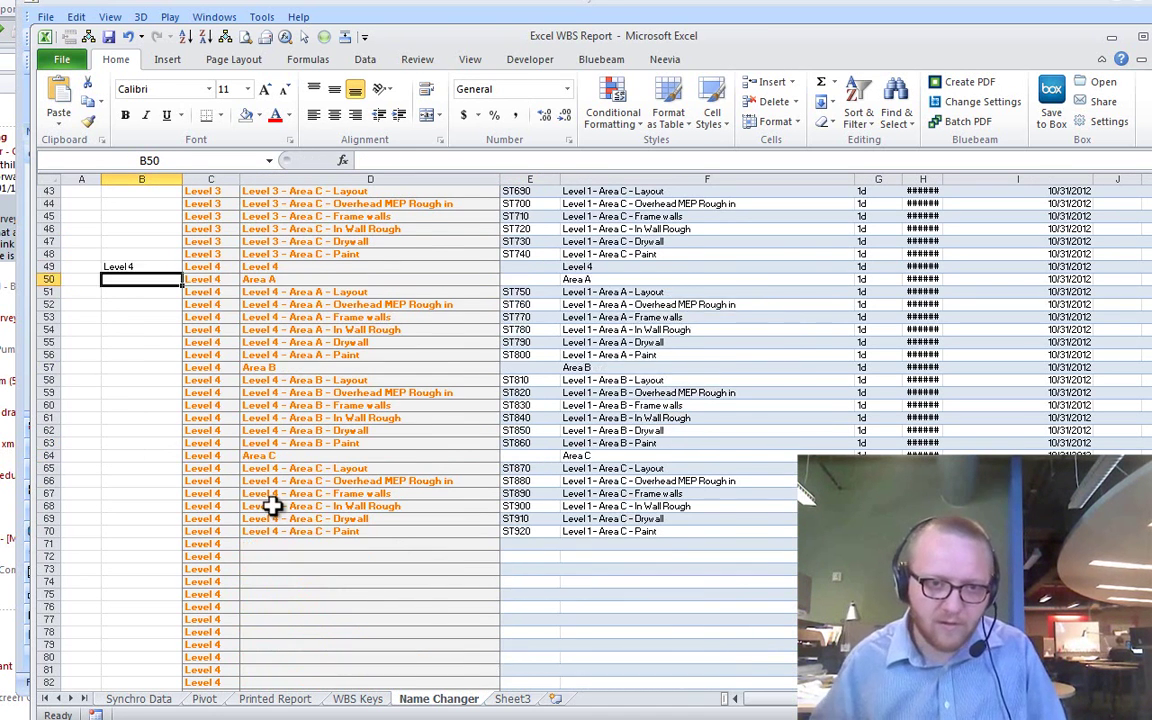
{"action": "left_click", "coordinate": [338, 446]}
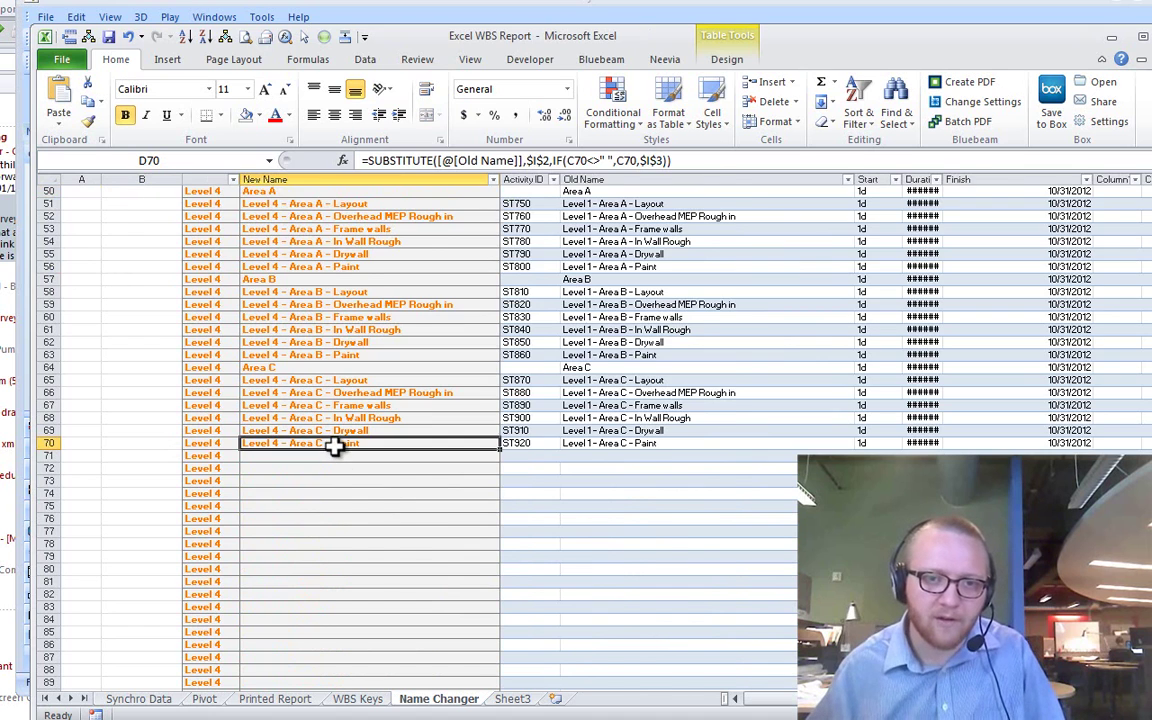
{"action": "scroll", "coordinate": [334, 445], "scroll_direction": "up", "scroll_amount": 16}
{"action": "left_click", "coordinate": [328, 292]}
{"action": "scroll", "coordinate": [345, 340], "scroll_direction": "down", "scroll_amount": 14}
{"action": "left_click", "coordinate": [316, 535], "text": "shift"}
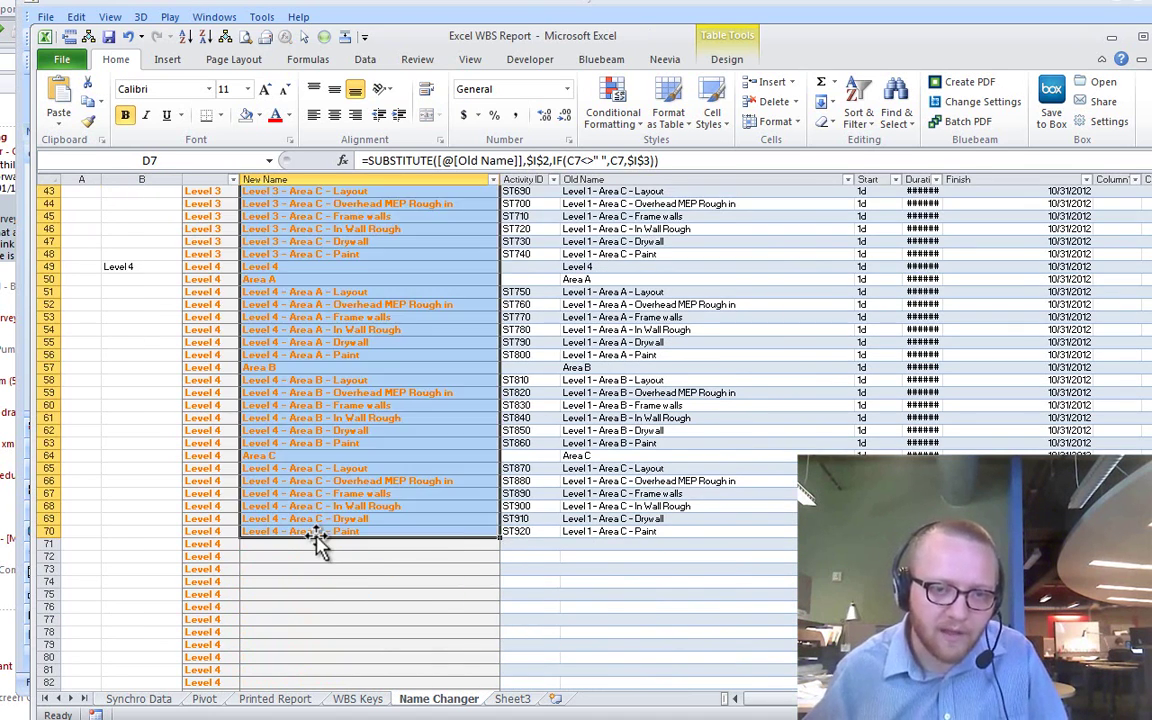
{"action": "key", "text": "ctrl+c"}
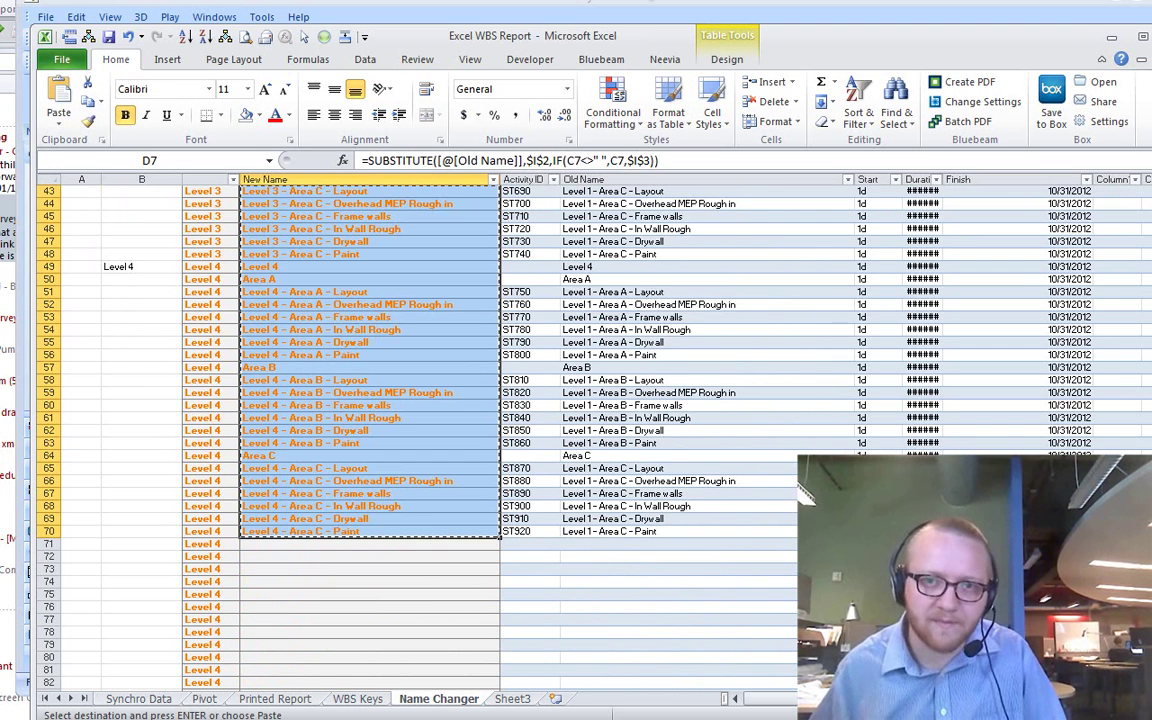
Step: Switch to Synchro, paste the copied names into the Name column starting at task ST390 under Level 2, and check them through Level 4
{"action": "left_click", "coordinate": [329, 8]}
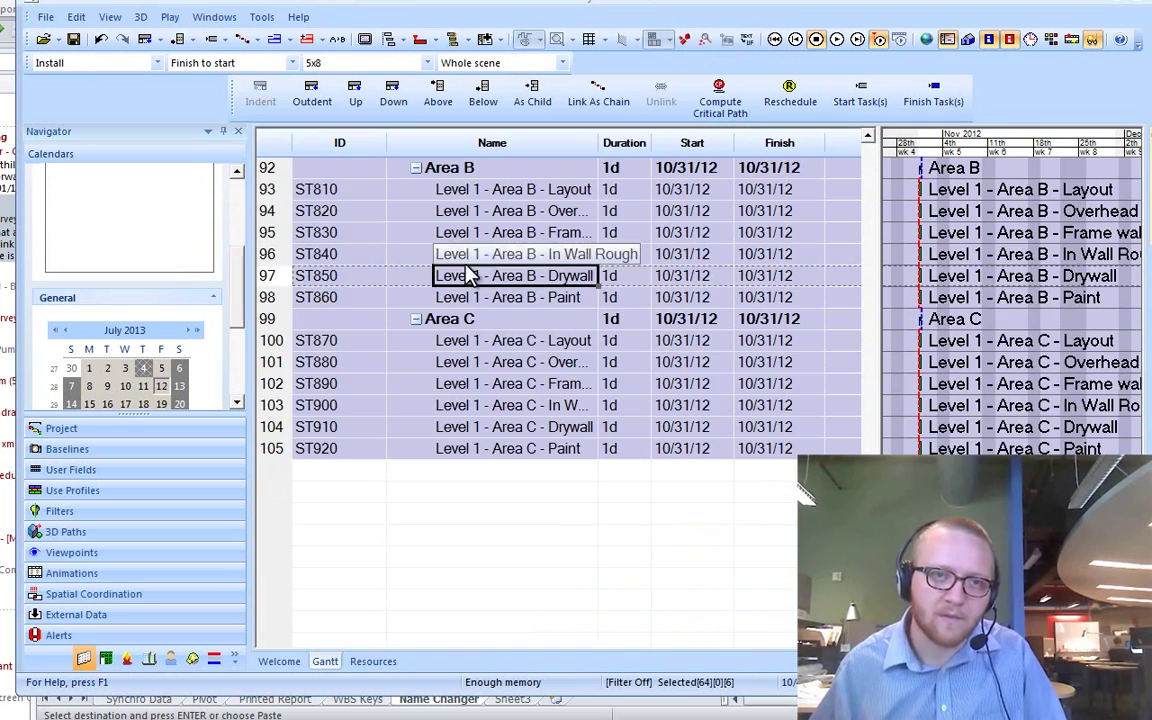
{"action": "scroll", "coordinate": [467, 270], "scroll_direction": "up", "scroll_amount": 8}
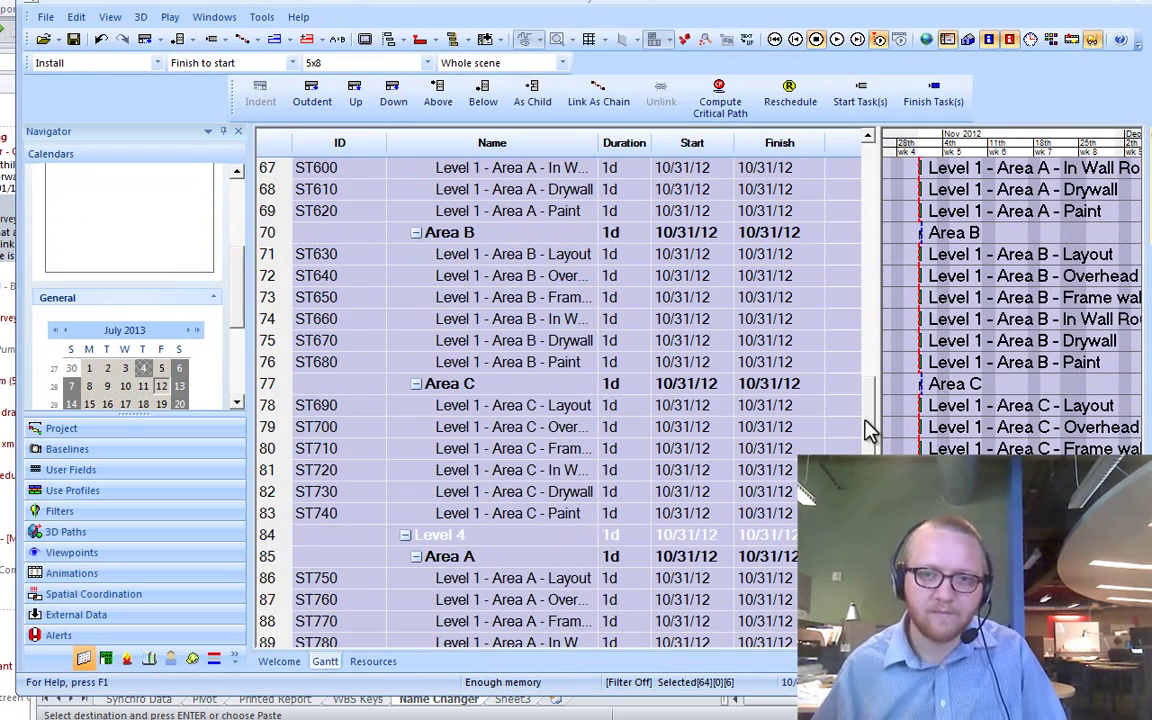
{"action": "left_click_drag", "start_coordinate": [868, 424], "coordinate": [874, 301]}
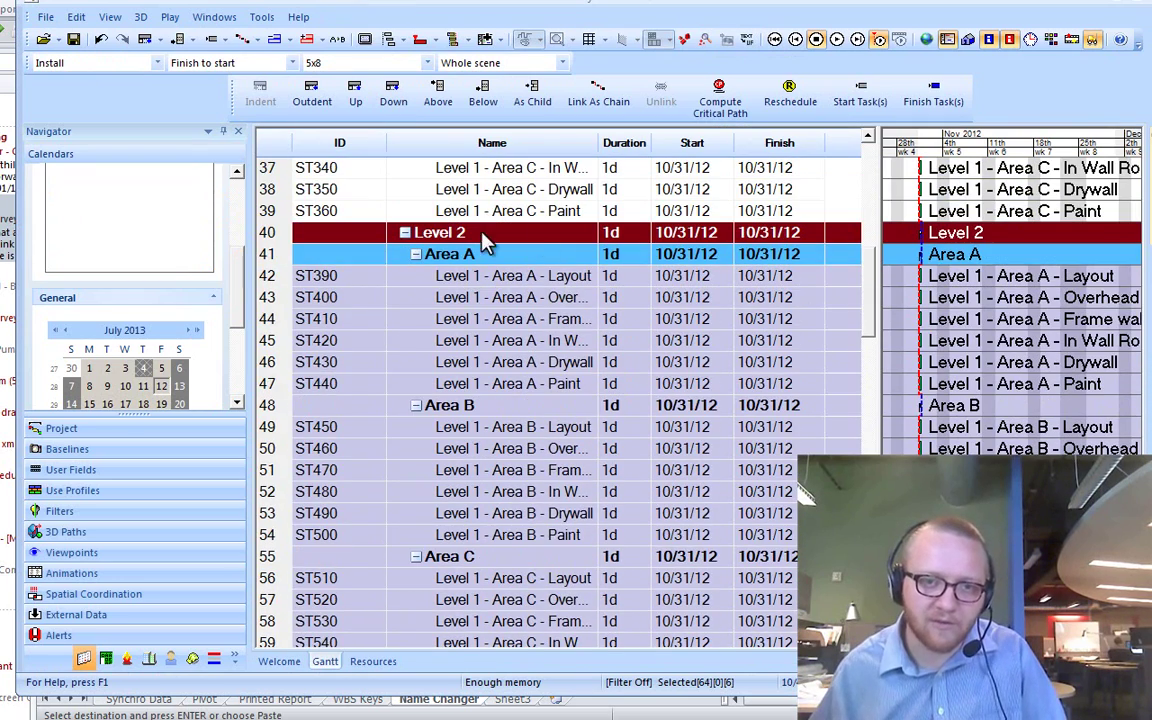
{"action": "left_click", "coordinate": [451, 278]}
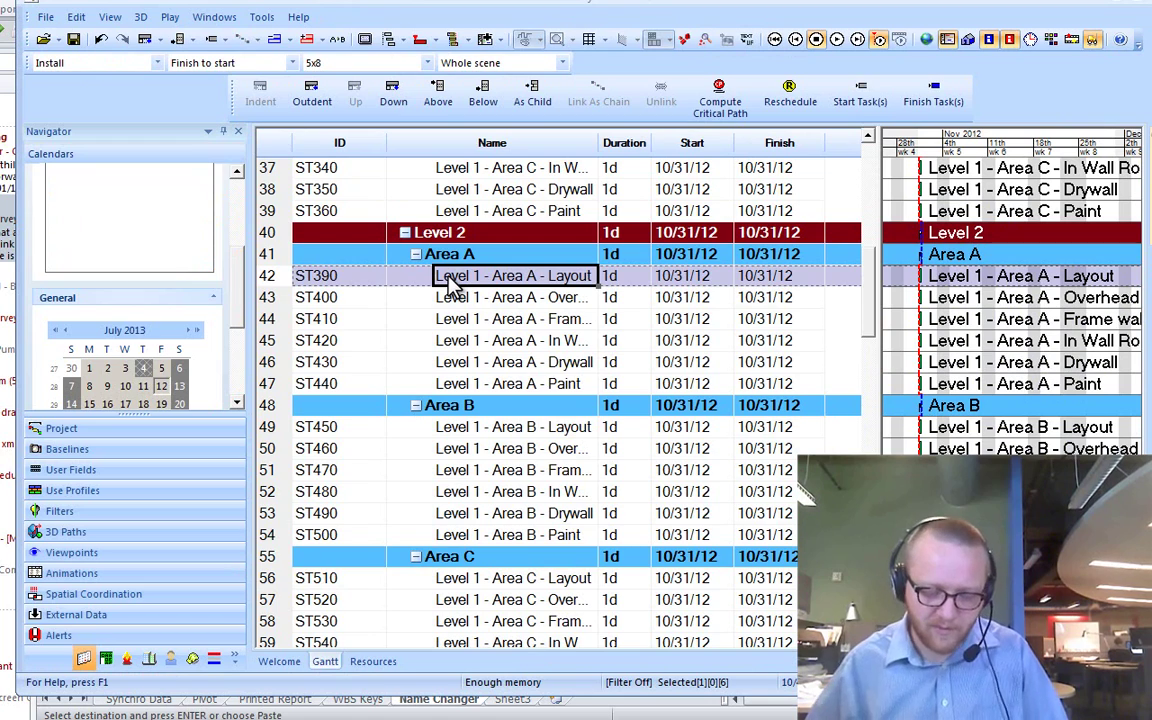
{"action": "key", "text": "ctrl+v"}
{"action": "scroll", "coordinate": [676, 360], "scroll_direction": "down", "scroll_amount": 4}
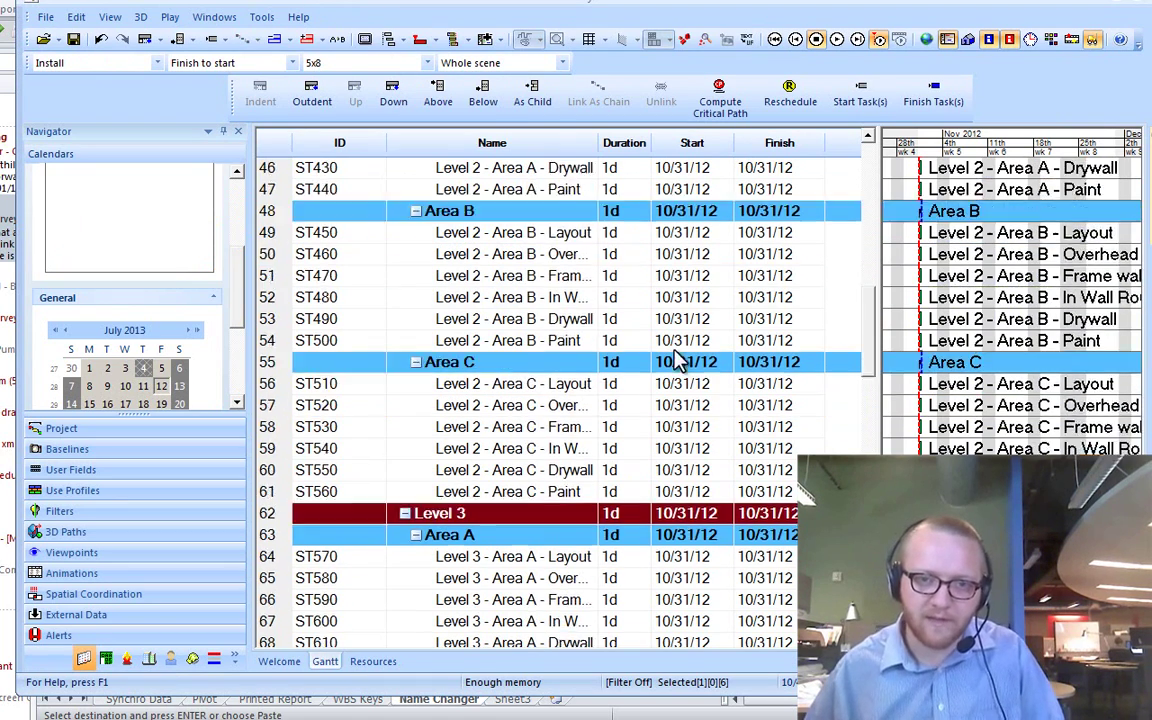
{"action": "scroll", "coordinate": [676, 360], "scroll_direction": "down", "scroll_amount": 11}
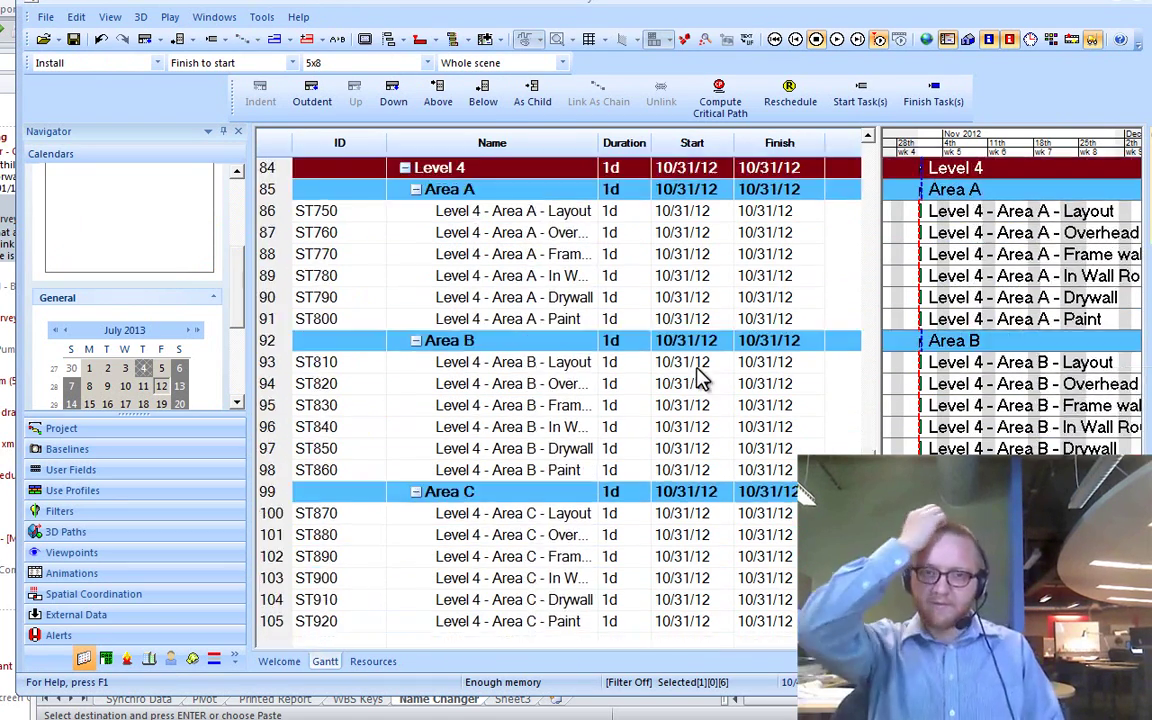
{"action": "scroll", "coordinate": [700, 378], "scroll_direction": "down", "scroll_amount": 2}
{"action": "scroll", "coordinate": [700, 375], "scroll_direction": "up", "scroll_amount": 1}
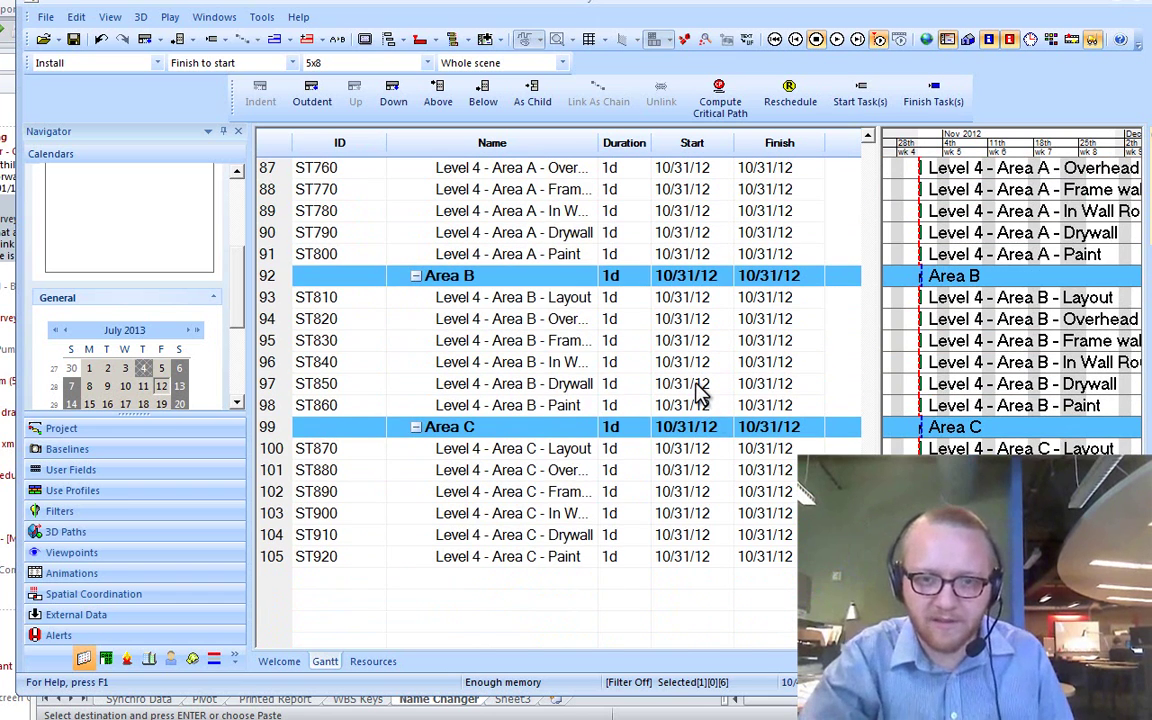
{"action": "scroll", "coordinate": [710, 380], "scroll_direction": "up", "scroll_amount": 2}
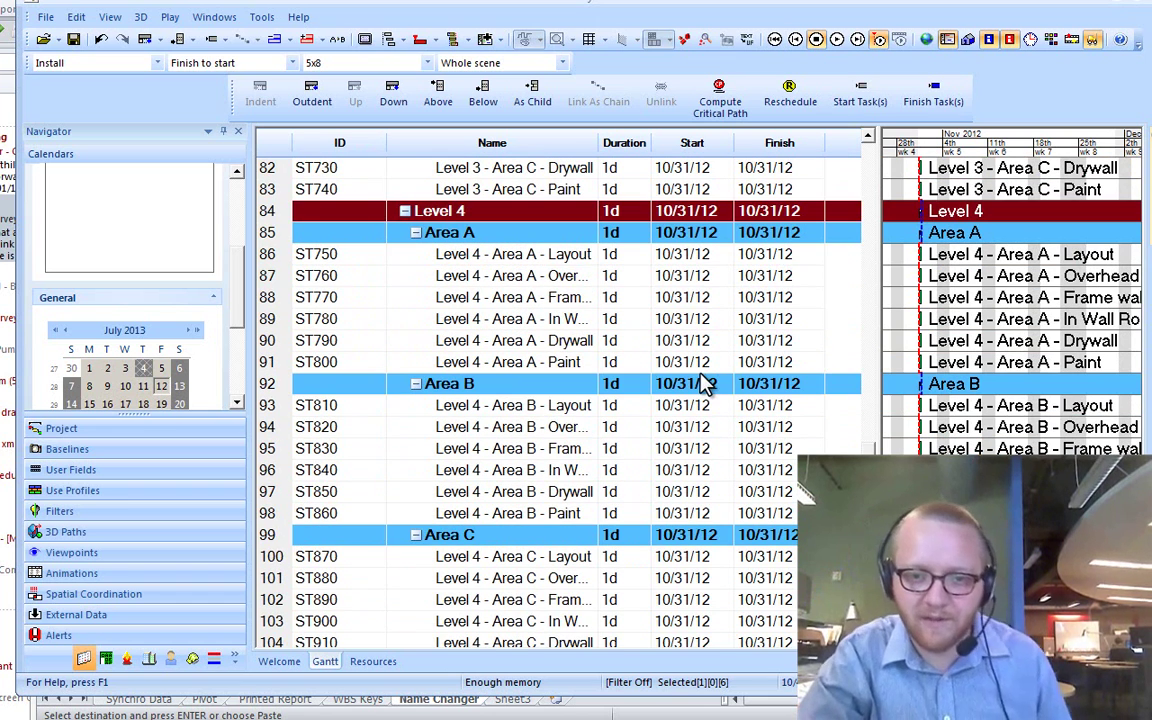